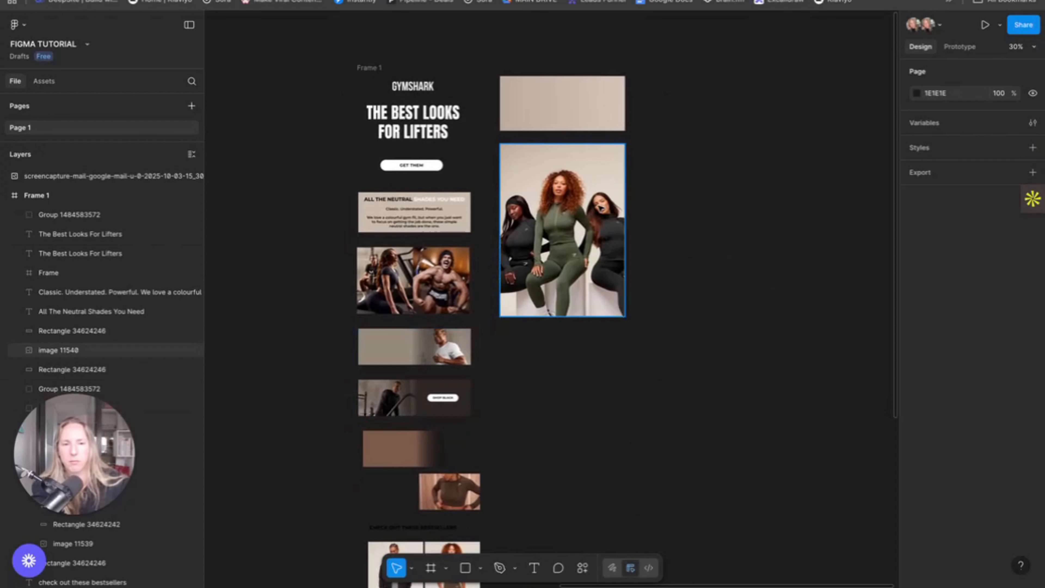
Draw a tall rectangle, about 585 by 3260, on the empty canvas beside the reference images
{"action": "left_click", "coordinate": [7, 196]}
{"action": "scroll", "coordinate": [460, 193], "scroll_direction": "right", "scroll_amount": 6}
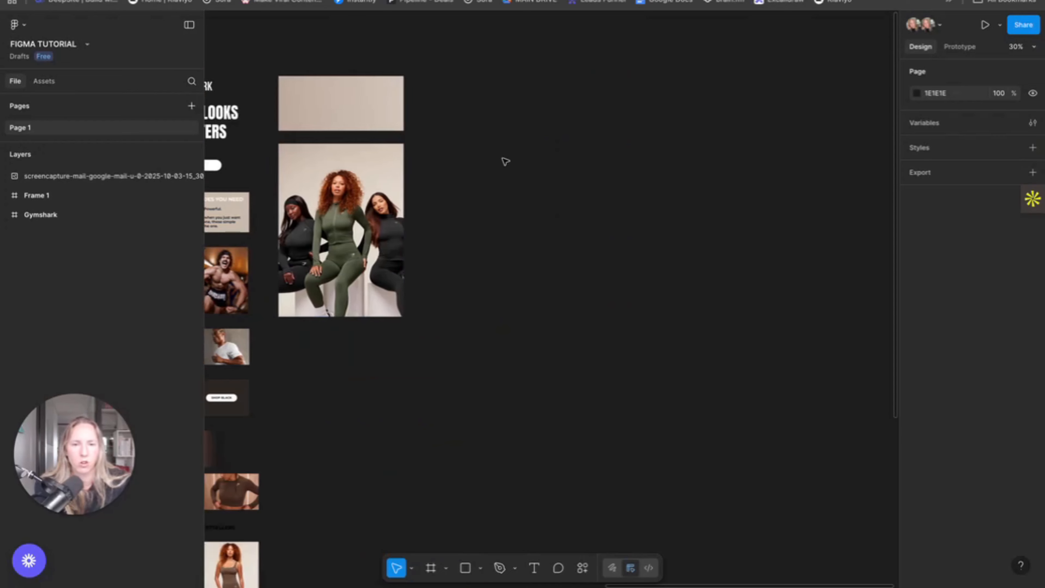
{"action": "scroll", "coordinate": [522, 140], "scroll_direction": "up", "scroll_amount": 2}
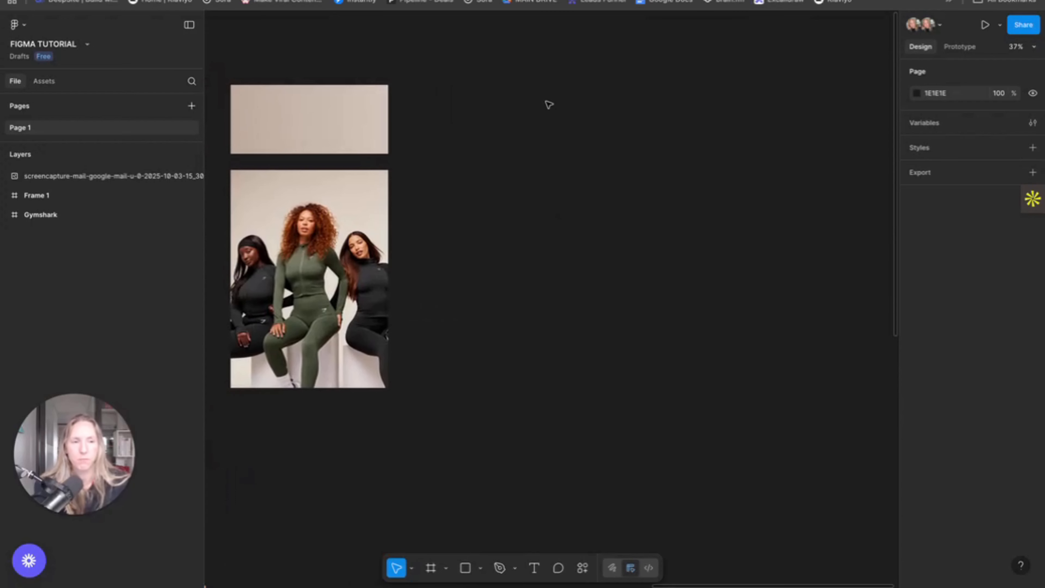
{"action": "key", "text": "r"}
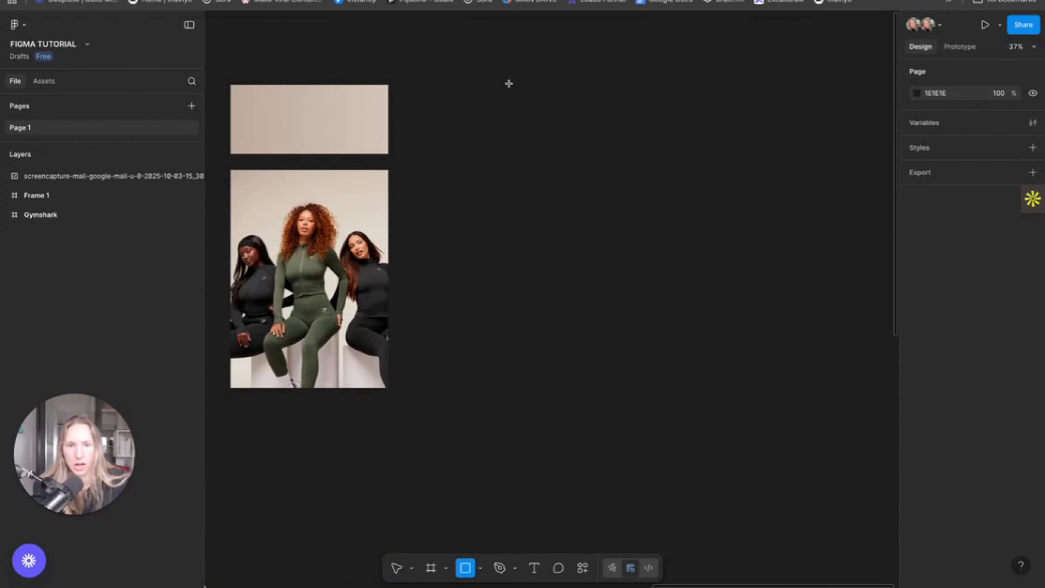
{"action": "mouse_move", "coordinate": [508, 84]}
{"action": "left_mouse_down"}
{"action": "mouse_move", "coordinate": [651, 387]}
{"action": "mouse_move", "coordinate": [650, 582]}
{"action": "mouse_move", "coordinate": [642, 509]}
{"action": "mouse_move", "coordinate": [641, 582]}
{"action": "left_mouse_up"}
{"action": "scroll", "coordinate": [560, 303], "scroll_direction": "up", "scroll_amount": 5}
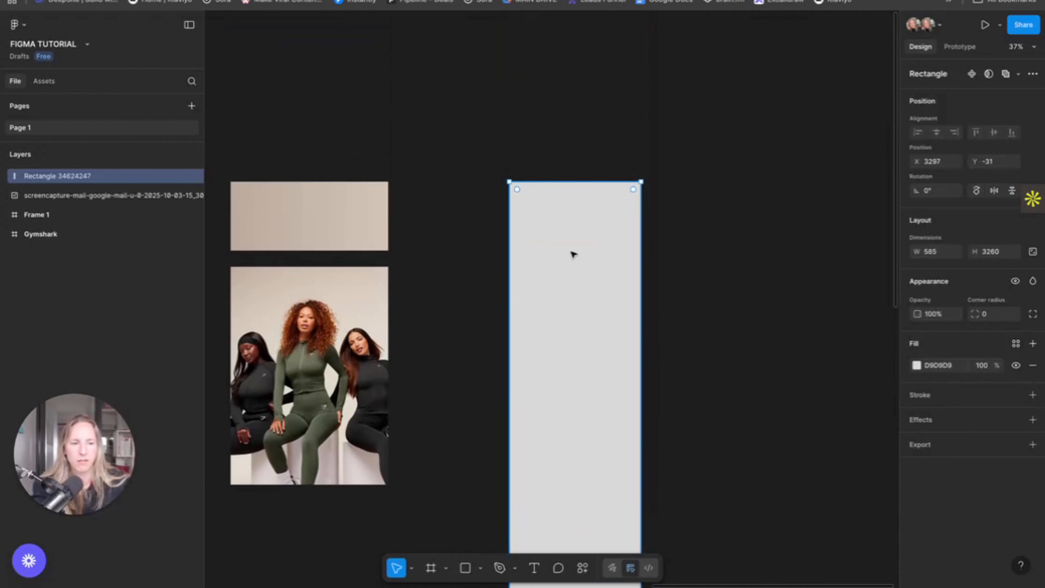
Set the tall rectangle's width to 600 and move it slightly upward to about Y -58
{"action": "left_click", "coordinate": [932, 253]}
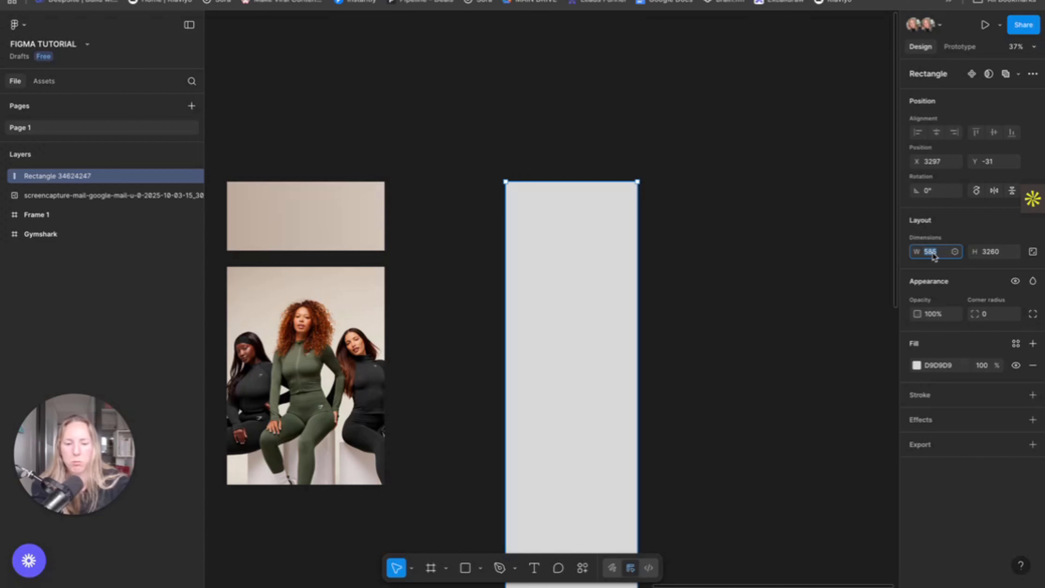
{"action": "type", "text": "600"}
{"action": "key", "text": "Return"}
{"action": "left_click", "coordinate": [760, 238]}
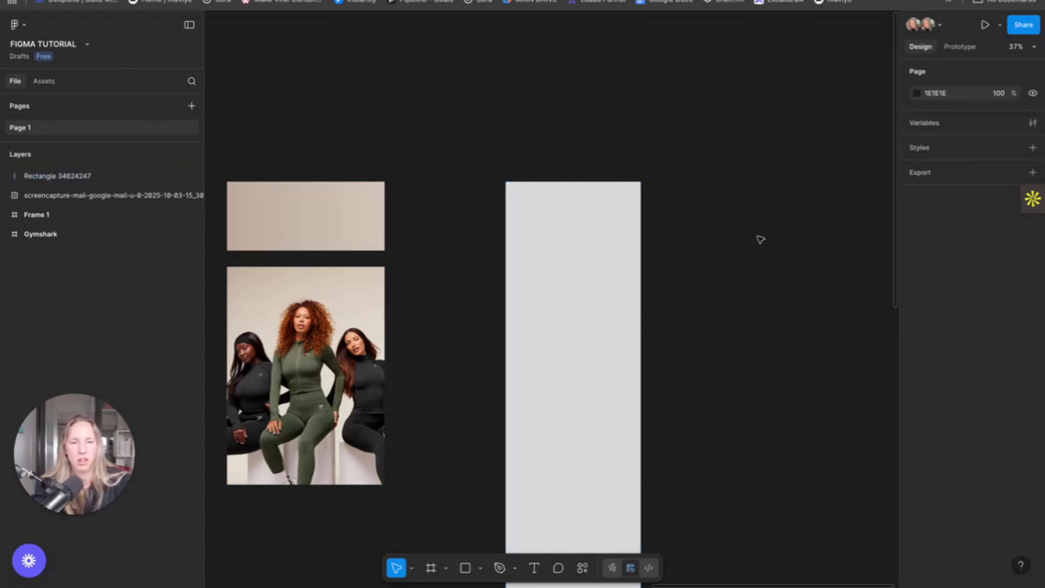
{"action": "left_click", "coordinate": [553, 296]}
{"action": "left_click_drag", "start_coordinate": [553, 295], "coordinate": [553, 289]}
{"action": "left_click", "coordinate": [733, 270]}
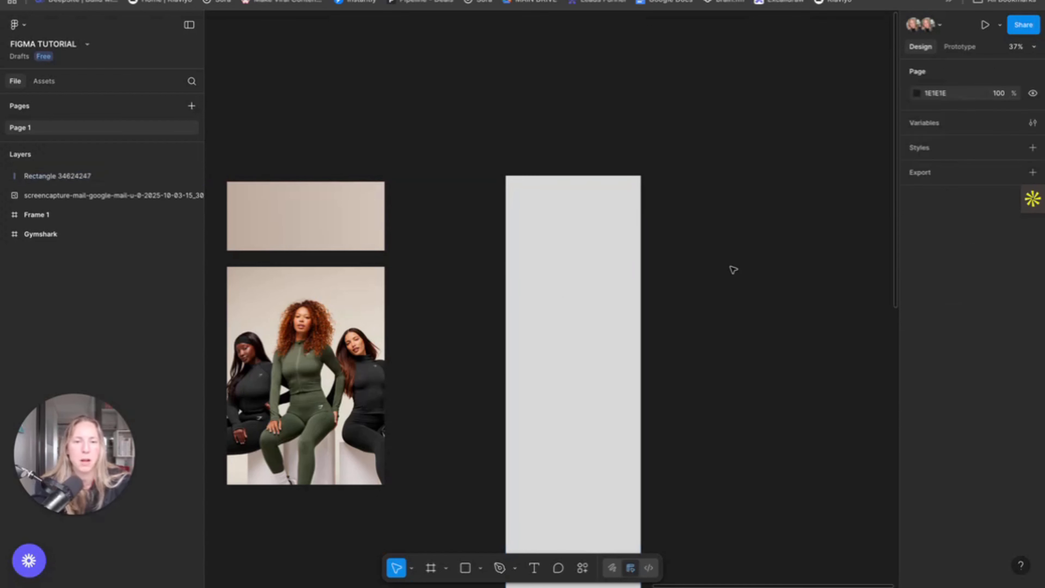
{"action": "scroll", "coordinate": [674, 261], "scroll_direction": "left", "scroll_amount": 1}
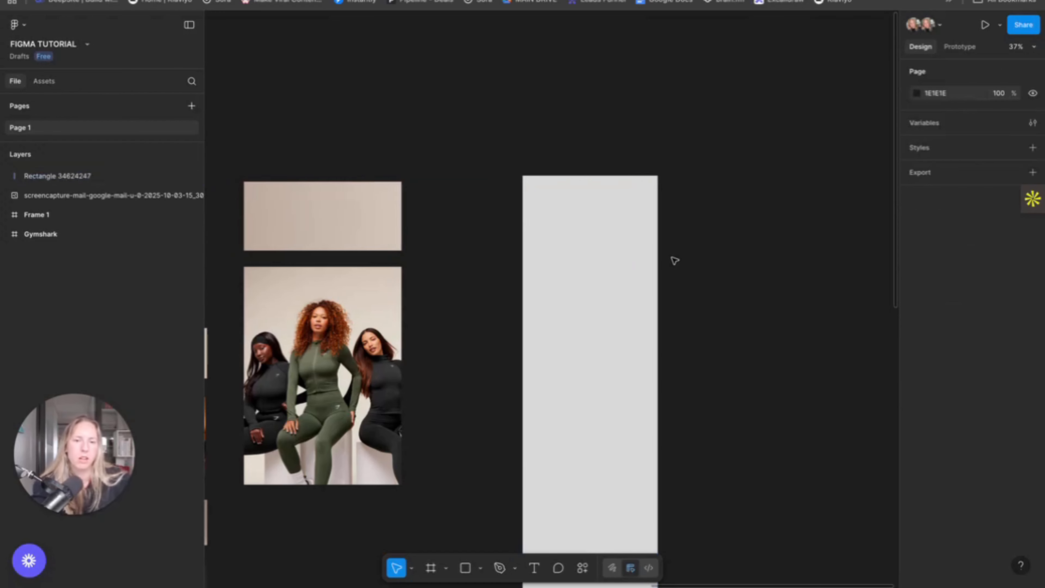
Place a copy of the three-women photo over the tall rectangle and set its width to 600, keeping the proportions
{"action": "left_click", "coordinate": [317, 329]}
{"action": "left_click_drag", "start_coordinate": [352, 377], "coordinate": [620, 359]}
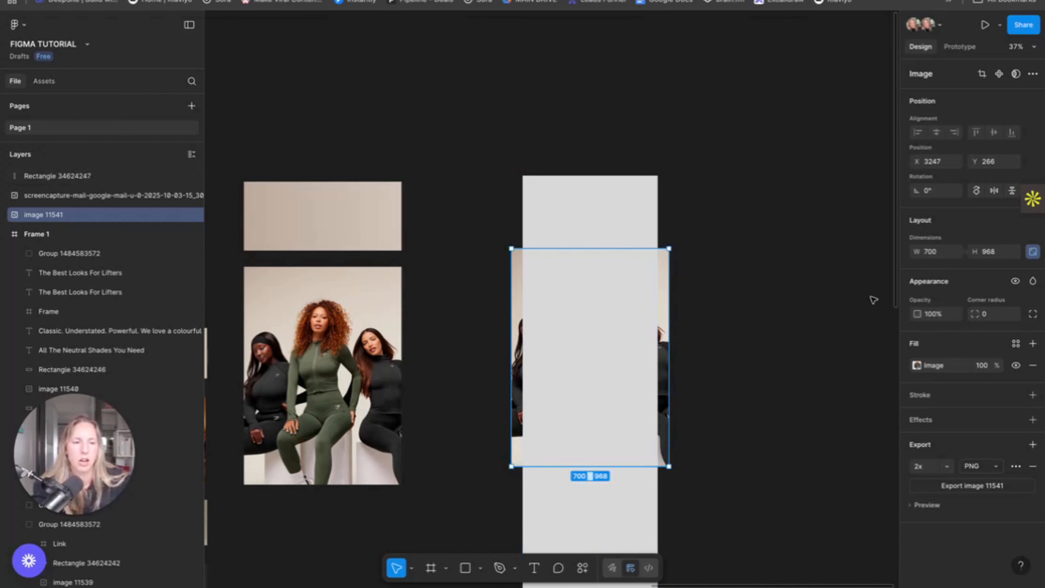
{"action": "left_click", "coordinate": [934, 255]}
{"action": "type", "text": "6"}
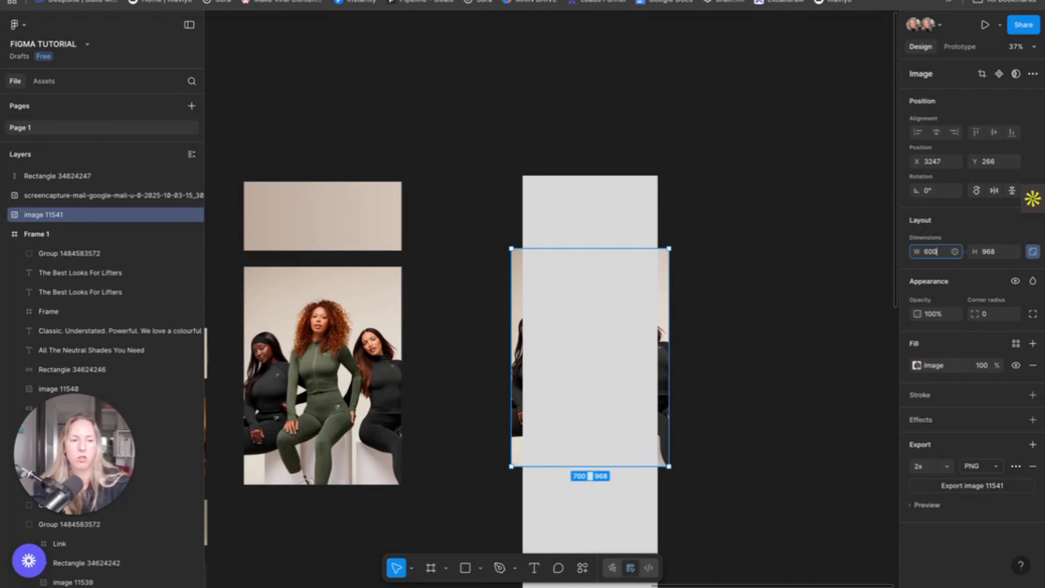
{"action": "type", "text": "00"}
{"action": "key", "text": "Return"}
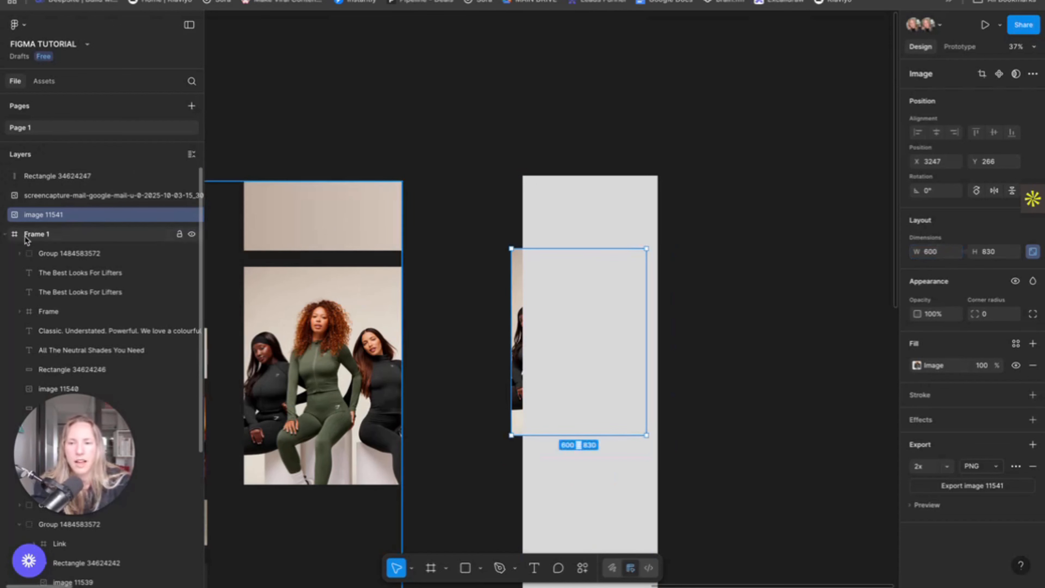
Move the copied photo above the rectangle in the layer order and align it to the rectangle's sides at about Y 124
{"action": "left_click", "coordinate": [4, 234]}
{"action": "left_click_drag", "start_coordinate": [48, 219], "coordinate": [57, 174]}
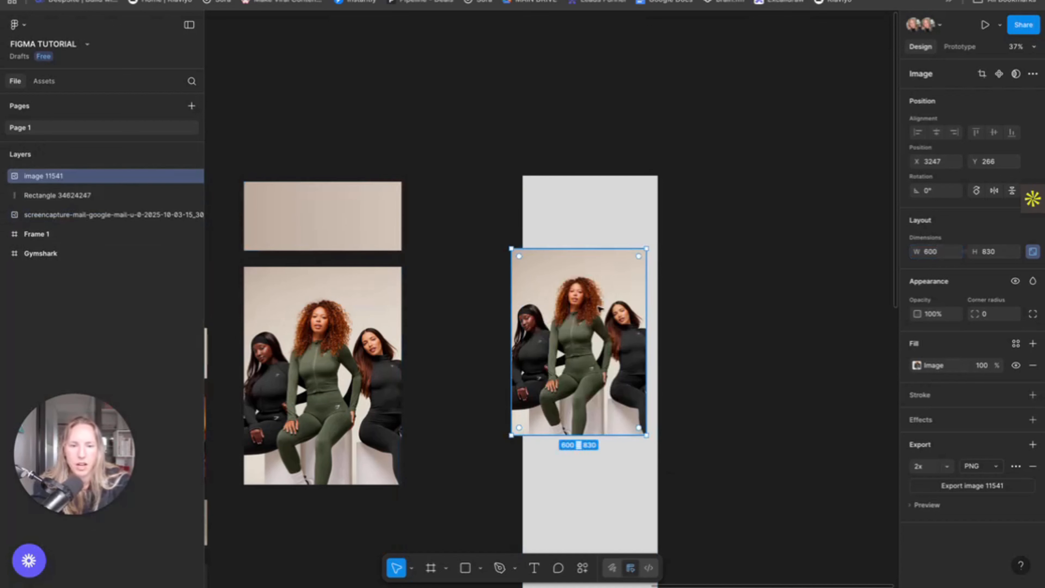
{"action": "left_click_drag", "start_coordinate": [599, 308], "coordinate": [611, 277]}
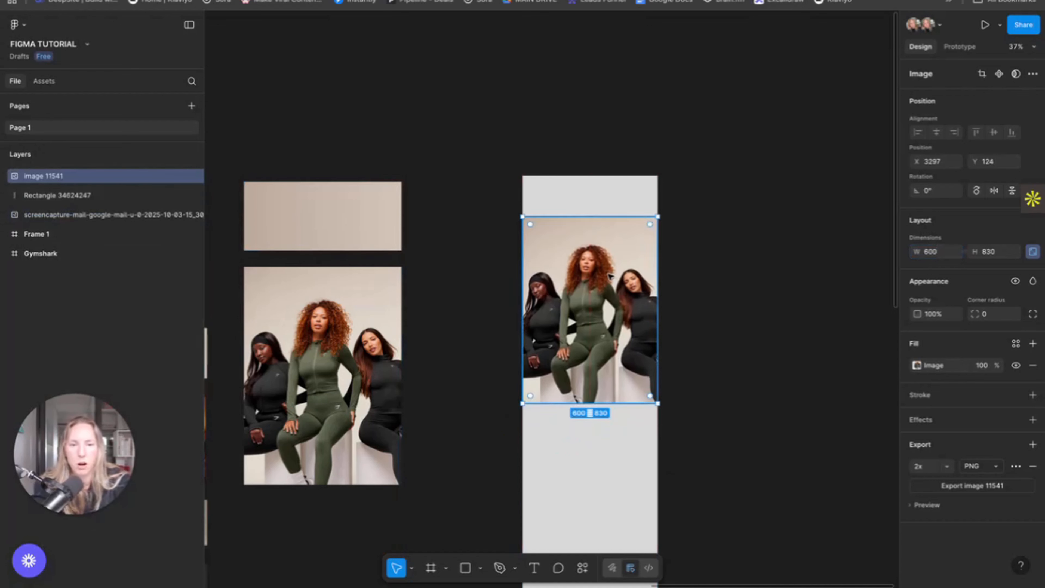
Rename the tall rectangle's layer to "Main Template"
{"action": "double_click", "coordinate": [44, 201]}
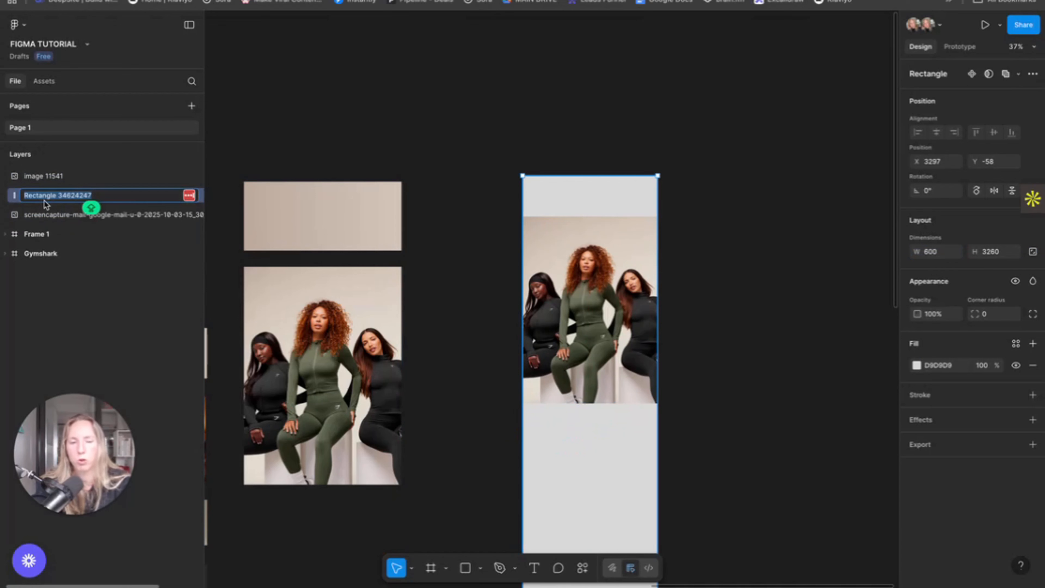
{"action": "type", "text": "Main Template"}
{"action": "key", "text": "Return"}
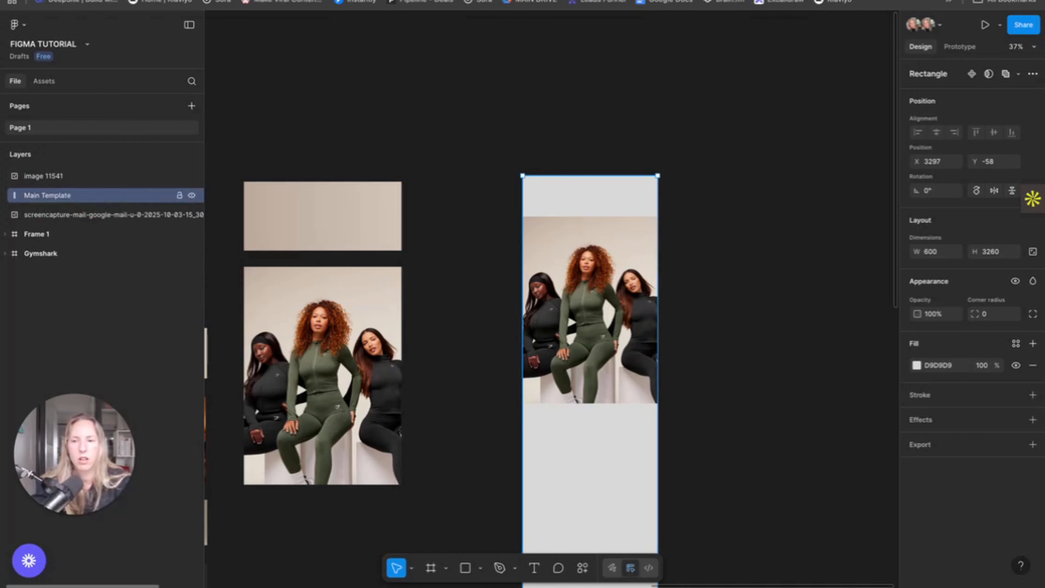
Lock the Main Template rectangle so that only the photo above it can be selected
{"action": "left_click", "coordinate": [55, 180]}
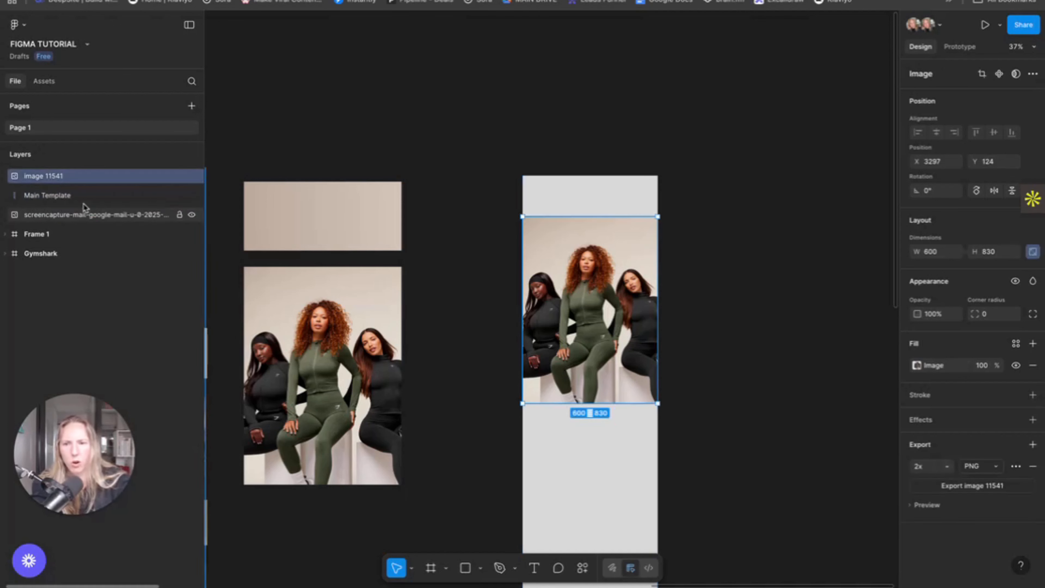
{"action": "left_click", "coordinate": [578, 202]}
{"action": "right_click", "coordinate": [577, 203]}
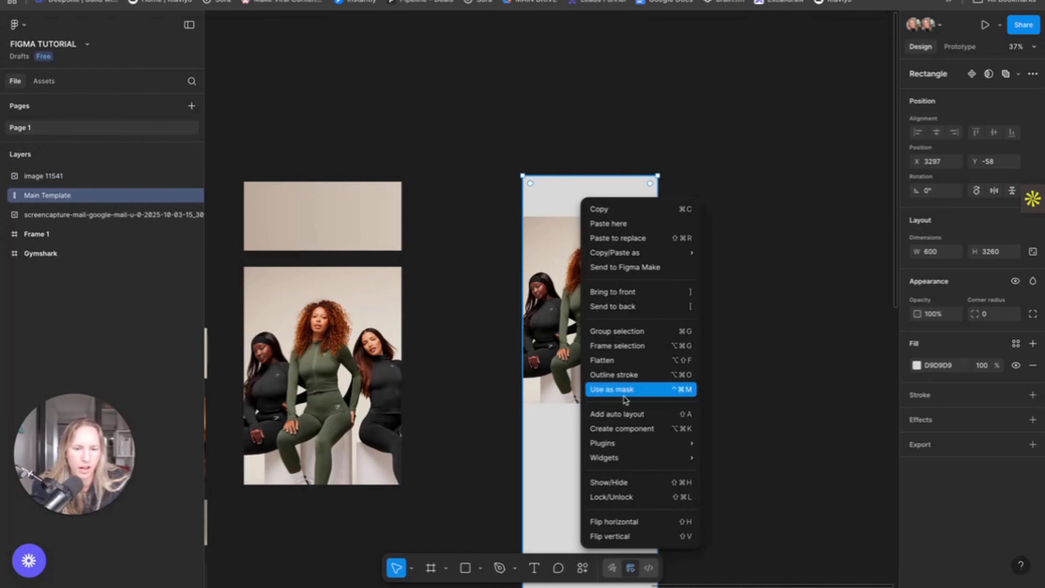
{"action": "left_click", "coordinate": [612, 499]}
{"action": "left_click", "coordinate": [590, 237]}
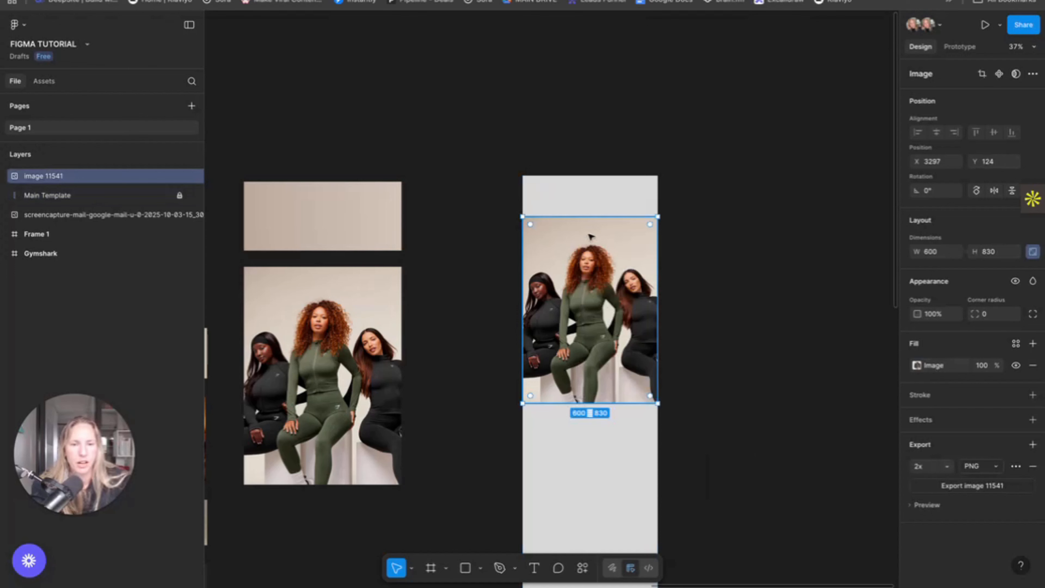
{"action": "left_click", "coordinate": [493, 140]}
Rename the photo layer to "Hero image" and move the photo down on the template to about Y 293
{"action": "left_click", "coordinate": [76, 181]}
{"action": "double_click", "coordinate": [62, 181]}
{"action": "type", "text": "Hea"}
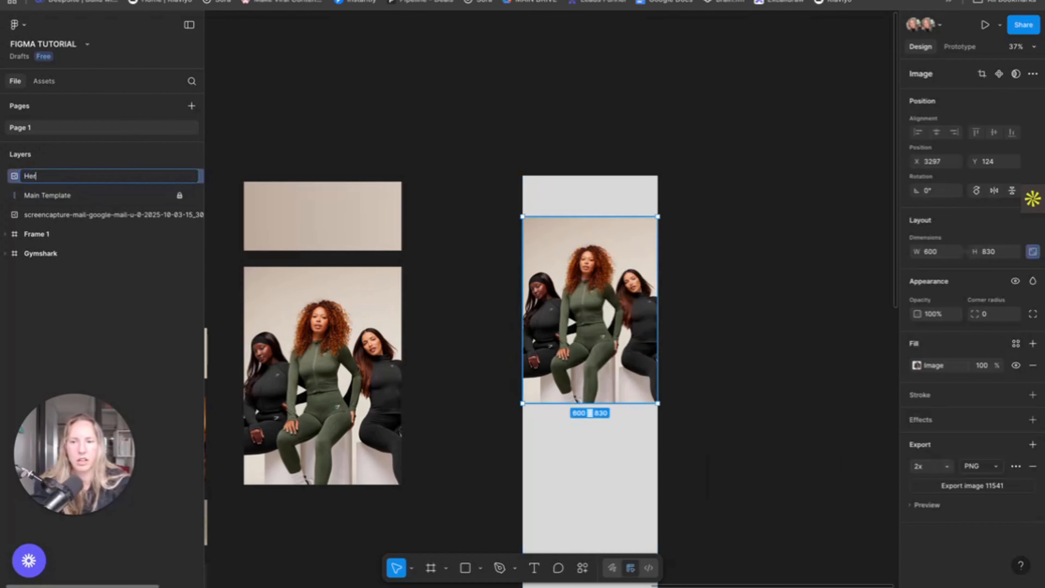
{"action": "type", "text": "o image"}
{"action": "key", "text": "Return"}
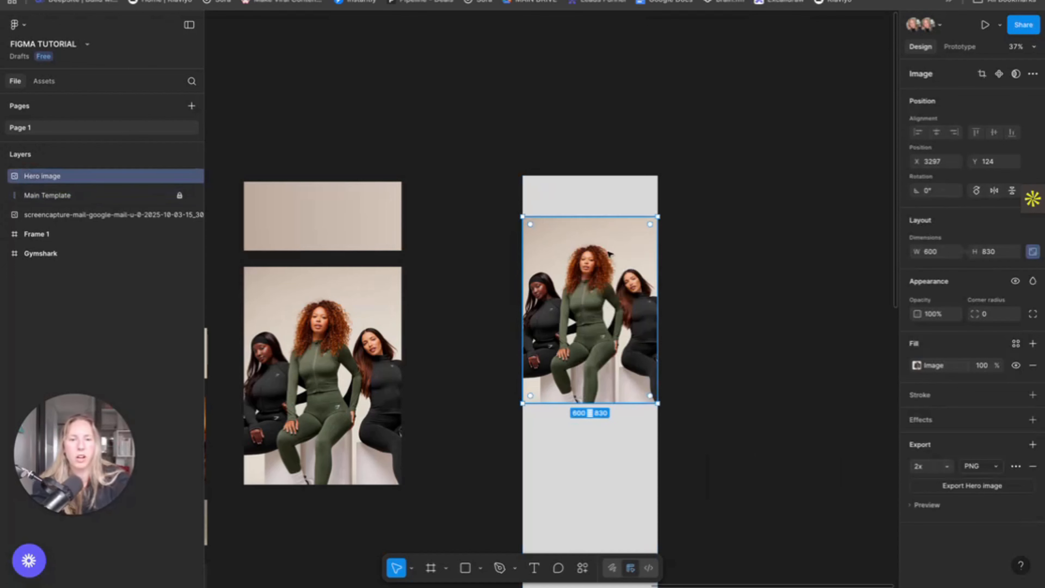
{"action": "left_click_drag", "start_coordinate": [607, 254], "coordinate": [607, 291]}
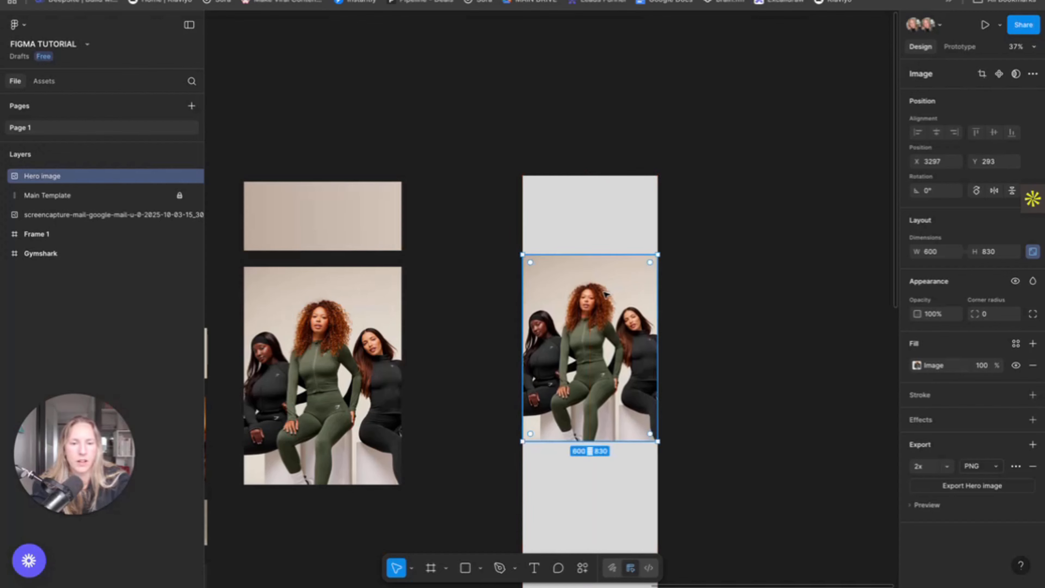
{"action": "left_click", "coordinate": [740, 287]}
Draw a rectangle of about 600 by 351 filling the template area above the hero image
{"action": "scroll", "coordinate": [745, 273], "scroll_direction": "up", "scroll_amount": 3}
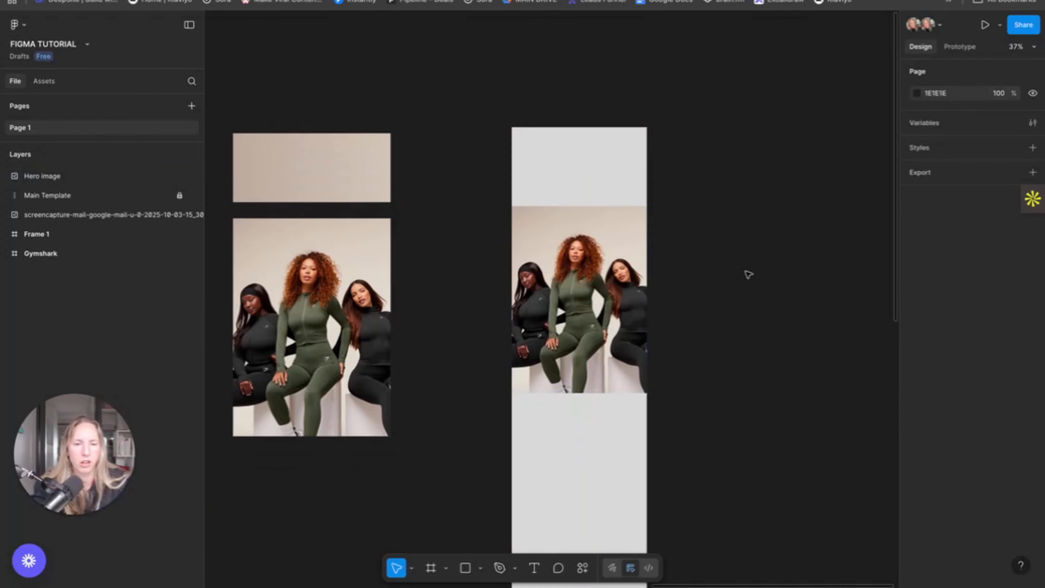
{"action": "scroll", "coordinate": [495, 187], "scroll_direction": "up", "scroll_amount": 4}
{"action": "scroll", "coordinate": [496, 187], "scroll_direction": "down", "scroll_amount": 3}
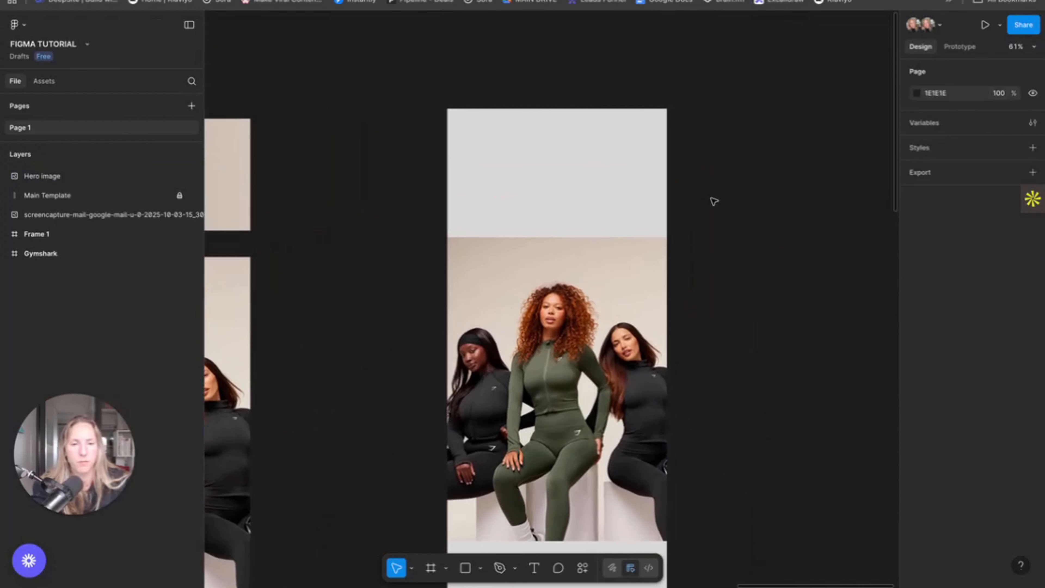
{"action": "key", "text": "r"}
{"action": "scroll", "coordinate": [453, 113], "scroll_direction": "right", "scroll_amount": 1}
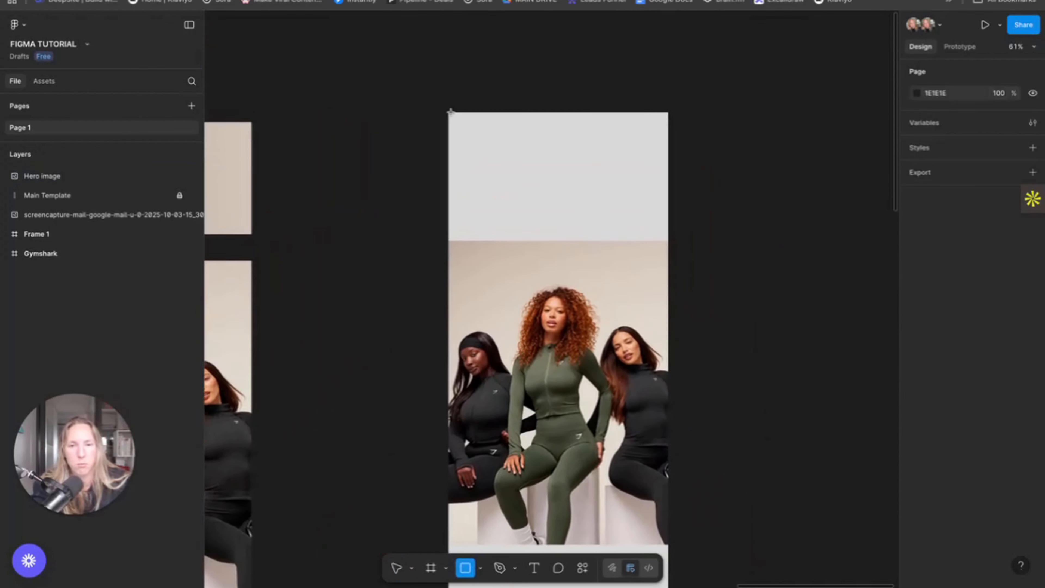
{"action": "left_click_drag", "start_coordinate": [449, 112], "coordinate": [668, 240]}
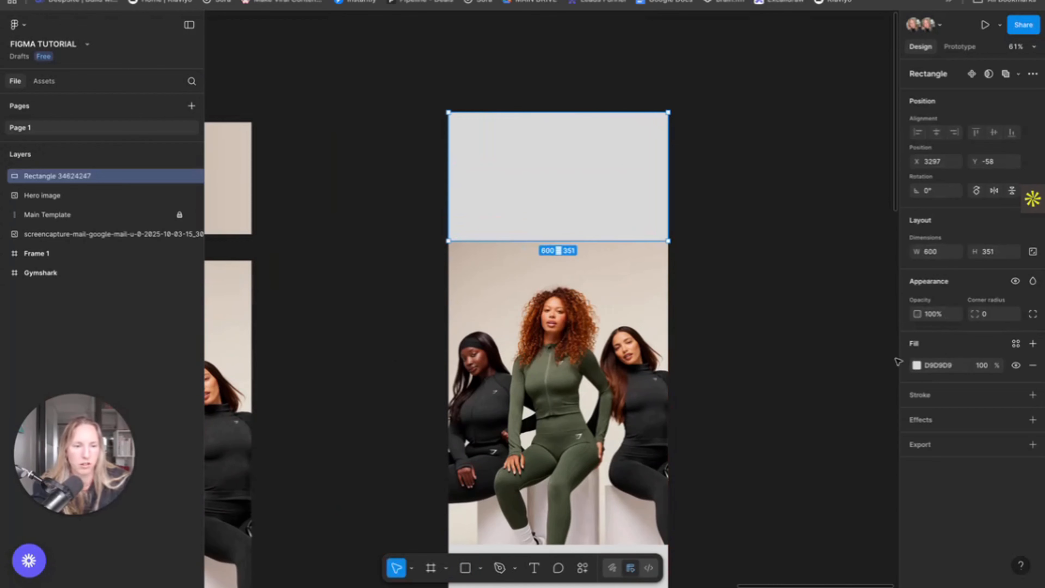
Change the new rectangle's fill to a linear gradient and rotate it to run horizontally from left to right
{"action": "left_click", "coordinate": [917, 365]}
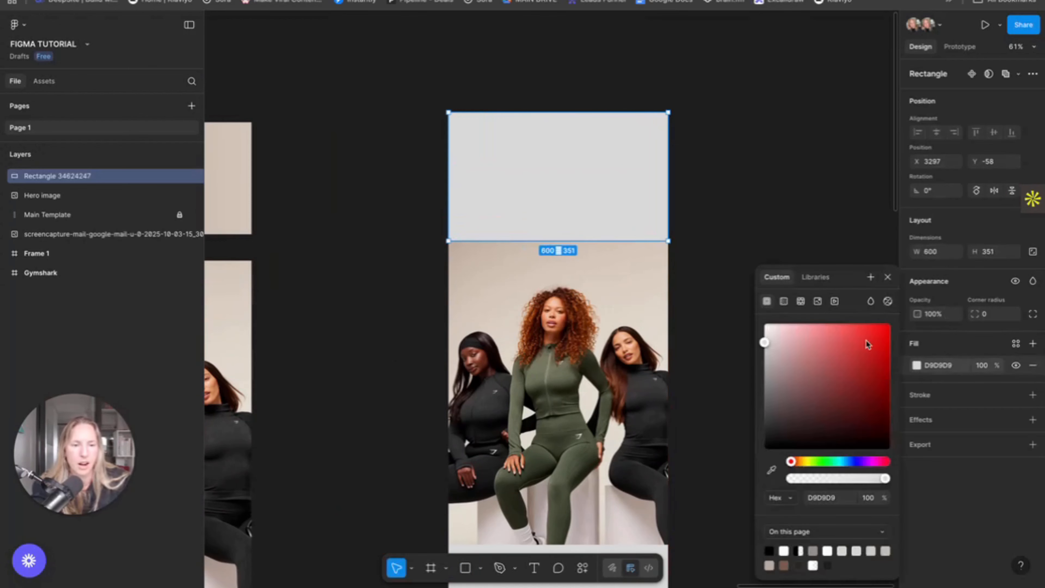
{"action": "left_click", "coordinate": [783, 302]}
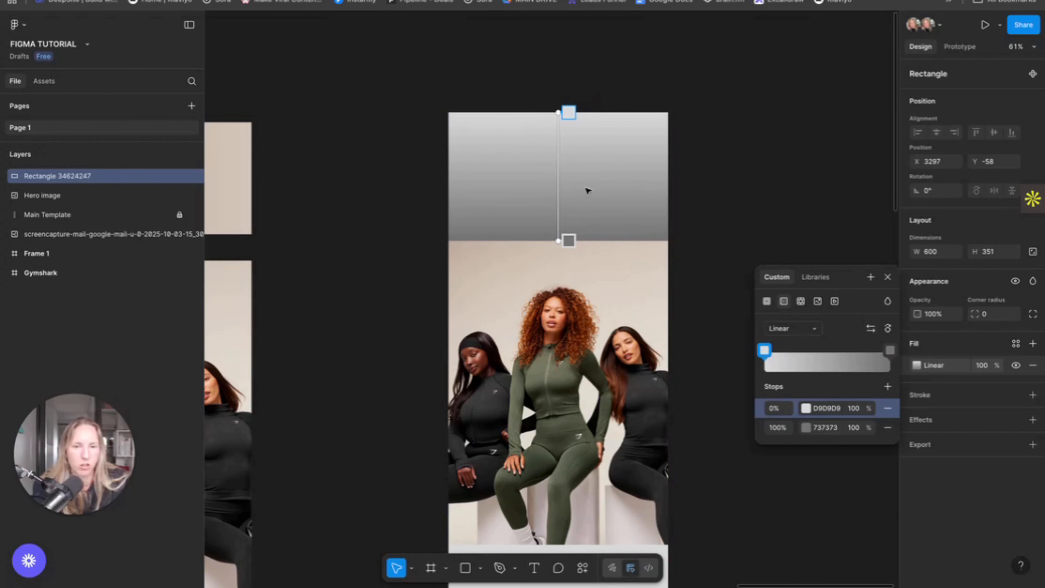
{"action": "left_click", "coordinate": [888, 328]}
{"action": "left_click", "coordinate": [887, 328]}
{"action": "left_click", "coordinate": [887, 328]}
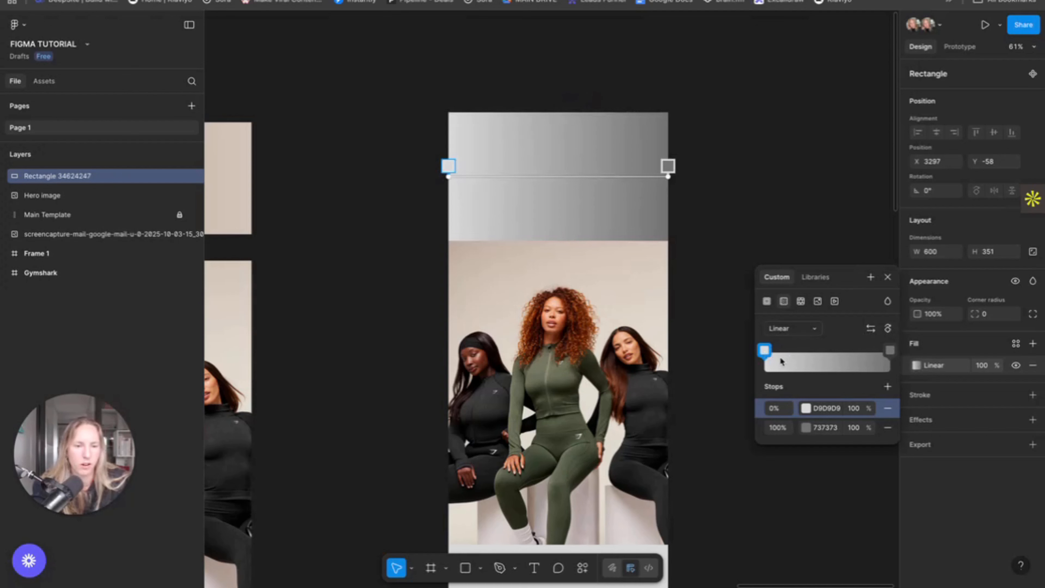
Set the gradient's 0% stop to BCAA9C by sampling the hero image's upper-left background
{"action": "left_click", "coordinate": [807, 409]}
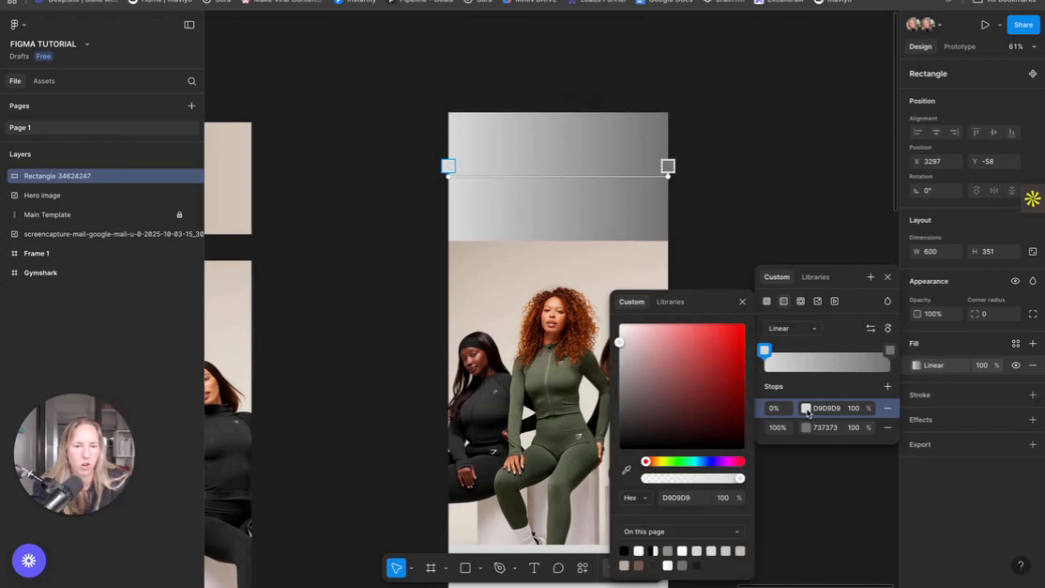
{"action": "left_click", "coordinate": [626, 469]}
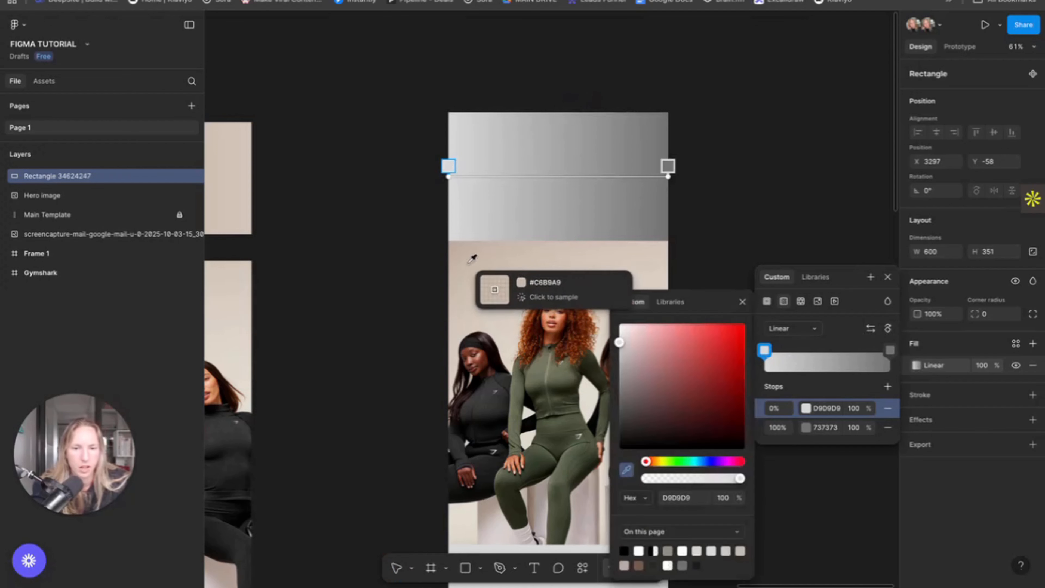
{"action": "left_click", "coordinate": [455, 235]}
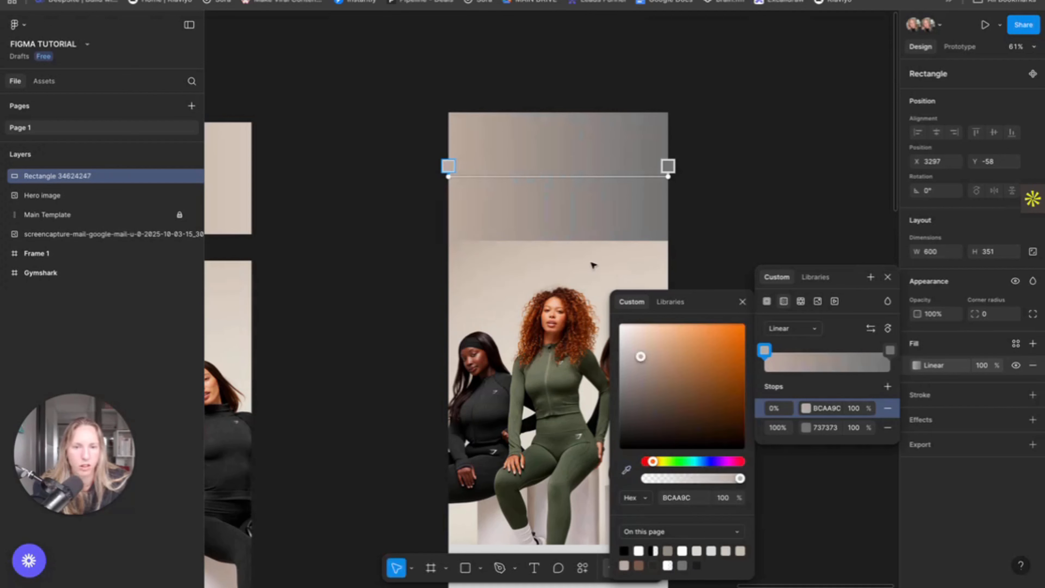
Set the gradient's 100% stop by sampling the background colour at the hero image's upper-right edge, and check the blend
{"action": "left_click", "coordinate": [796, 432]}
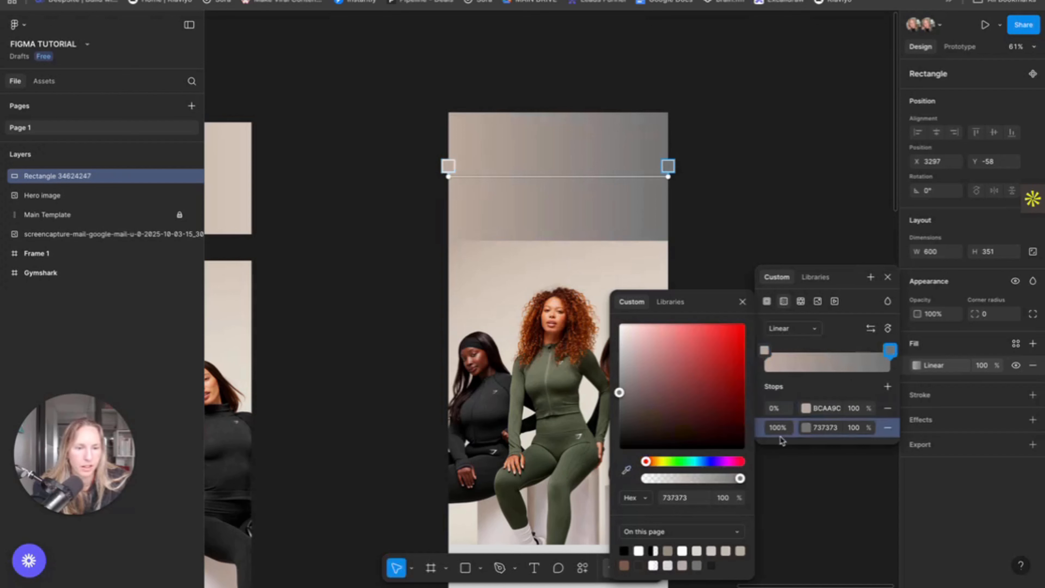
{"action": "left_click", "coordinate": [626, 469]}
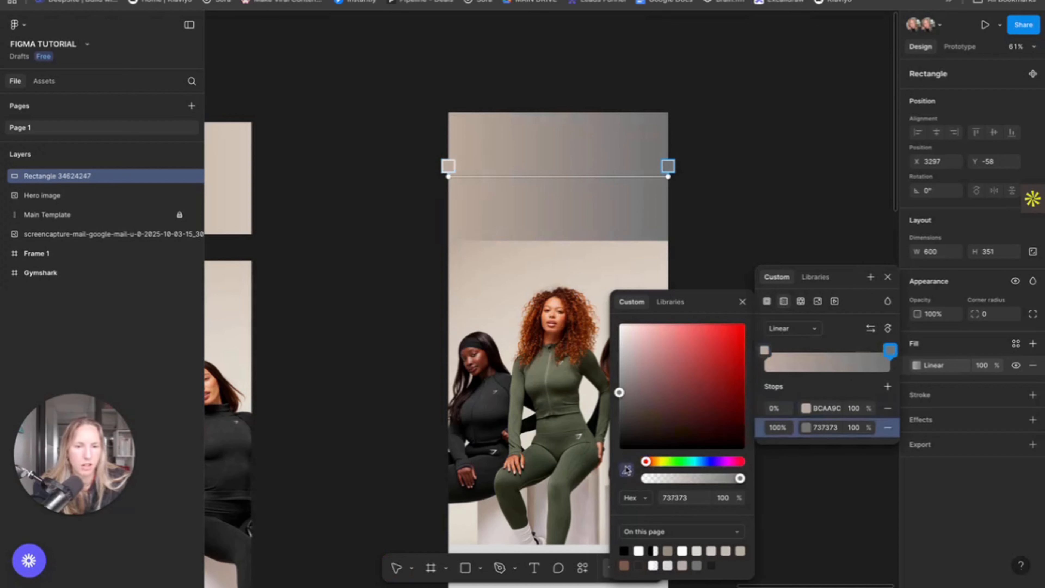
{"action": "left_click", "coordinate": [667, 240]}
{"action": "key", "text": "Escape"}
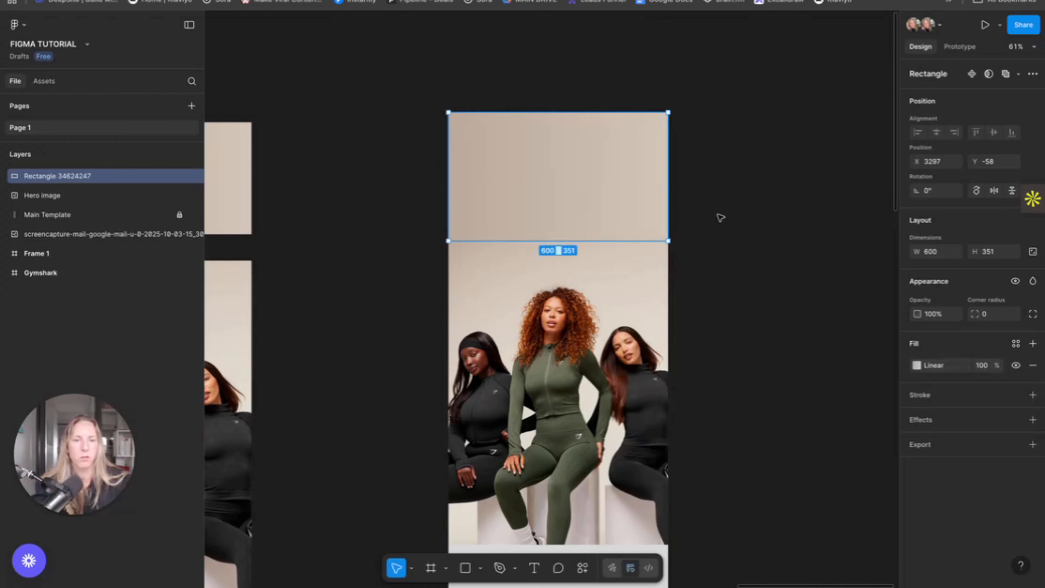
{"action": "left_click", "coordinate": [548, 245]}
{"action": "left_click", "coordinate": [773, 252]}
{"action": "scroll", "coordinate": [749, 238], "scroll_direction": "left", "scroll_amount": 3}
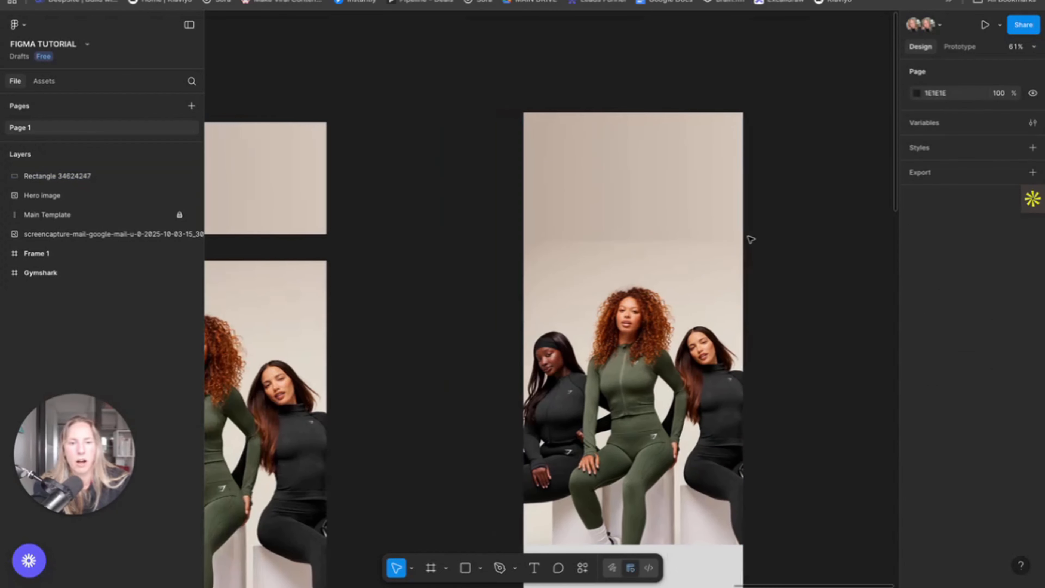
Paste the white Gymshark logo and place it centred near the top of the gradient rectangle
{"action": "scroll", "coordinate": [750, 239], "scroll_direction": "down", "scroll_amount": 1}
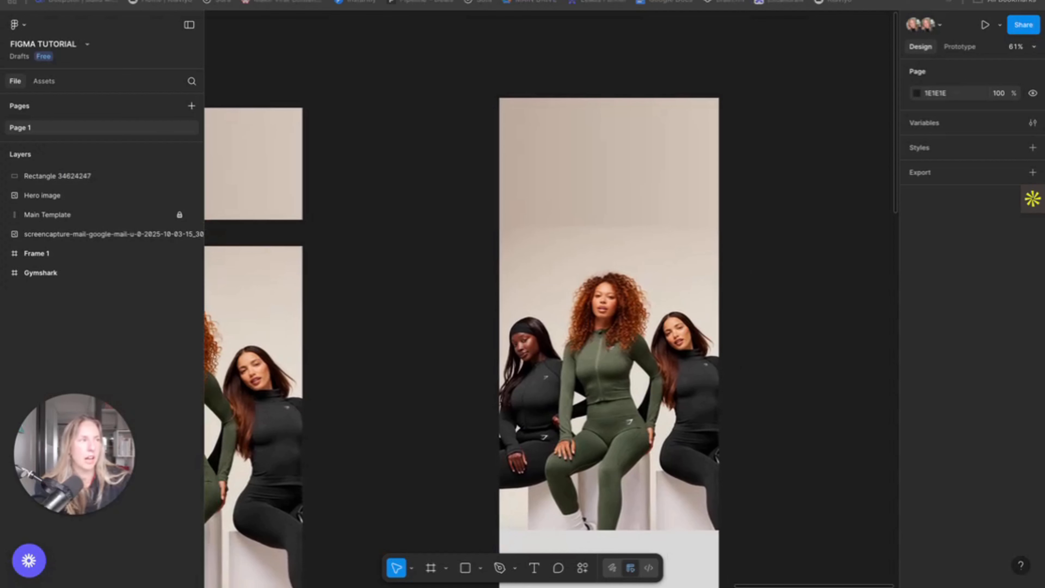
{"action": "key", "text": "ctrl+v"}
{"action": "left_click_drag", "start_coordinate": [551, 294], "coordinate": [615, 119]}
Rename the logo group's layer to Logo and the gradient rectangle's layer to Hero Gradient
{"action": "double_click", "coordinate": [47, 176]}
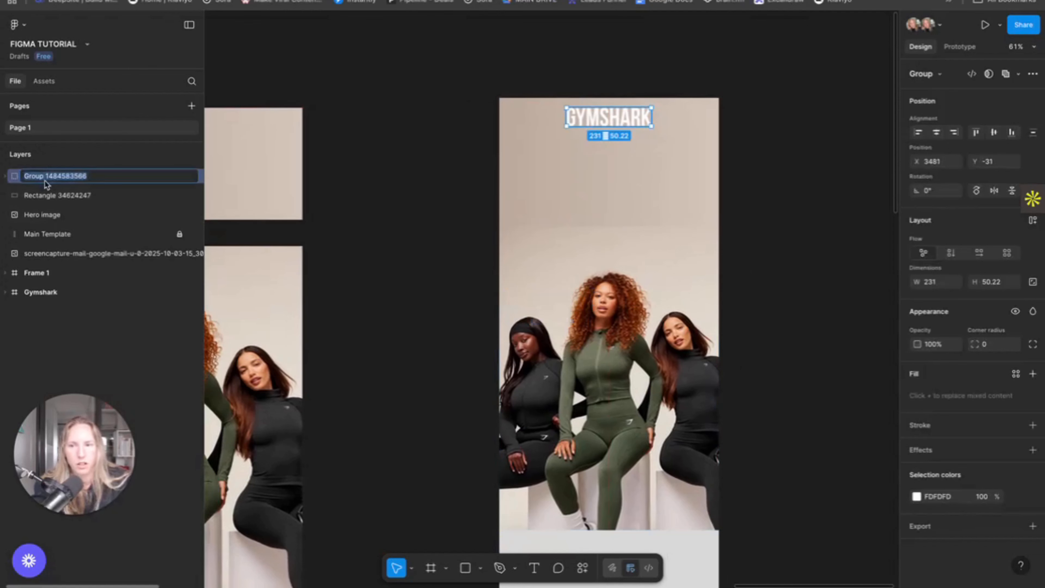
{"action": "type", "text": "Logo"}
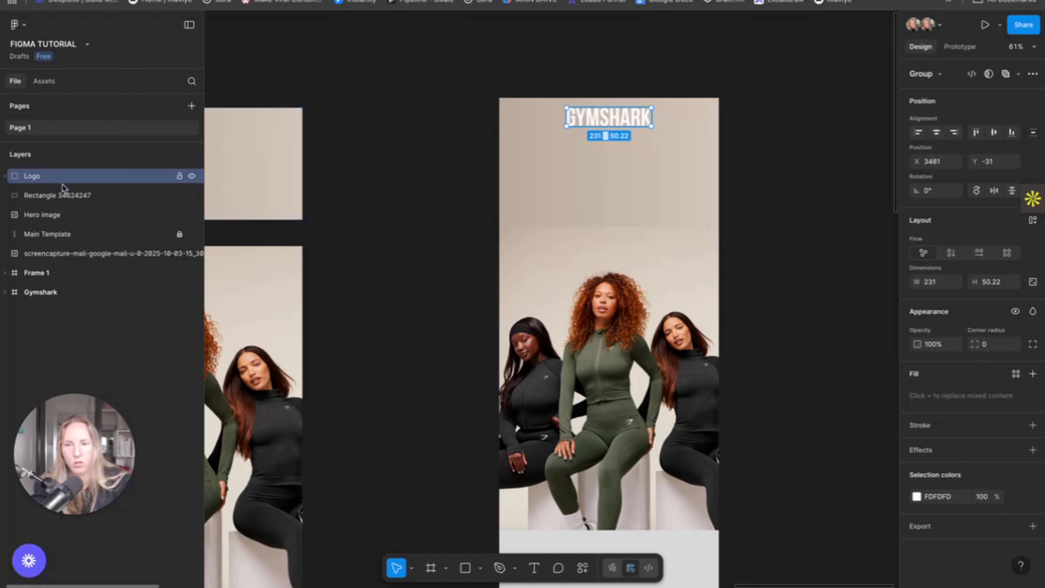
{"action": "double_click", "coordinate": [62, 195]}
{"action": "type", "text": "Gradient"}
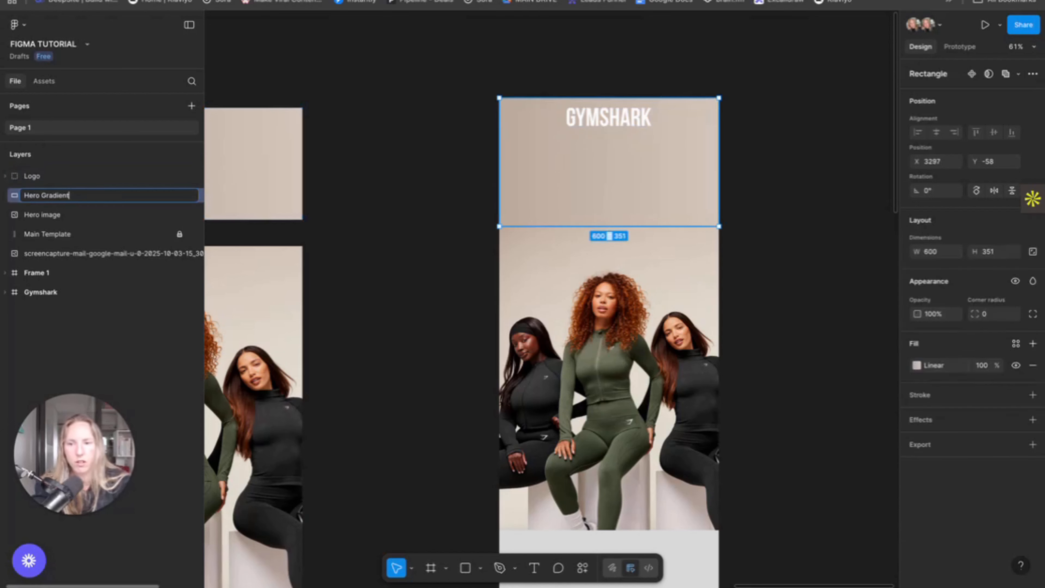
{"action": "key", "text": "Return"}
{"action": "left_click", "coordinate": [831, 221]}
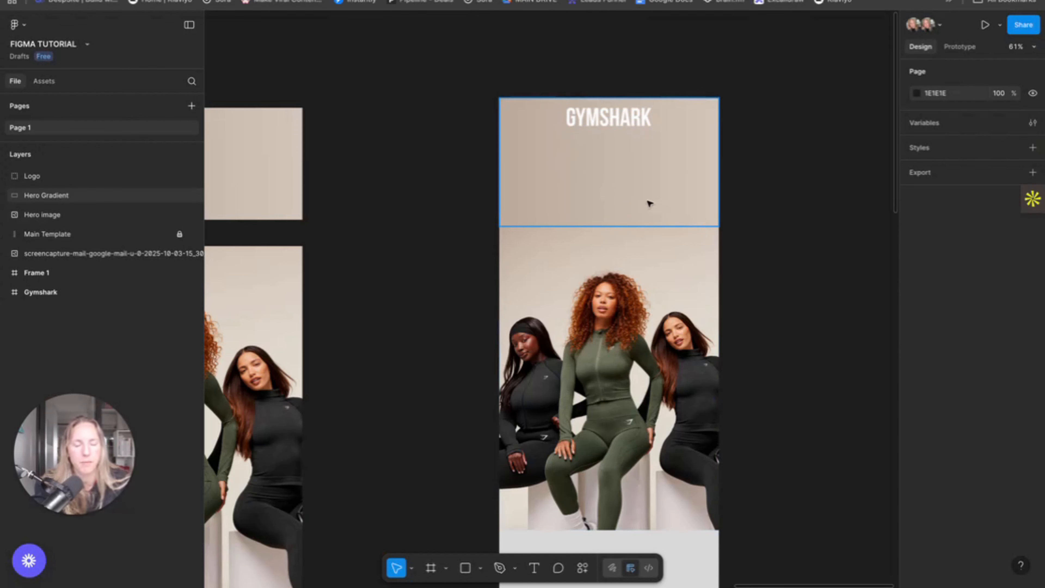
Add the headline text "The BEST LOOKS FOR LIFTERS" on the gradient background below the logo
{"action": "key", "text": "t"}
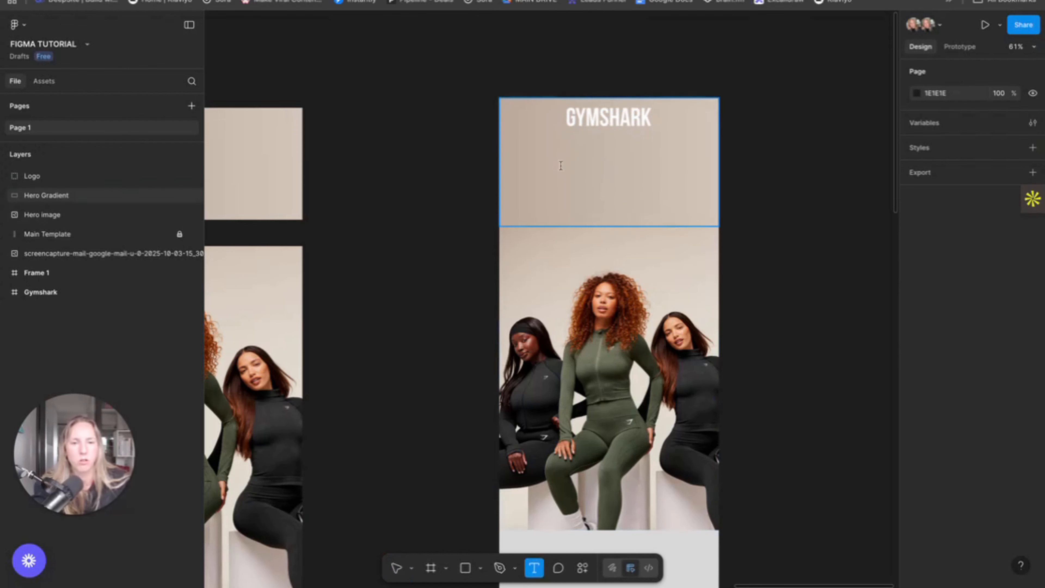
{"action": "left_click", "coordinate": [576, 181]}
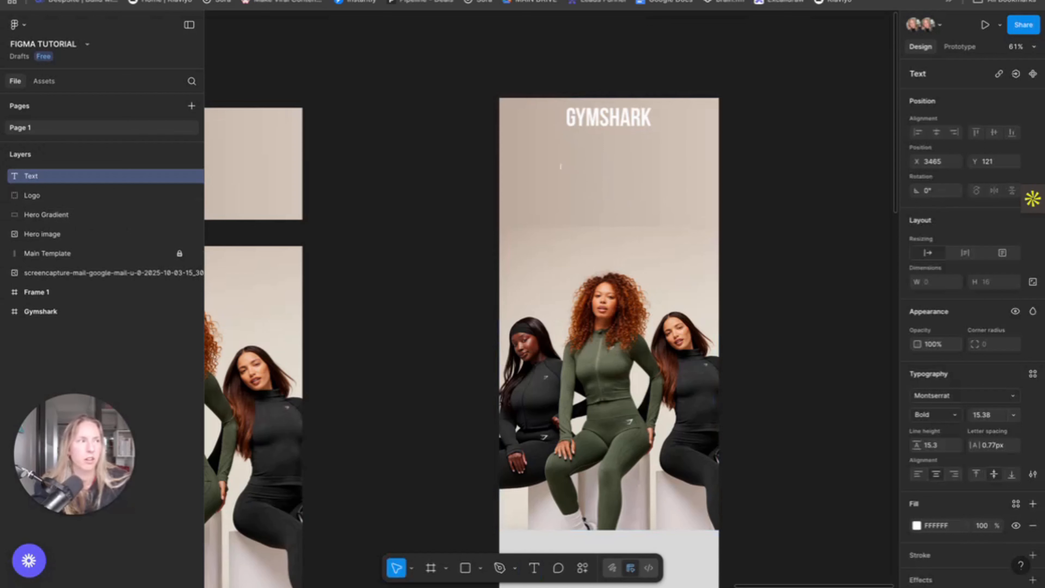
{"action": "type", "text": "The"}
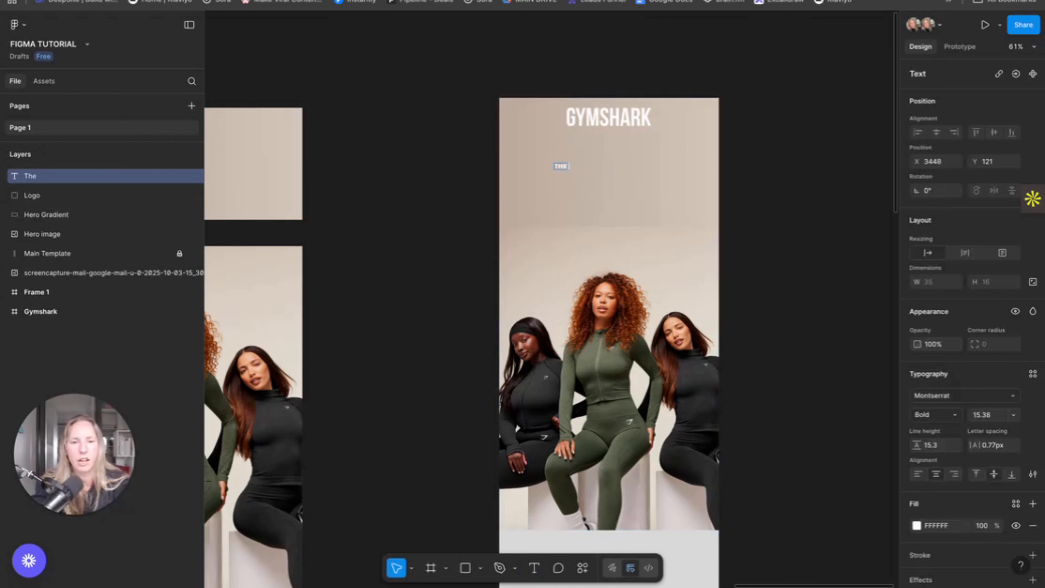
{"action": "type", "text": " BEST LOOKS FOR LIFTERS"}
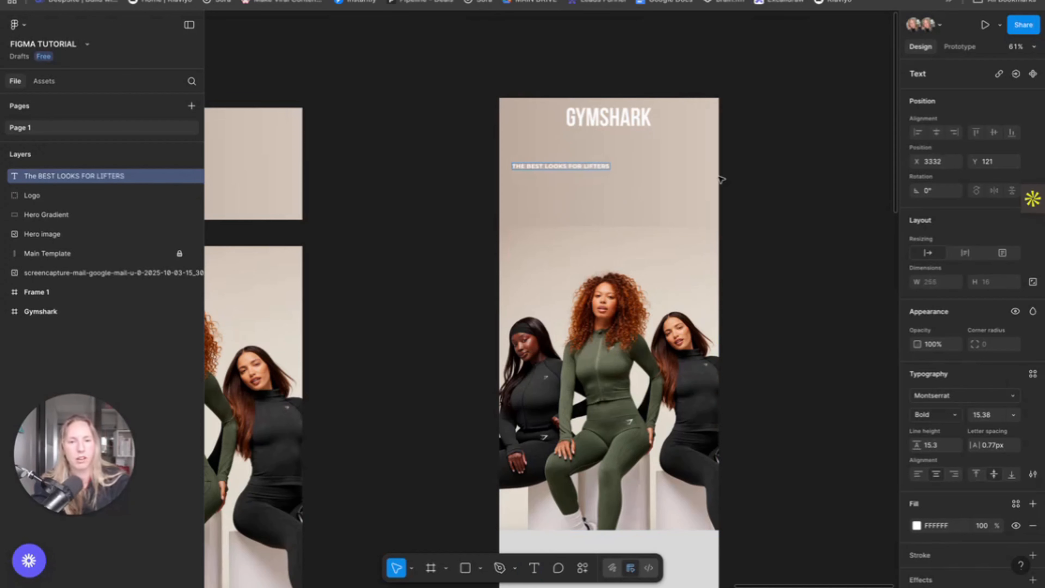
{"action": "key", "text": "Escape"}
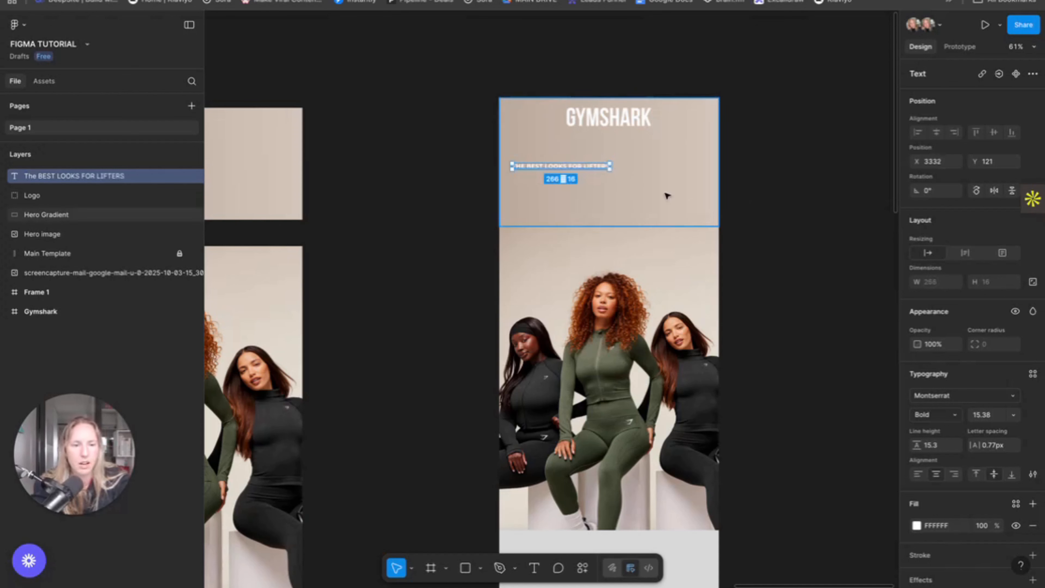
Set the headline's font size to 40 and narrow its text box to about 429 wide so it wraps onto two lines
{"action": "left_click", "coordinate": [1013, 415]}
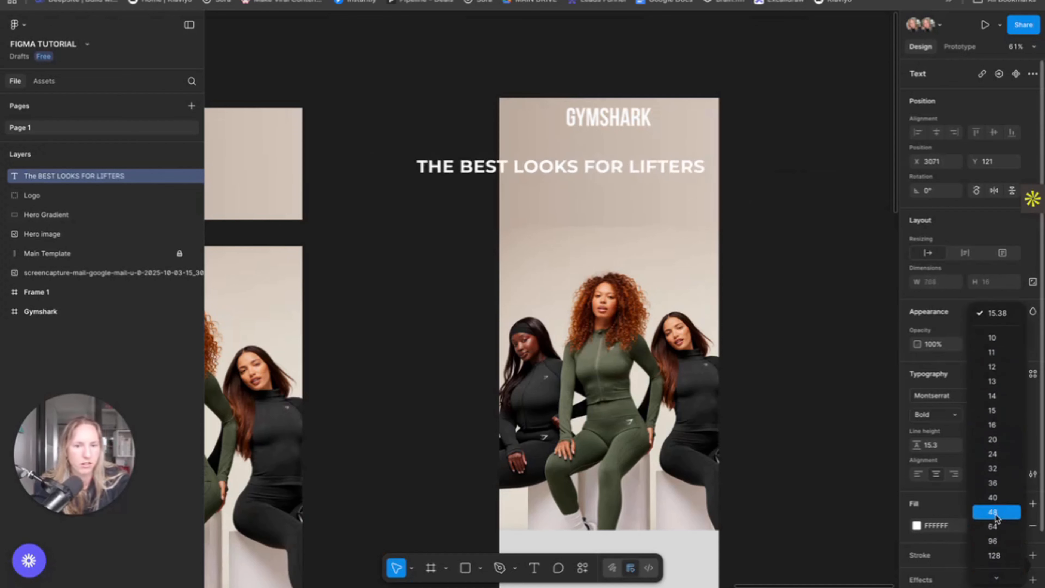
{"action": "left_click", "coordinate": [997, 496]}
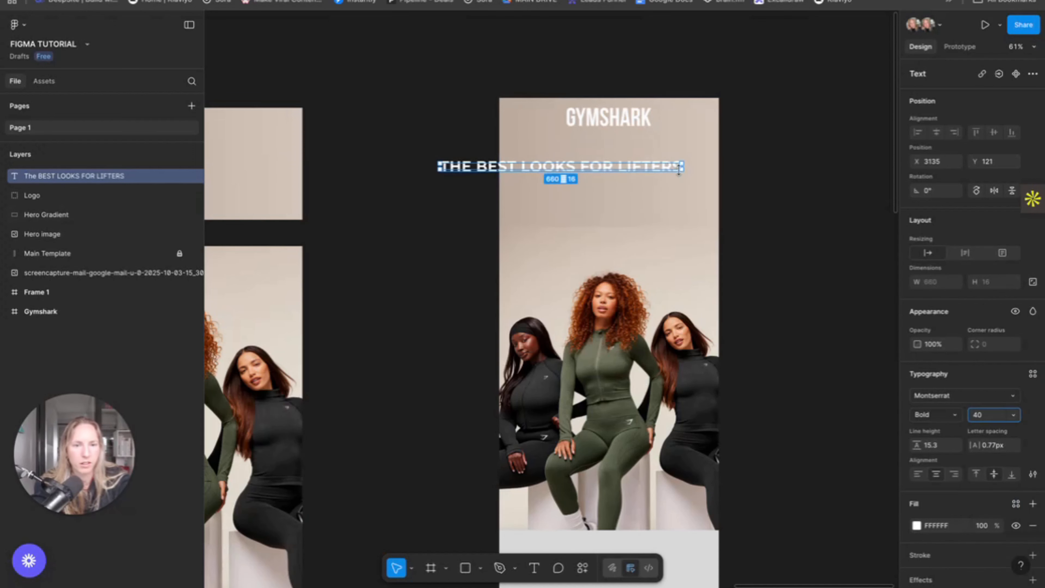
{"action": "left_click_drag", "start_coordinate": [683, 167], "coordinate": [645, 169]}
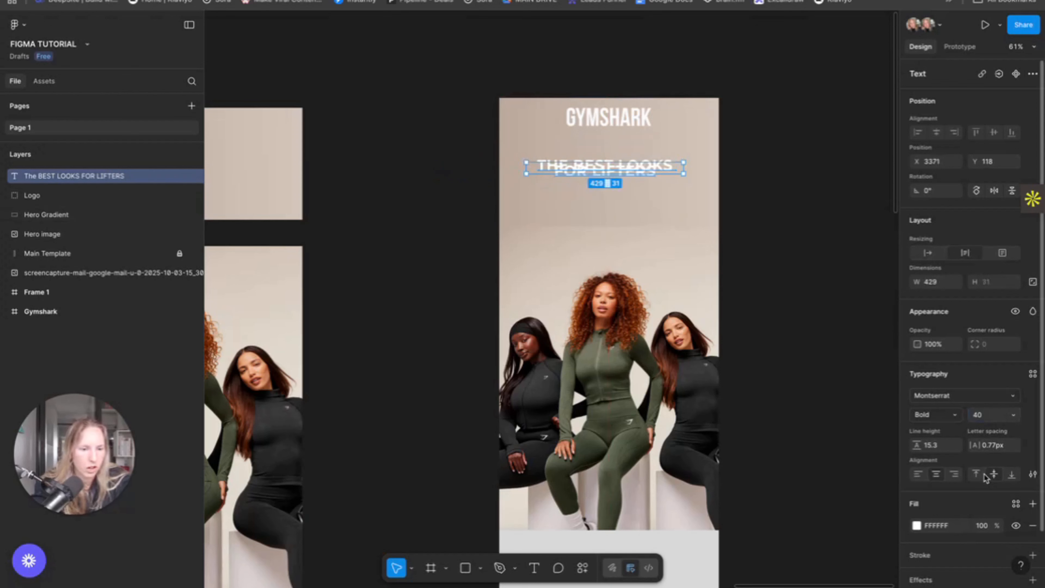
Increase the headline's line height to 50 so its two lines no longer overlap
{"action": "left_click", "coordinate": [936, 445]}
{"action": "type", "text": "20"}
{"action": "key", "text": "Return"}
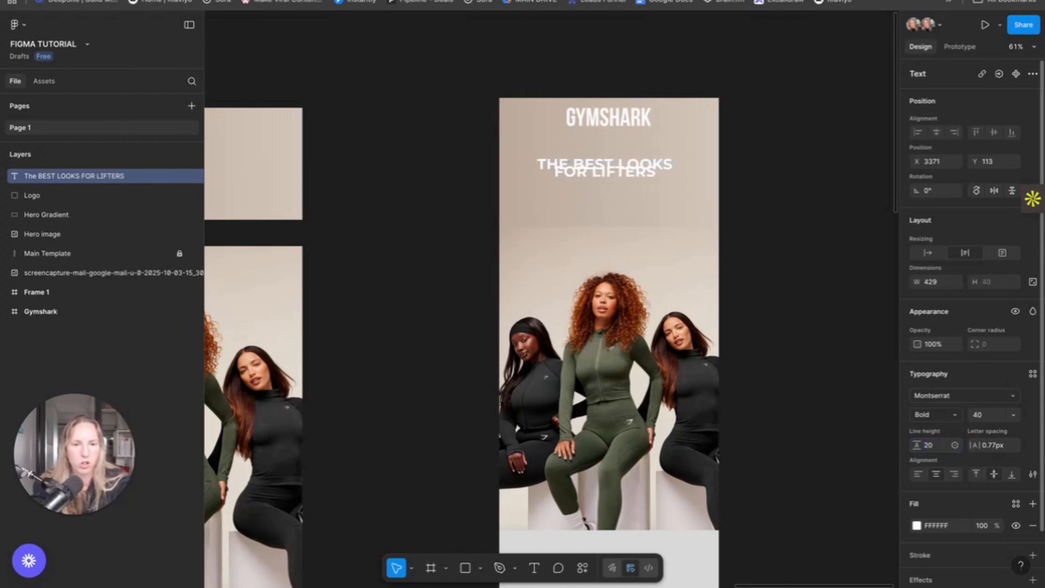
{"action": "left_click", "coordinate": [932, 448]}
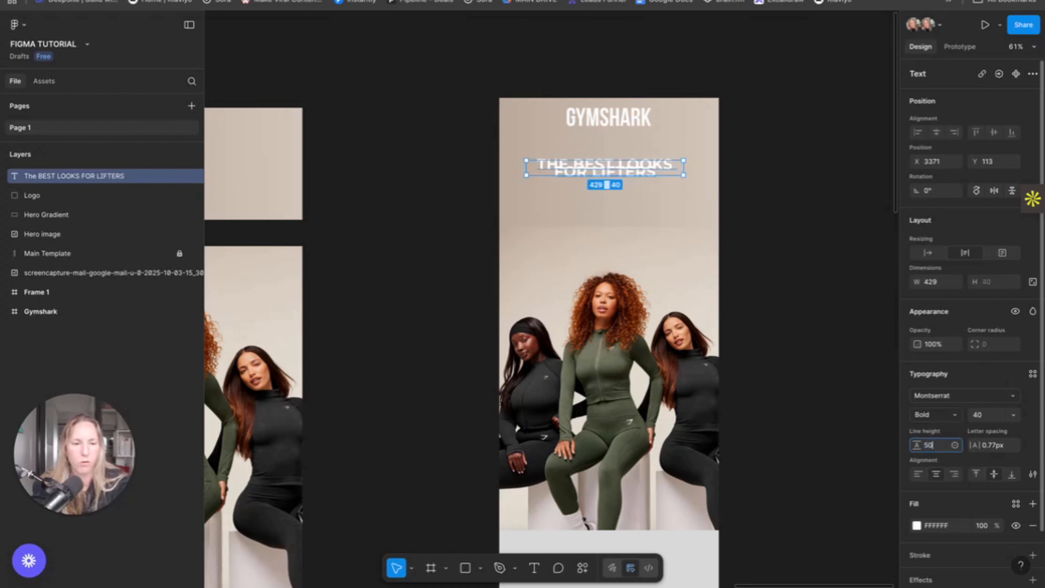
{"action": "type", "text": "50"}
{"action": "key", "text": "Return"}
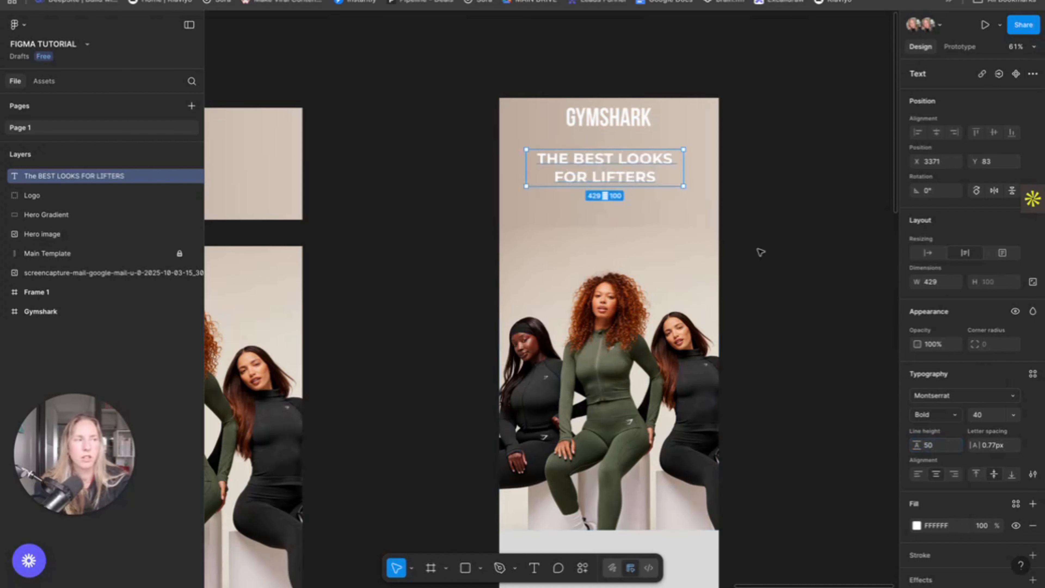
Change the headline's font to Anton
{"action": "left_click", "coordinate": [976, 396]}
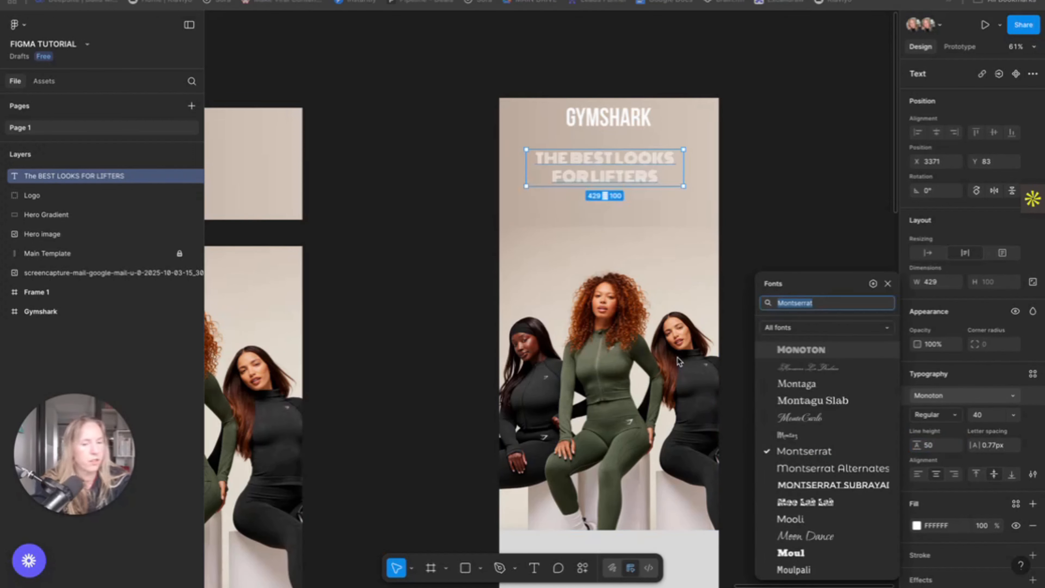
{"action": "left_click", "coordinate": [829, 302]}
{"action": "type", "text": "anton"}
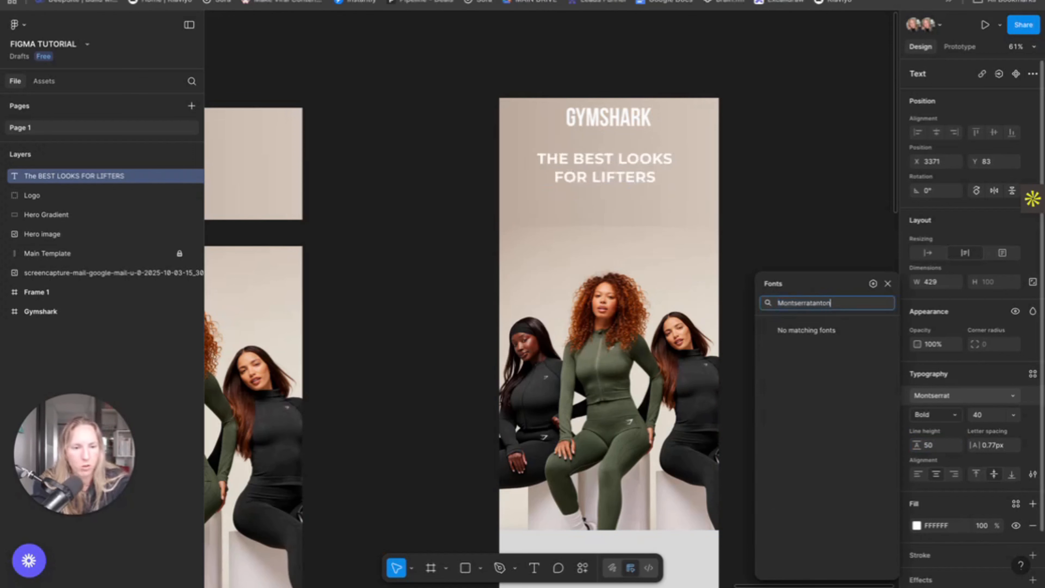
{"action": "key", "text": "super+a"}
{"action": "type", "text": "anton"}
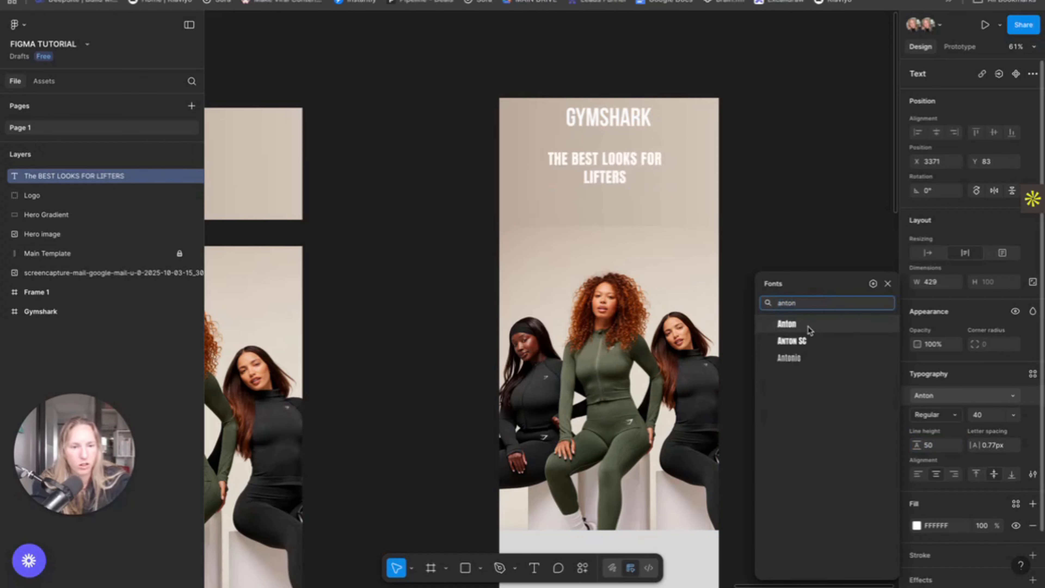
{"action": "left_click", "coordinate": [810, 329]}
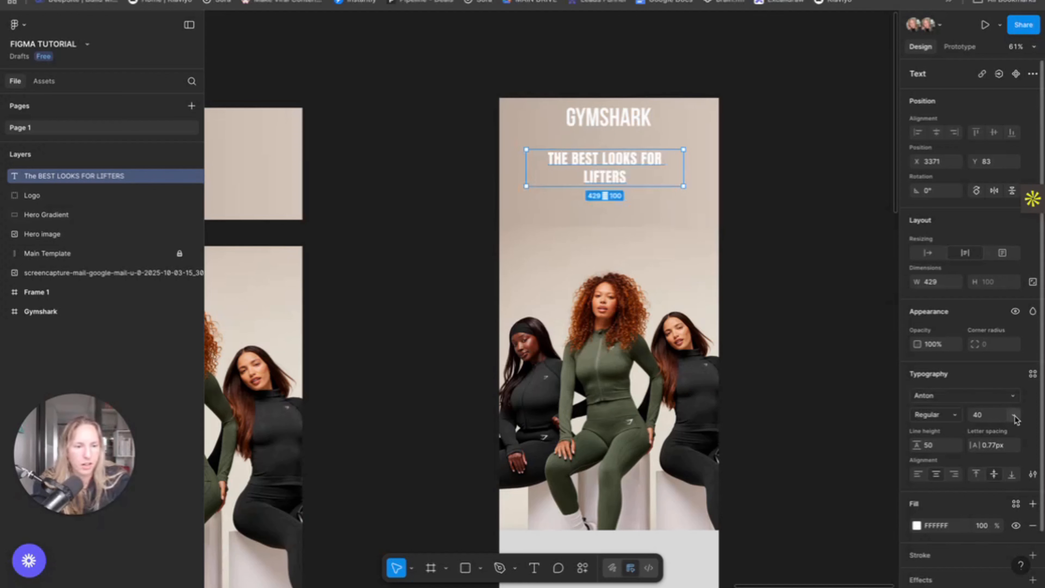
Enlarge the headline's font size to 64 and set its line height to 60
{"action": "left_click", "coordinate": [1014, 418]}
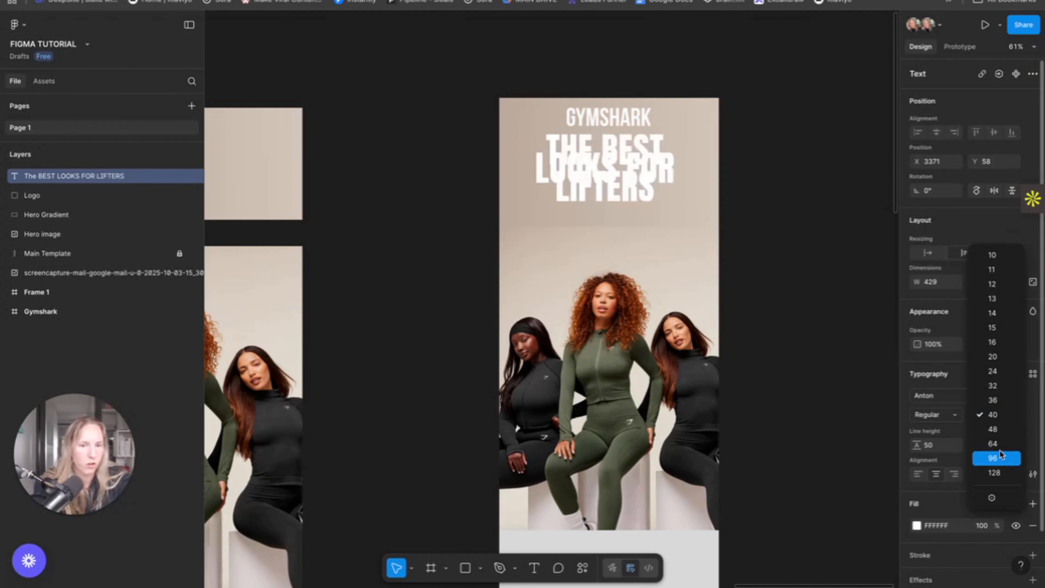
{"action": "left_click", "coordinate": [933, 444]}
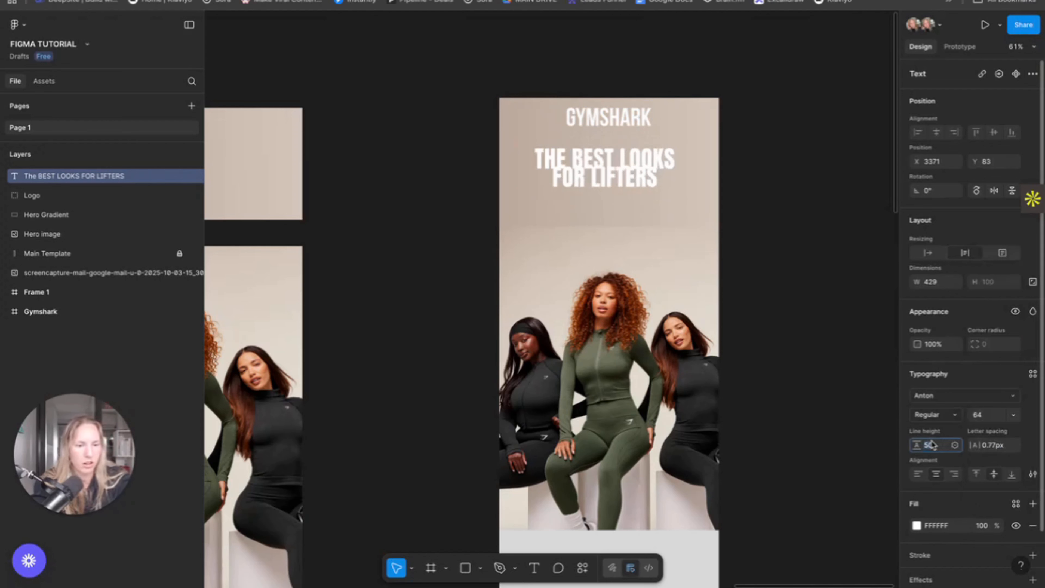
{"action": "type", "text": "60"}
{"action": "key", "text": "Return"}
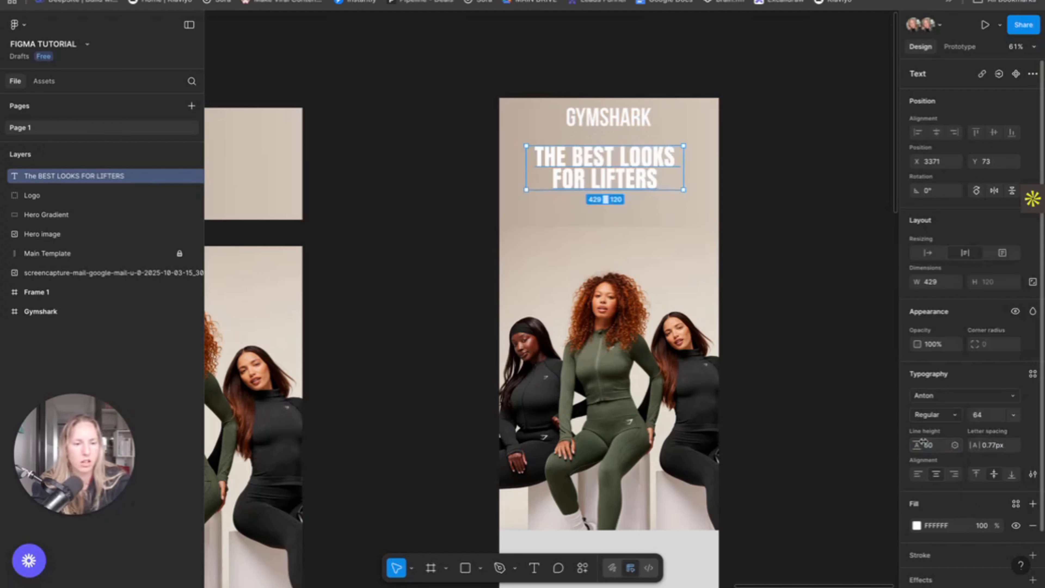
Set the headline's line height to 70 and resize its text box to about 496 by 162, centred below the logo
{"action": "left_click", "coordinate": [930, 444]}
{"action": "type", "text": "70"}
{"action": "key", "text": "Return"}
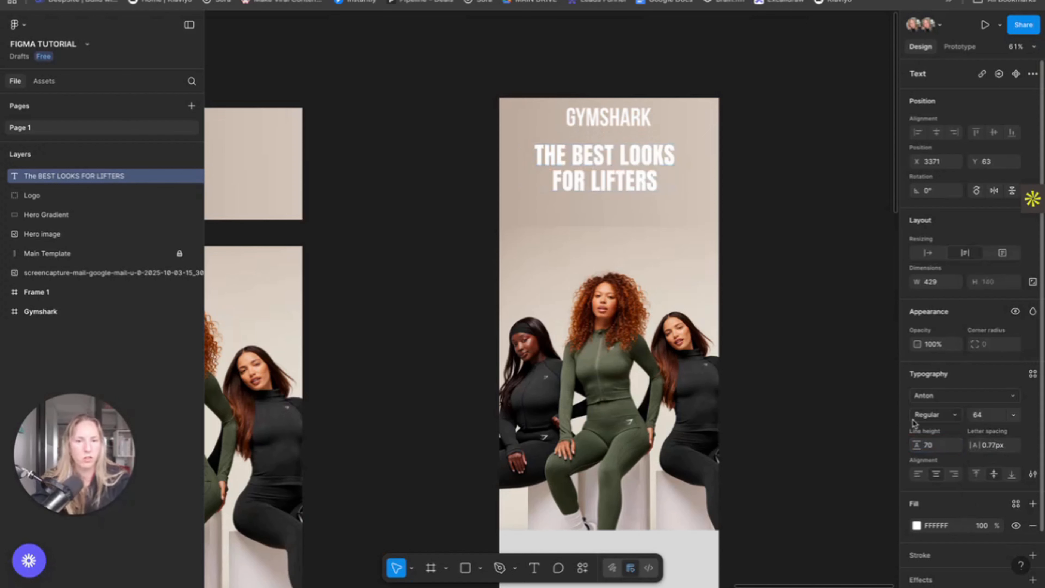
{"action": "mouse_move", "coordinate": [683, 193]}
{"action": "left_mouse_down"}
{"action": "mouse_move", "coordinate": [726, 210]}
{"action": "mouse_move", "coordinate": [683, 202]}
{"action": "left_mouse_up"}
{"action": "left_click_drag", "start_coordinate": [645, 166], "coordinate": [637, 167]}
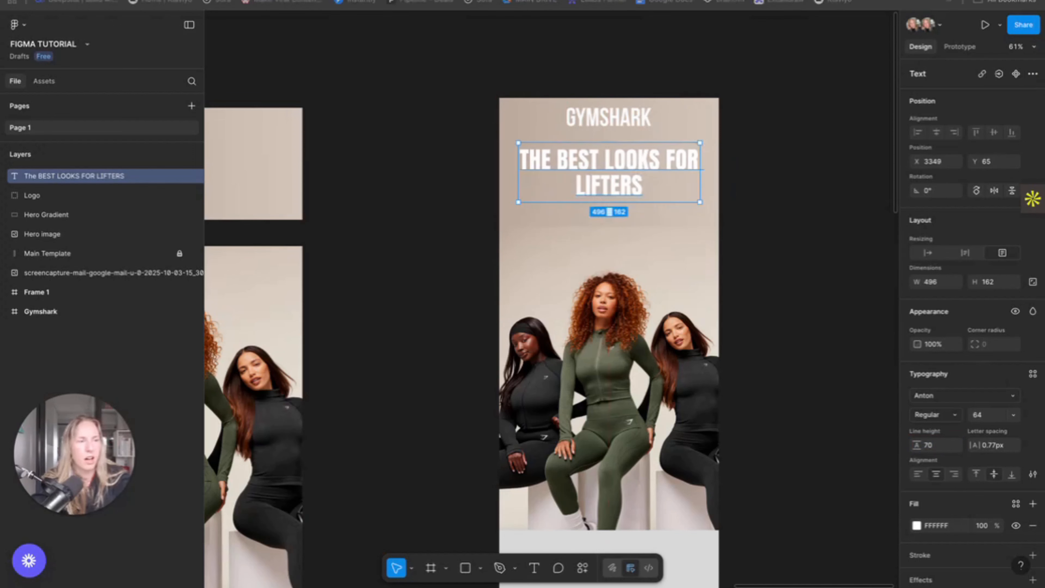
Replace the headline with a pasted, larger "The Best Looks For Lifters" text layer centred on two lines below the logo
{"action": "key", "text": "Delete"}
{"action": "left_click", "coordinate": [634, 169]}
{"action": "key", "text": "ctrl+v"}
{"action": "left_click_drag", "start_coordinate": [573, 289], "coordinate": [632, 182]}
{"action": "left_click", "coordinate": [737, 190]}
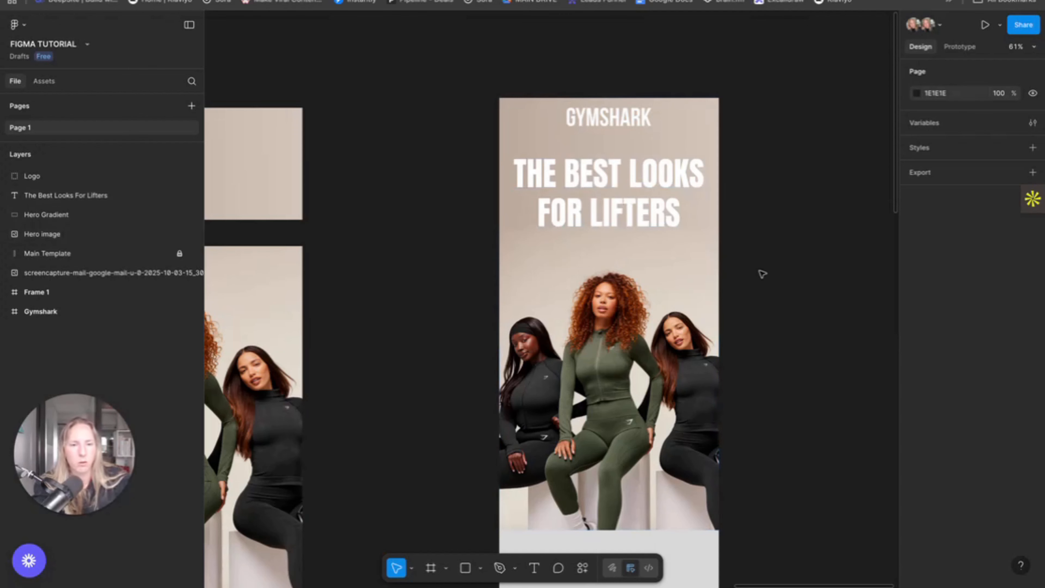
Draw a button rectangle about 221 by 46 centred below the headline and set its corner radius to 20
{"action": "scroll", "coordinate": [569, 160], "scroll_direction": "up", "scroll_amount": 2}
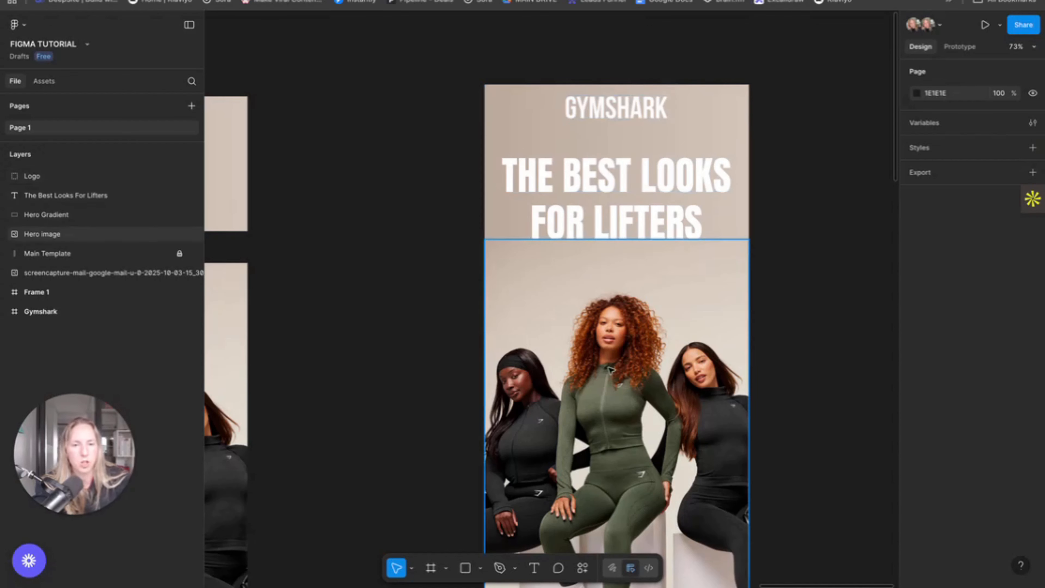
{"action": "left_click", "coordinate": [465, 568]}
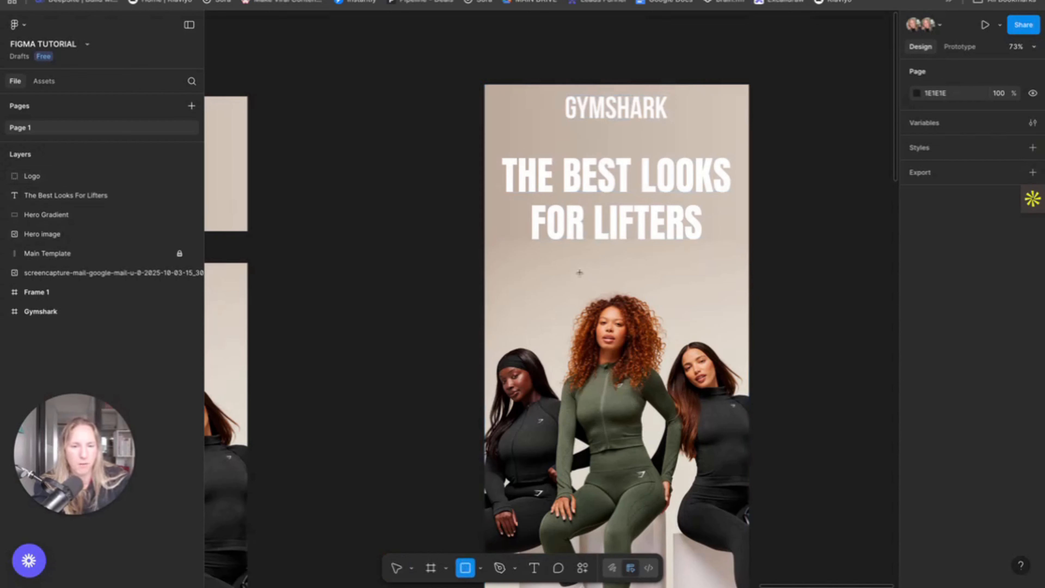
{"action": "mouse_move", "coordinate": [580, 273]}
{"action": "left_mouse_down"}
{"action": "mouse_move", "coordinate": [677, 252]}
{"action": "mouse_move", "coordinate": [648, 264]}
{"action": "left_mouse_up"}
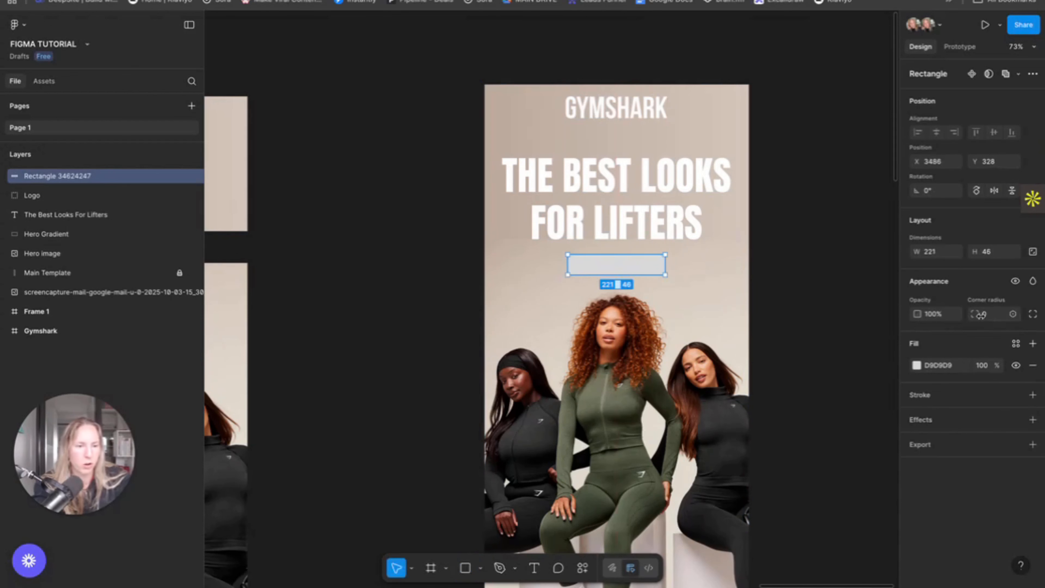
{"action": "left_click", "coordinate": [987, 316]}
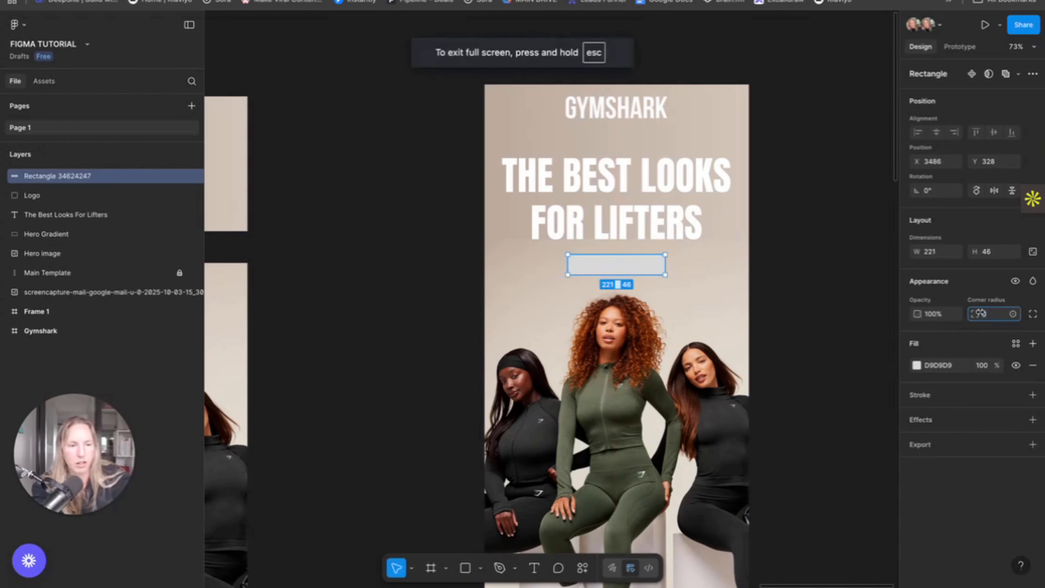
{"action": "type", "text": "20"}
{"action": "key", "text": "Return"}
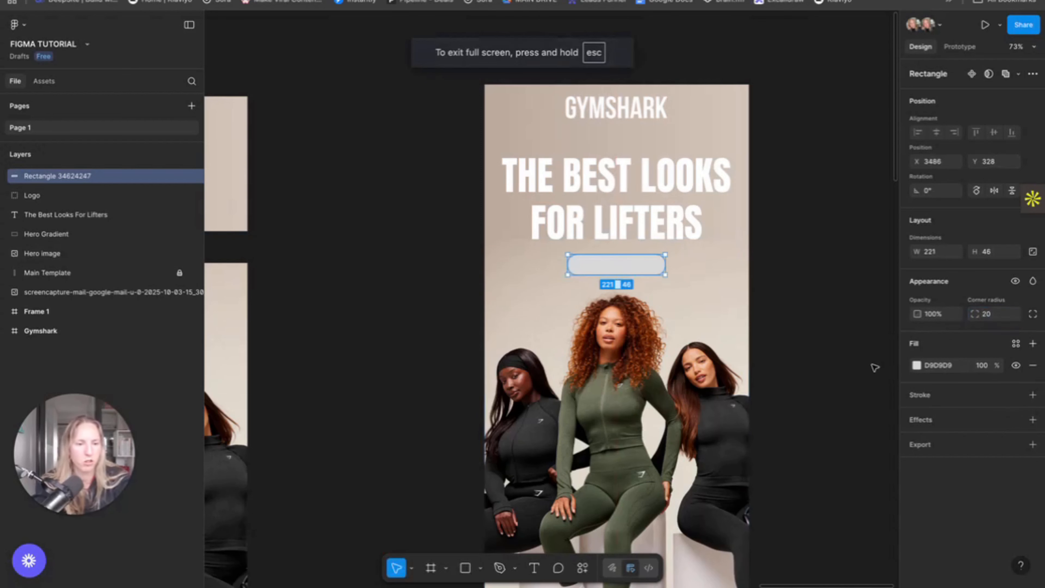
Change the button rectangle's fill to near-white FFFDFD and add a drop shadow with the default settings
{"action": "left_click", "coordinate": [916, 365]}
{"action": "left_click", "coordinate": [766, 325]}
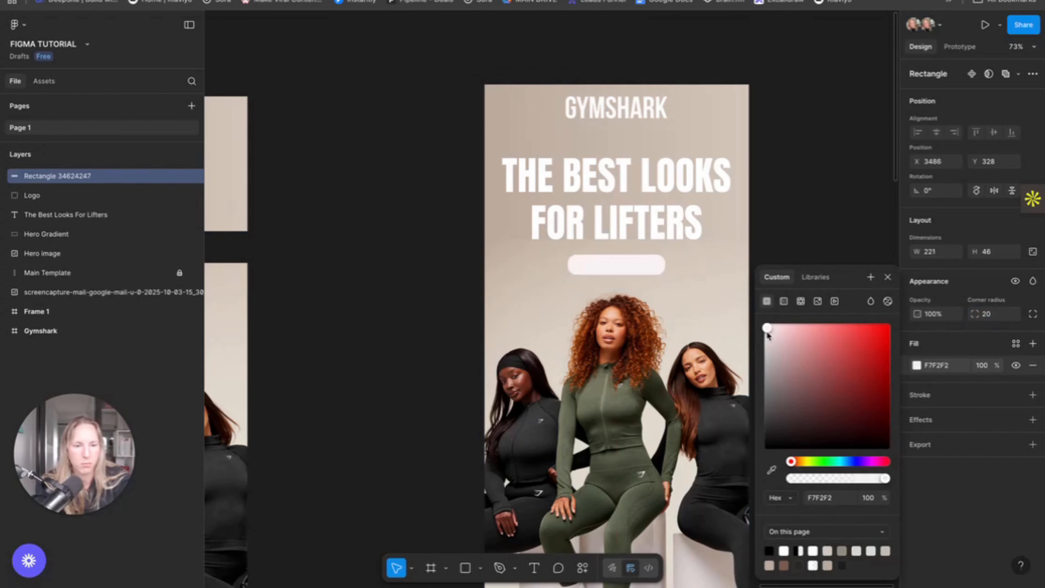
{"action": "left_click", "coordinate": [965, 296]}
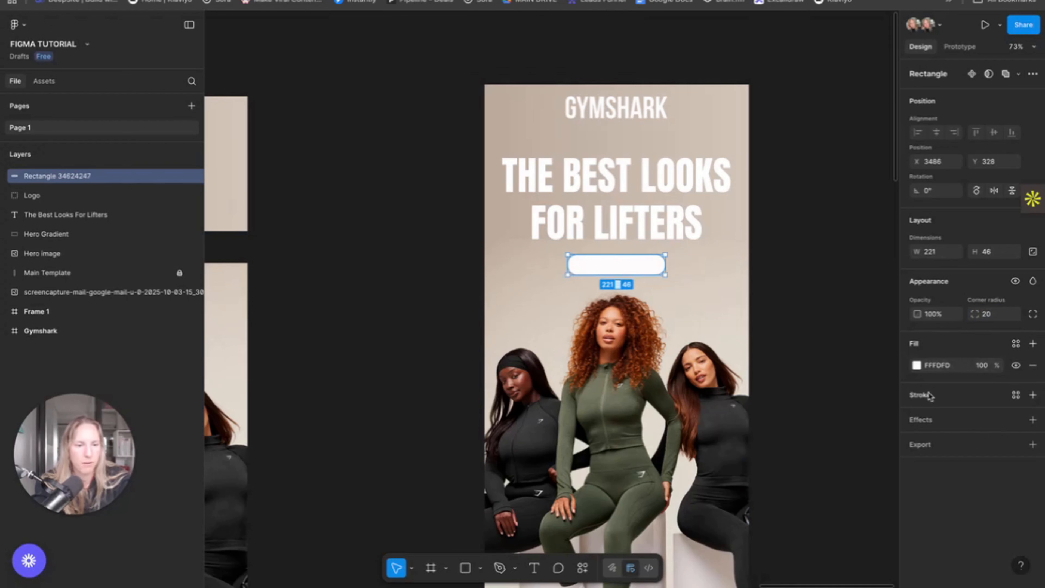
{"action": "left_click", "coordinate": [1032, 419]}
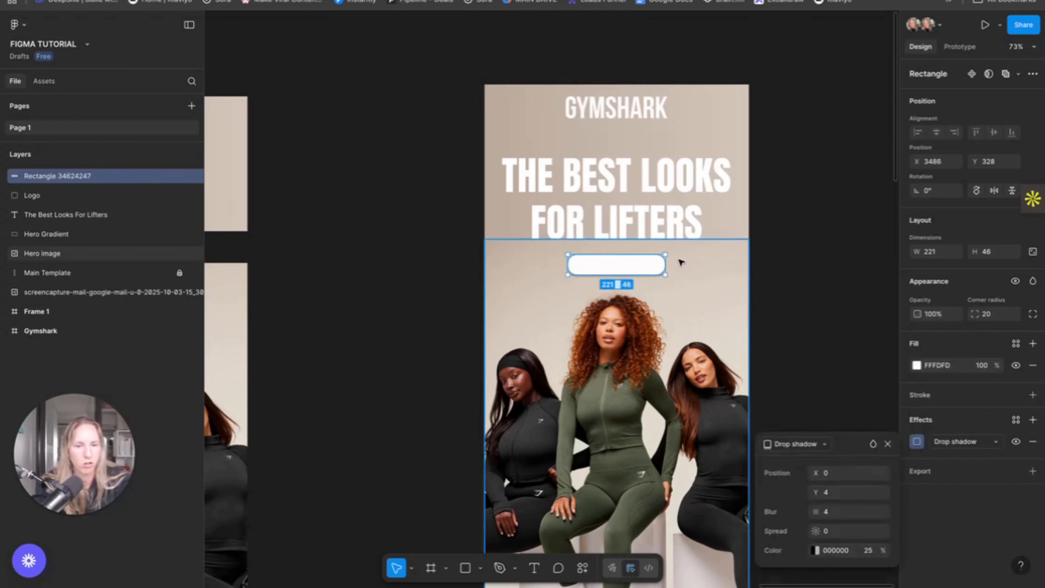
{"action": "left_click", "coordinate": [802, 289]}
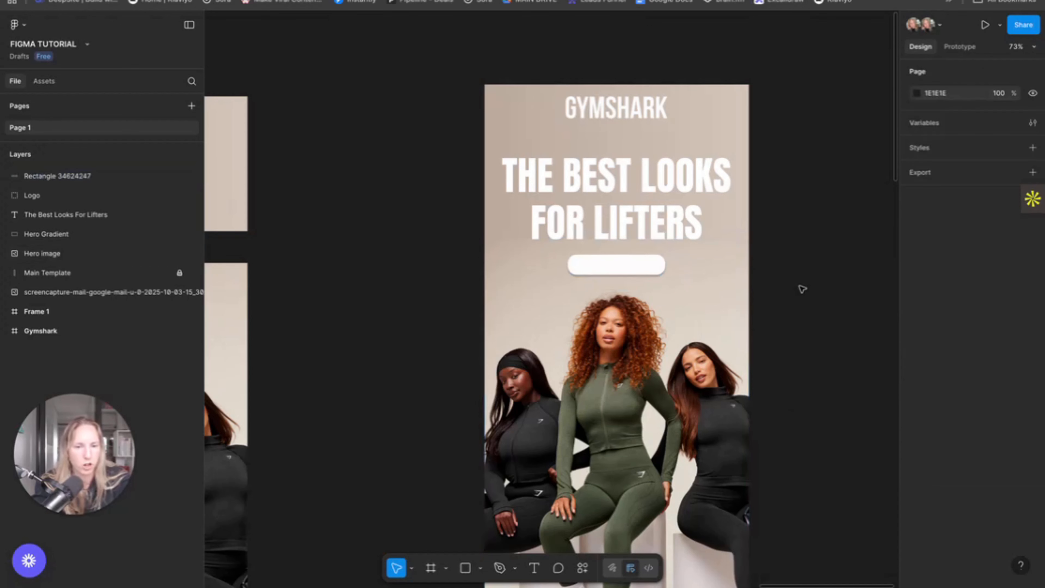
{"action": "scroll", "coordinate": [799, 289], "scroll_direction": "right", "scroll_amount": 1}
{"action": "scroll", "coordinate": [797, 289], "scroll_direction": "down", "scroll_amount": 1}
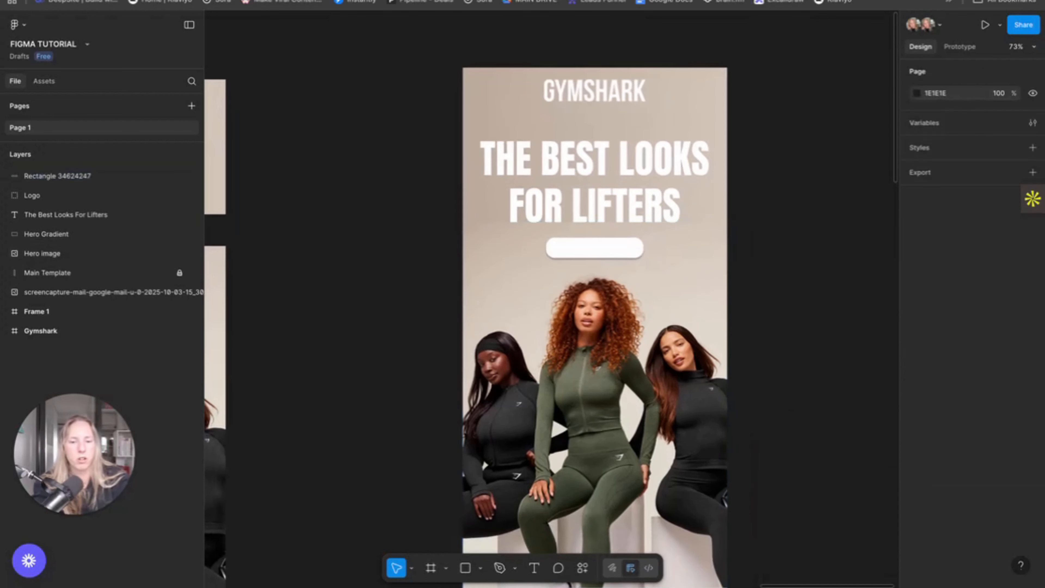
{"action": "left_click", "coordinate": [533, 568]}
{"action": "left_click", "coordinate": [573, 244]}
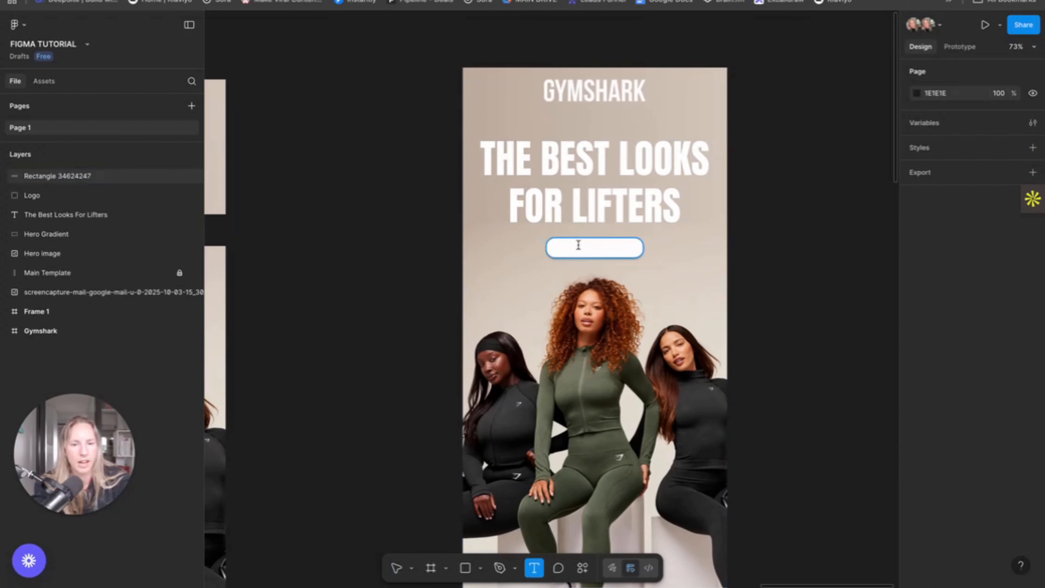
{"action": "key", "text": "Escape"}
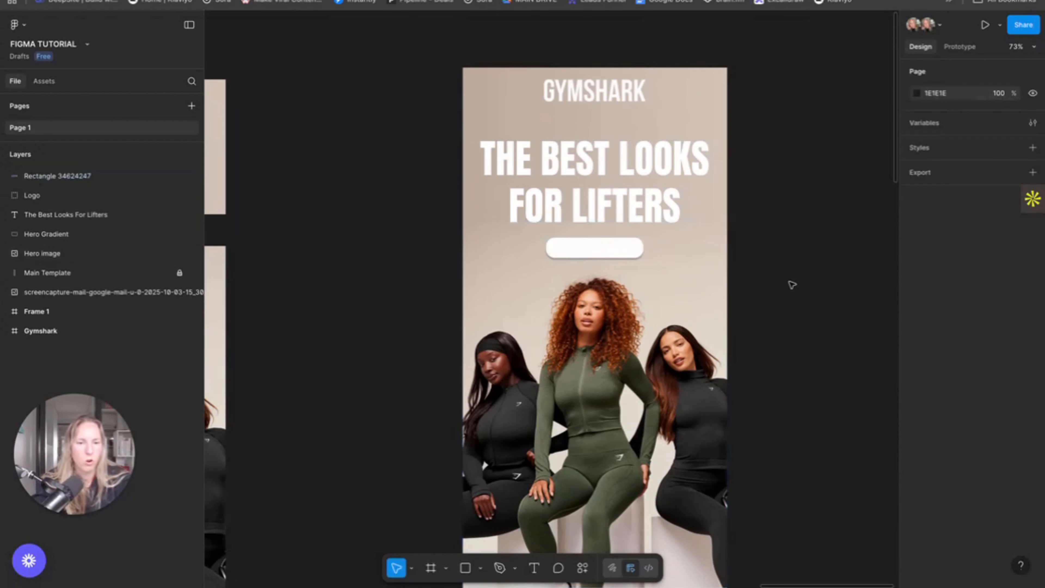
Add a "GET THEM" text layer on the empty canvas beside the template and set its font size to 20
{"action": "key", "text": "t"}
{"action": "left_click", "coordinate": [782, 283]}
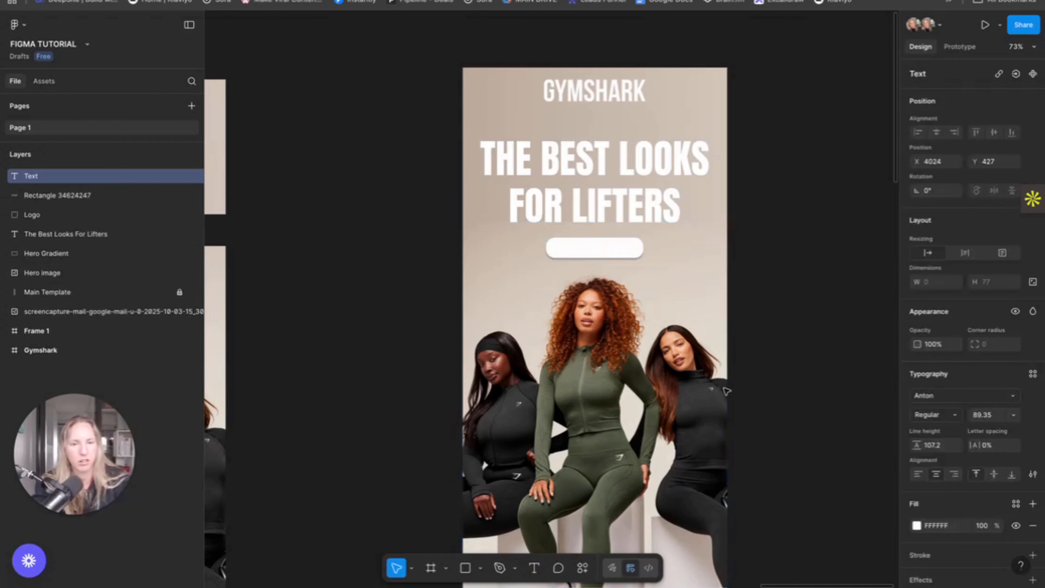
{"action": "type", "text": "GET THE"}
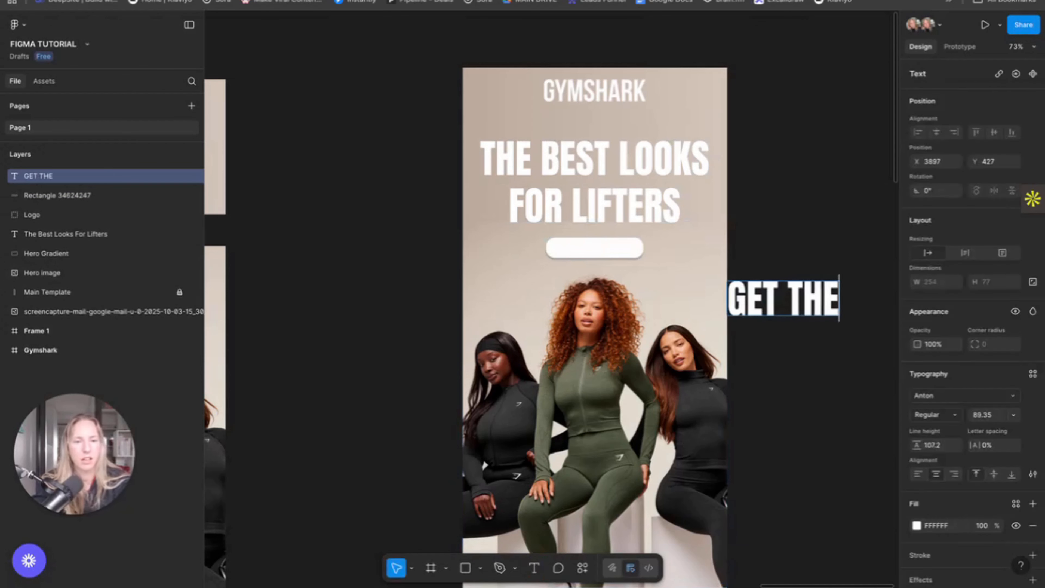
{"action": "type", "text": "M"}
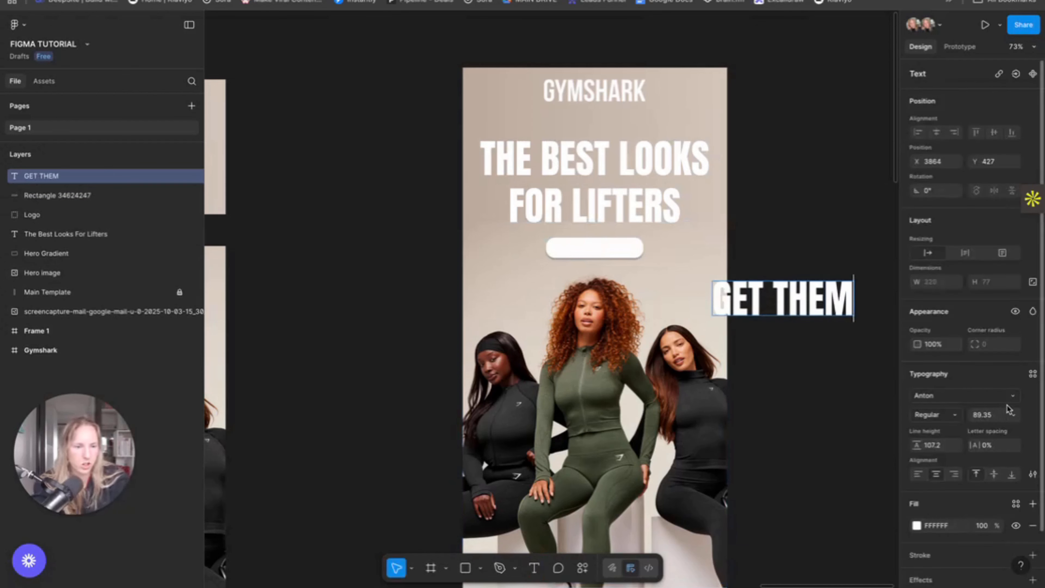
{"action": "left_click", "coordinate": [1013, 415]}
{"action": "key", "text": "Escape"}
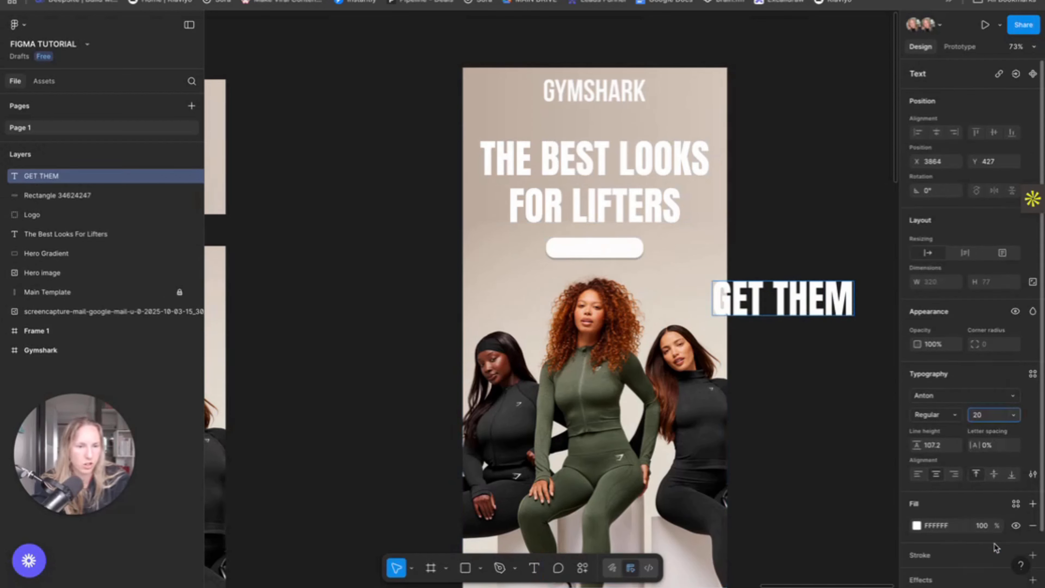
{"action": "left_click", "coordinate": [1013, 415]}
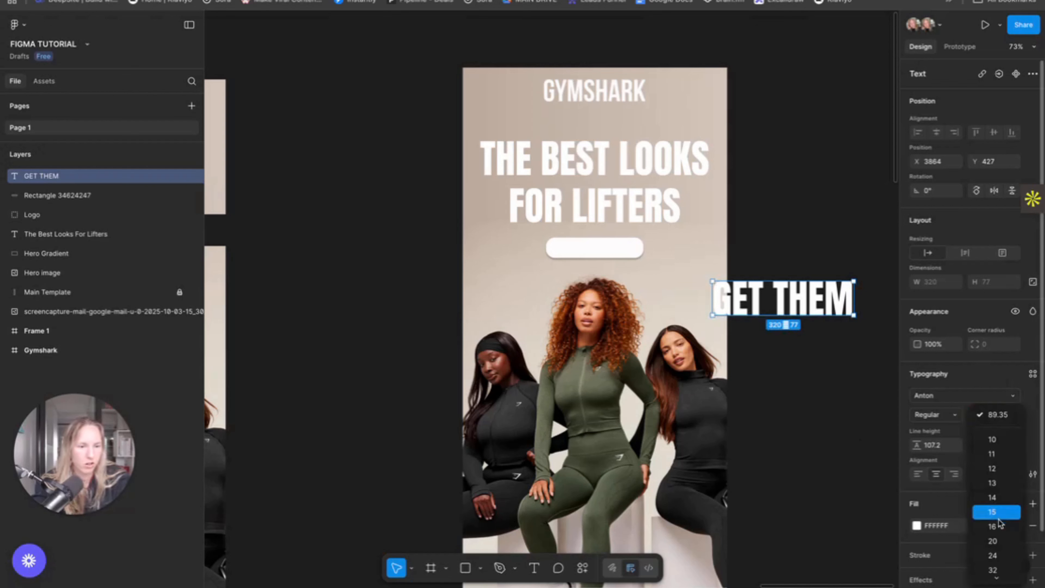
{"action": "left_click", "coordinate": [992, 541]}
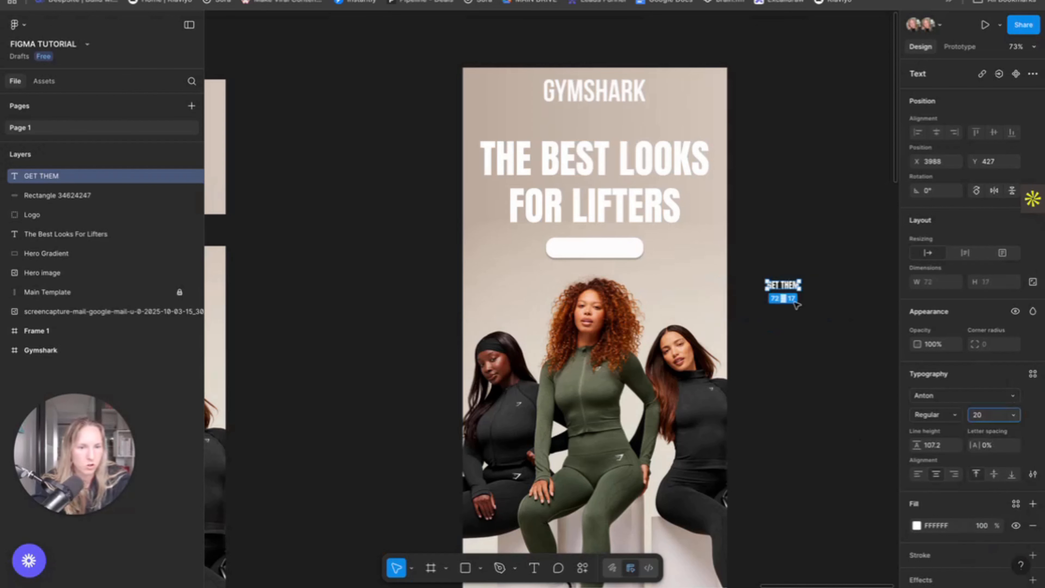
Change the "GET THEM" text's fill to black 000000 and move it onto the white button
{"action": "left_click", "coordinate": [916, 525]}
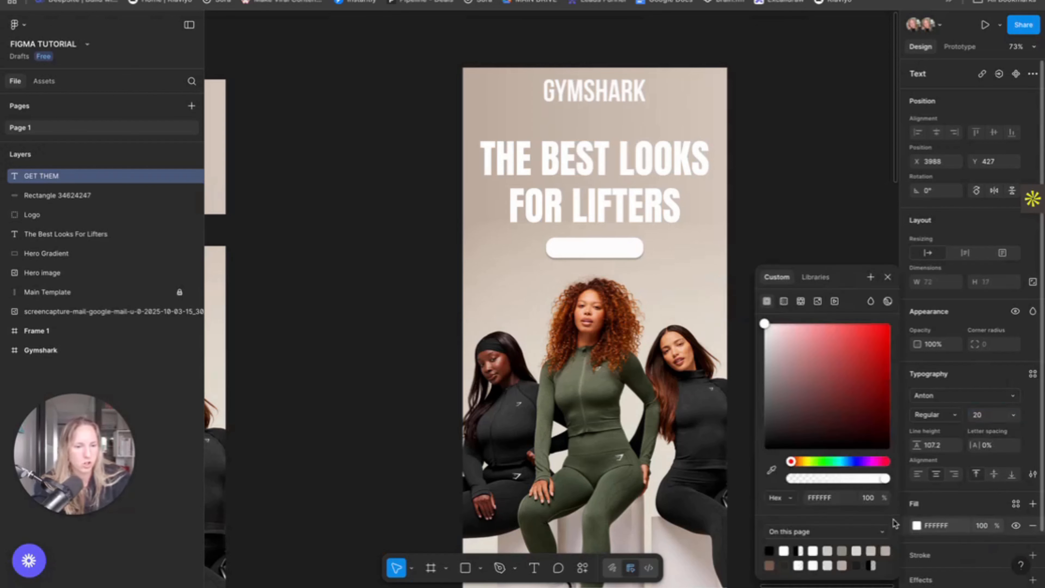
{"action": "left_click", "coordinate": [768, 550]}
{"action": "left_click", "coordinate": [837, 205]}
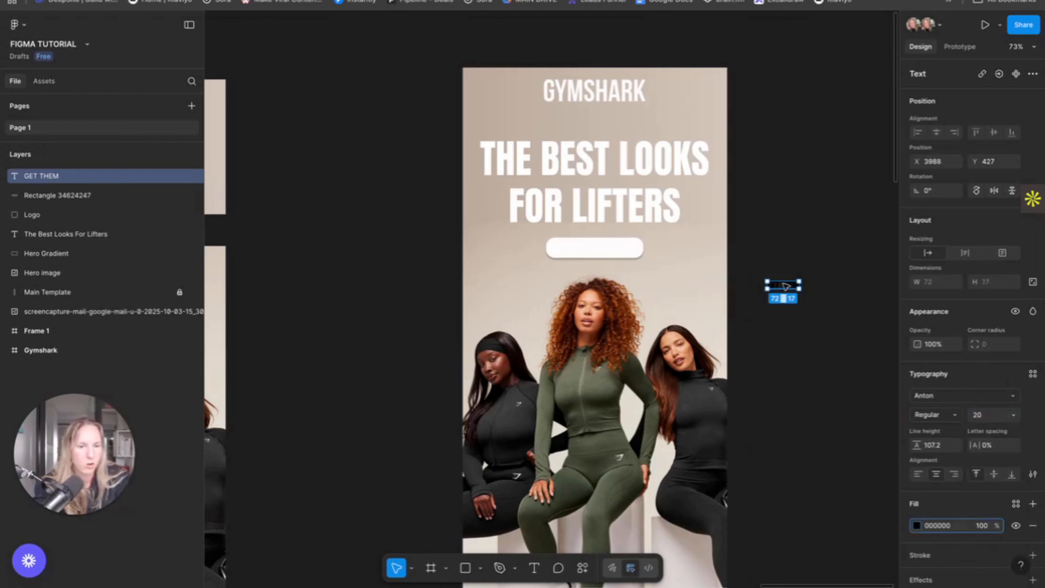
{"action": "left_click_drag", "start_coordinate": [785, 285], "coordinate": [598, 250]}
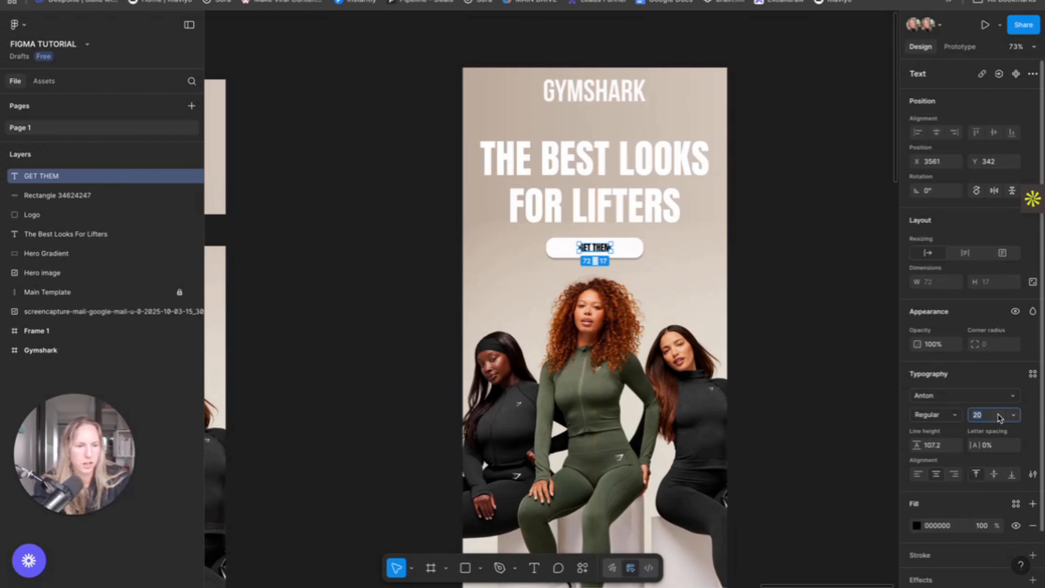
Enlarge the "GET THEM" text to size 32 and centre it on the button both ways
{"action": "left_click", "coordinate": [1011, 414]}
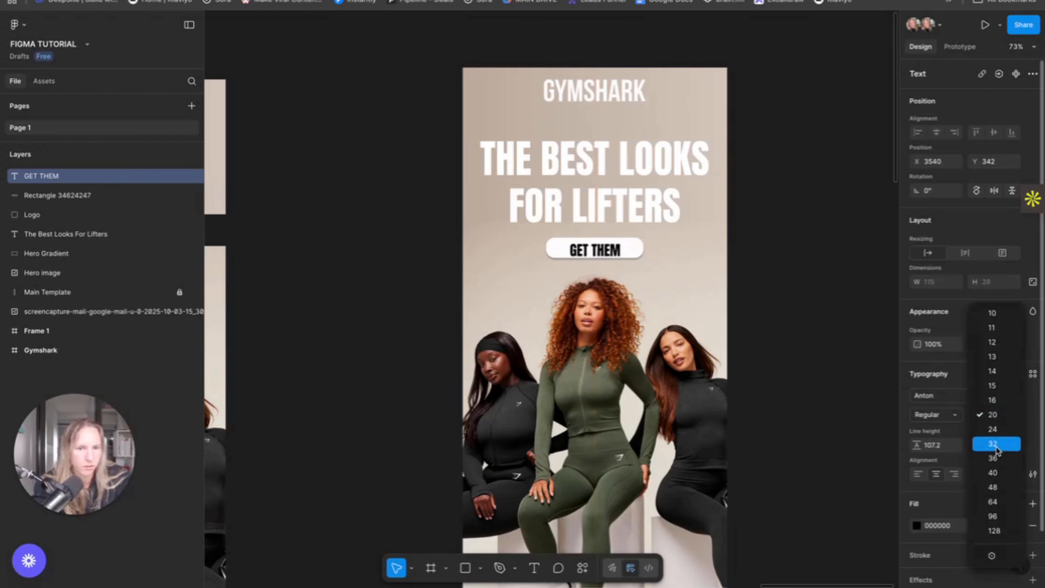
{"action": "left_click", "coordinate": [993, 444]}
{"action": "left_click_drag", "start_coordinate": [597, 252], "coordinate": [594, 251]}
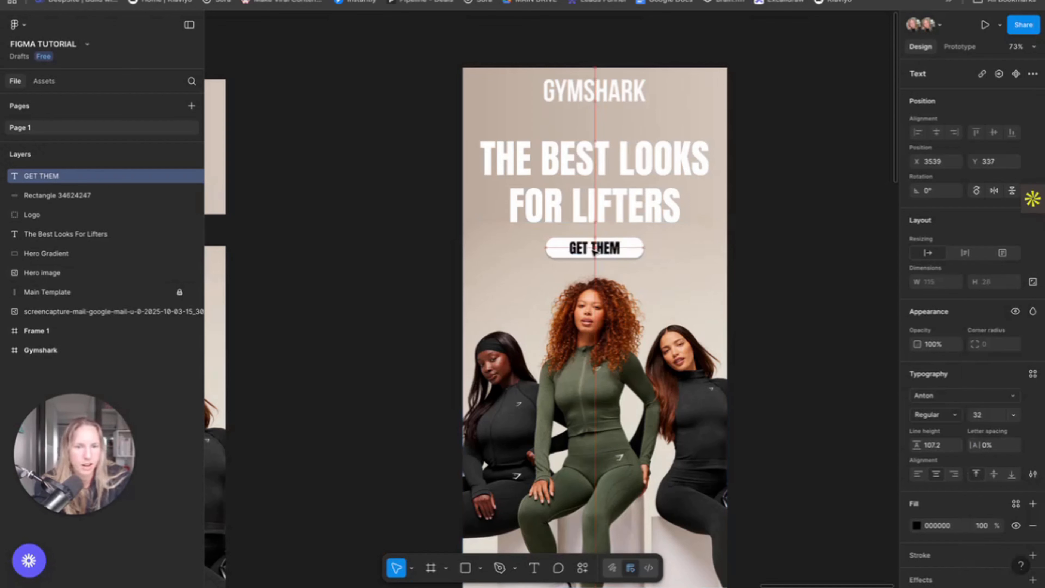
{"action": "left_click", "coordinate": [785, 245]}
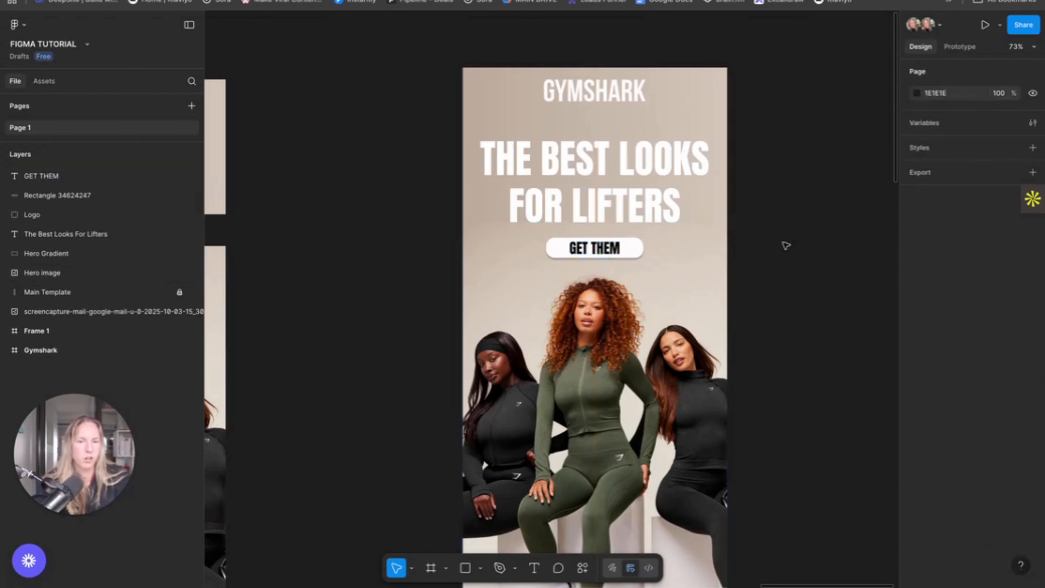
Rename the button rectangle's layer to "Button" and the "GET THEM" layer to "Button text"
{"action": "scroll", "coordinate": [784, 265], "scroll_direction": "down", "scroll_amount": 2}
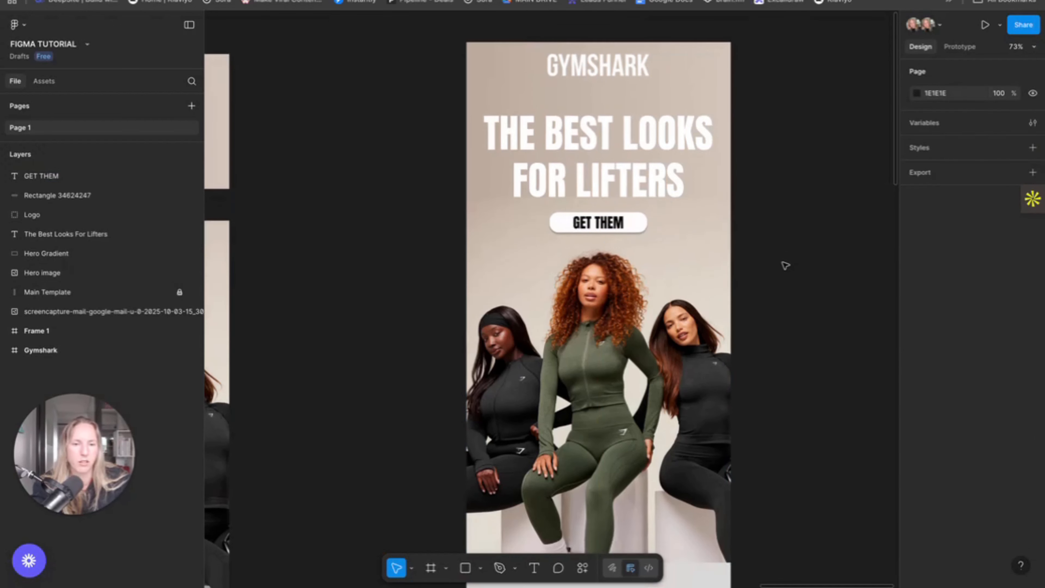
{"action": "scroll", "coordinate": [785, 265], "scroll_direction": "down", "scroll_amount": 3, "text": "ctrl"}
{"action": "scroll", "coordinate": [785, 263], "scroll_direction": "down", "scroll_amount": 1}
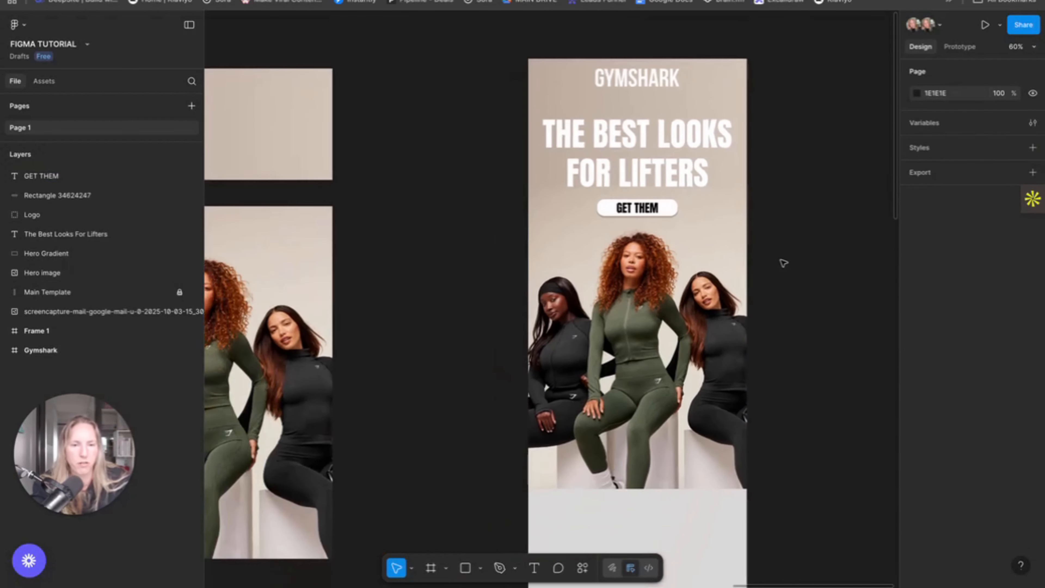
{"action": "scroll", "coordinate": [610, 120], "scroll_direction": "right", "scroll_amount": 2}
{"action": "scroll", "coordinate": [609, 119], "scroll_direction": "up", "scroll_amount": 1}
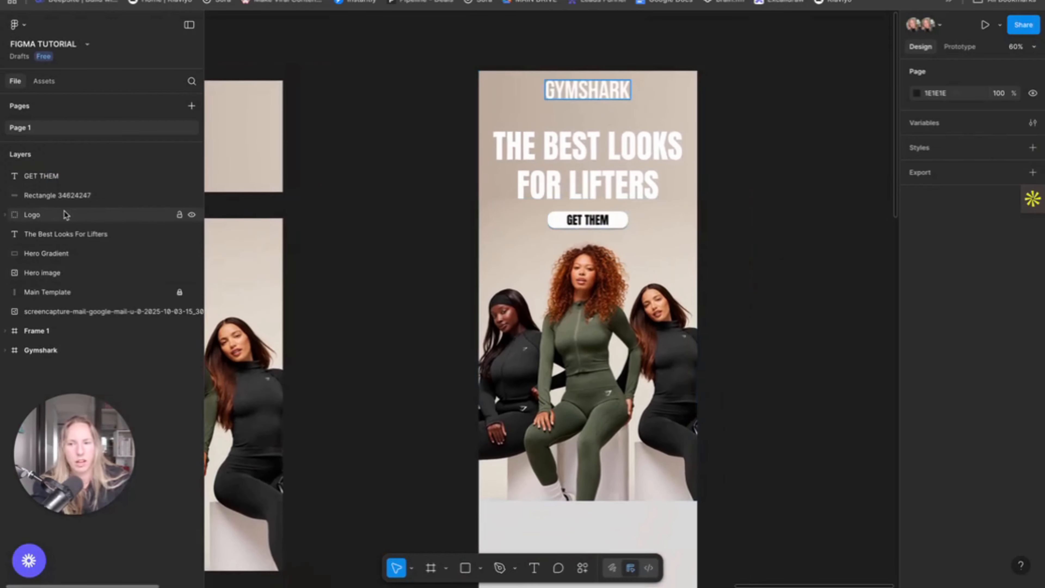
{"action": "double_click", "coordinate": [54, 195]}
{"action": "type", "text": "Button"}
{"action": "key", "text": "Return"}
{"action": "double_click", "coordinate": [51, 177]}
{"action": "type", "text": "B"}
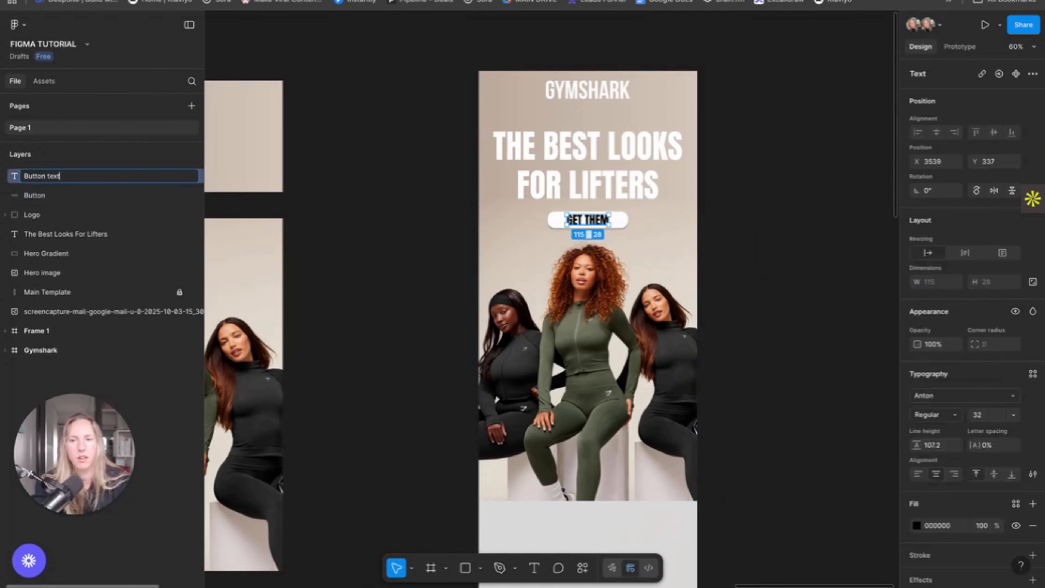
{"action": "type", "text": "utton text"}
{"action": "key", "text": "Return"}
{"action": "left_click", "coordinate": [845, 262]}
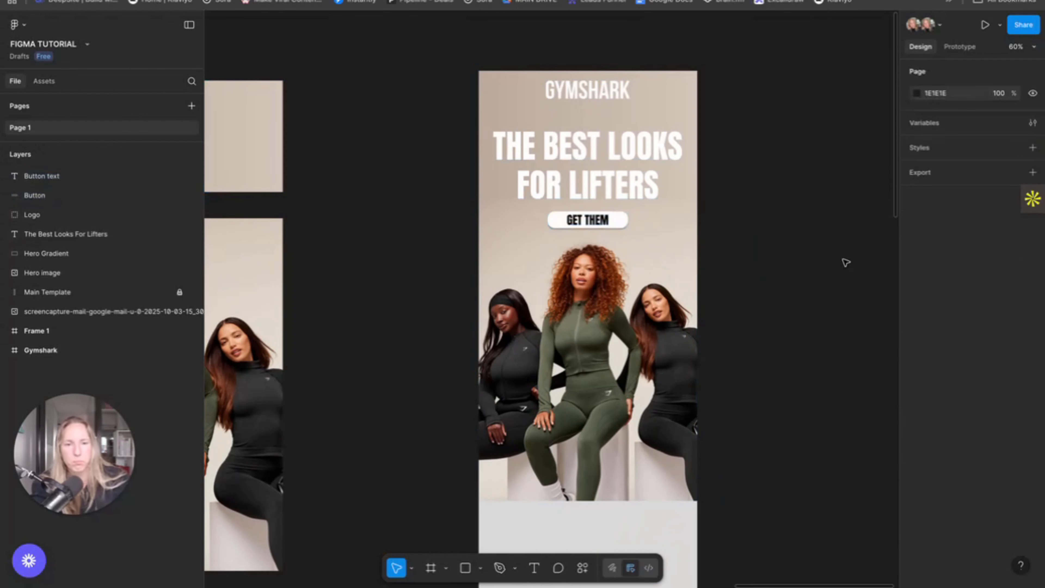
Group all six hero layers, from the button text down to the hero image, into one group
{"action": "left_click", "coordinate": [564, 90]}
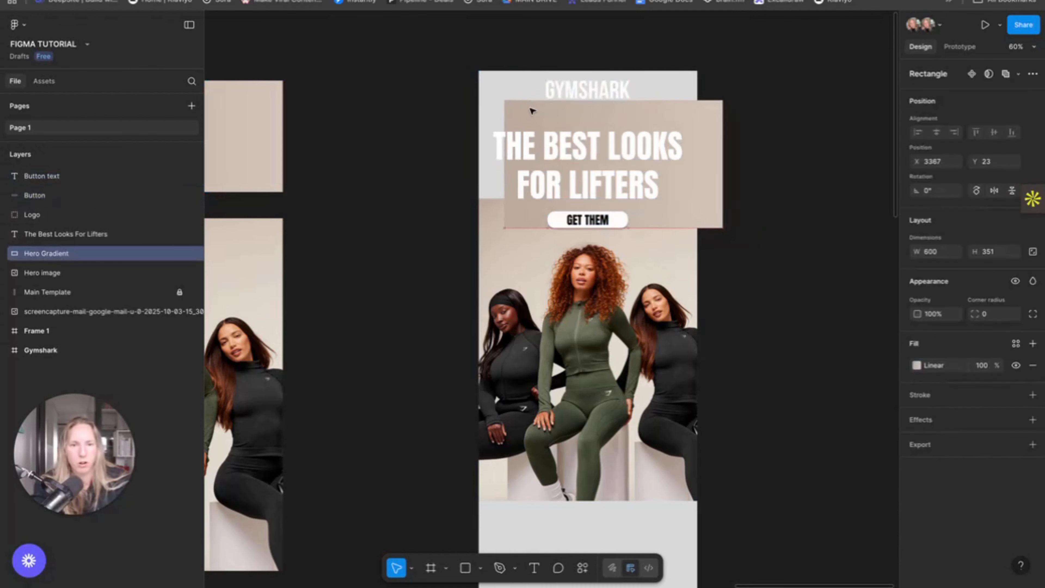
{"action": "left_click", "coordinate": [783, 214]}
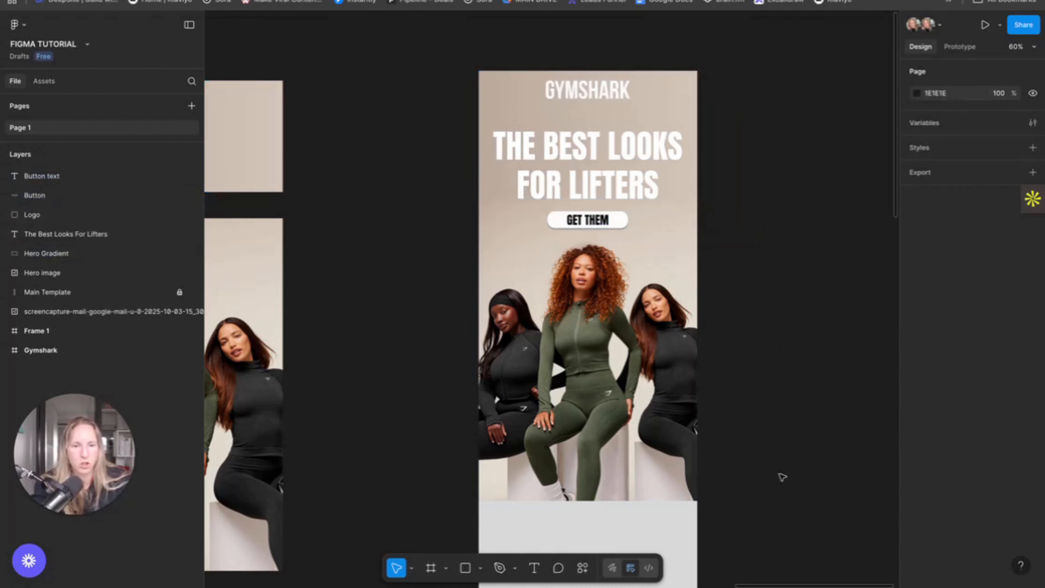
{"action": "left_click_drag", "start_coordinate": [781, 476], "coordinate": [446, 62]}
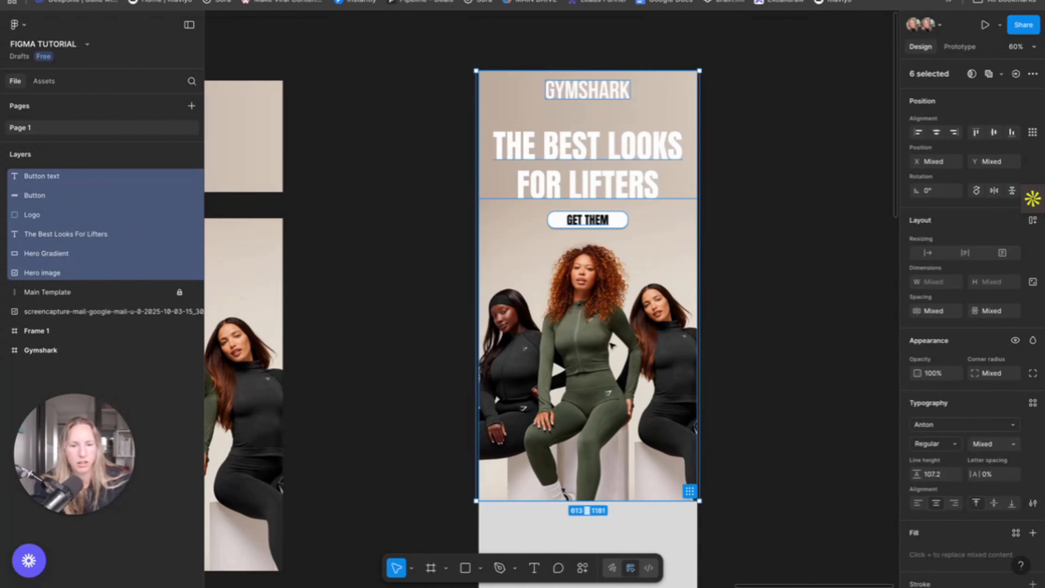
{"action": "right_click", "coordinate": [594, 339]}
{"action": "left_click", "coordinate": [633, 290]}
{"action": "key", "text": "Escape"}
Draw a rectangle about 548 by 272 overlapping the hero image's lower edge, with narrow margins on both sides of the template
{"action": "scroll", "coordinate": [699, 319], "scroll_direction": "down", "scroll_amount": 1}
{"action": "scroll", "coordinate": [699, 319], "scroll_direction": "down", "scroll_amount": 2}
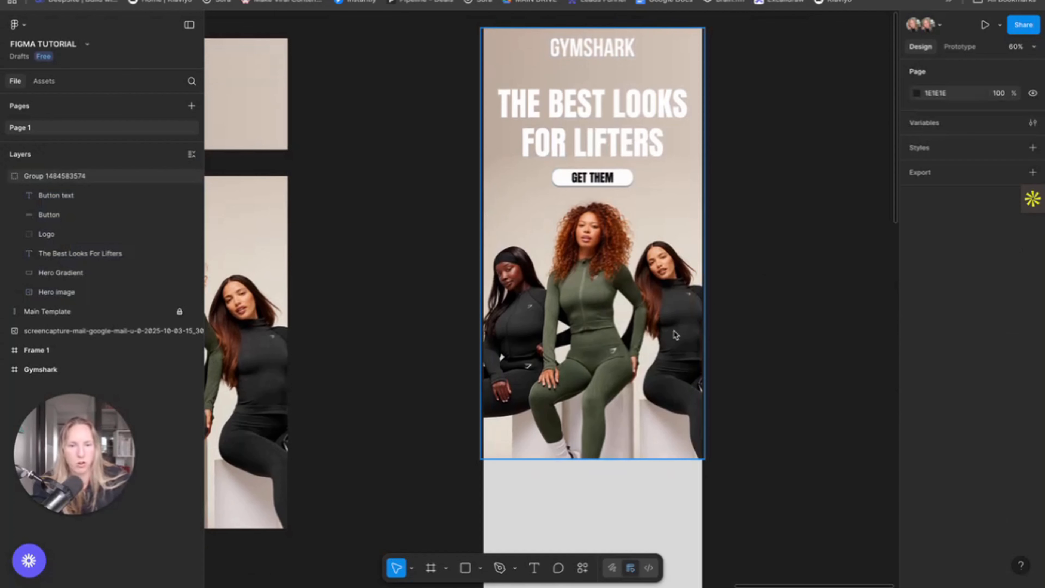
{"action": "scroll", "coordinate": [767, 339], "scroll_direction": "down", "scroll_amount": 10}
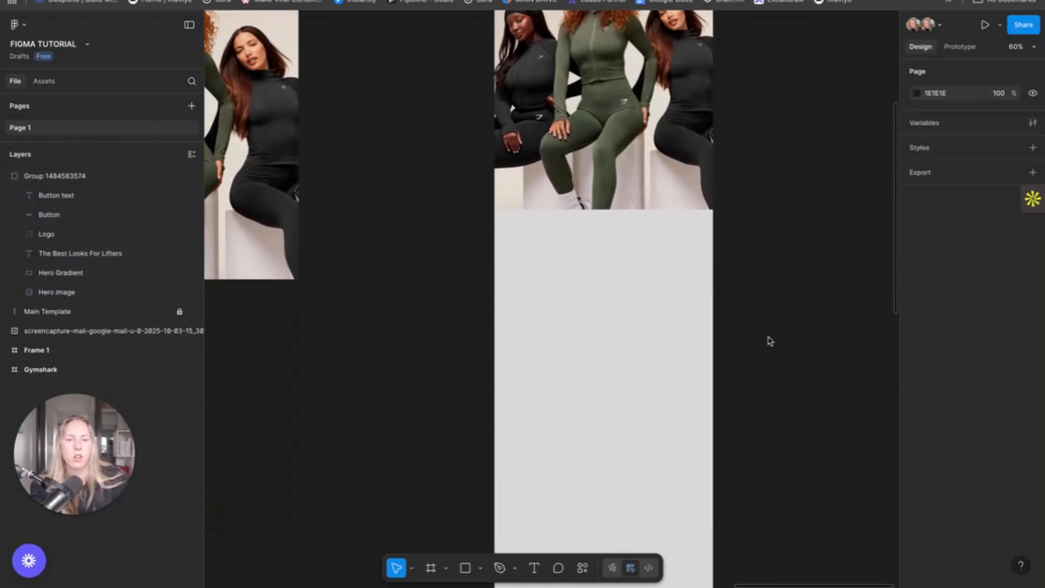
{"action": "scroll", "coordinate": [770, 341], "scroll_direction": "up", "scroll_amount": 1}
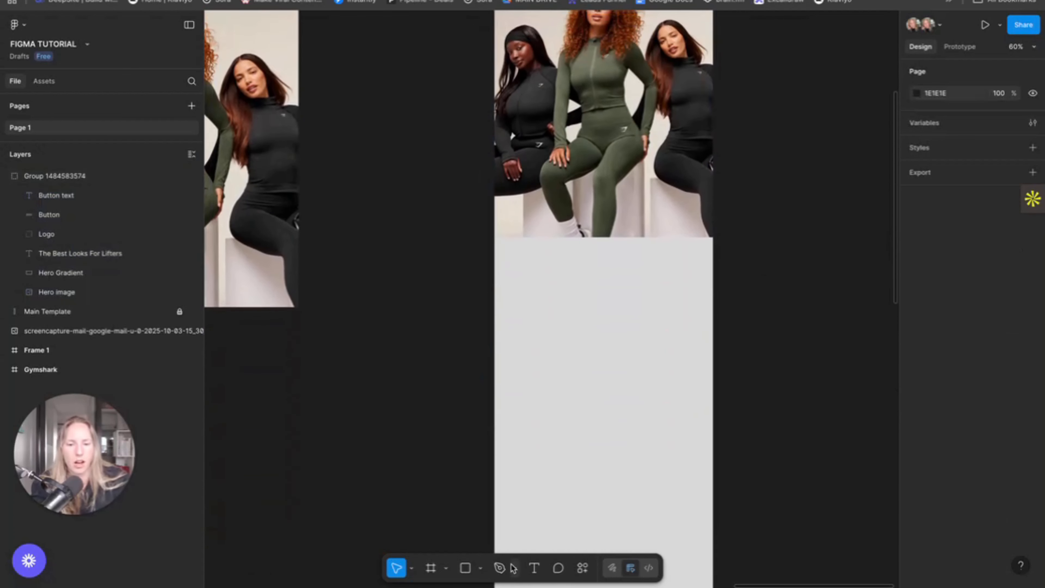
{"action": "left_click", "coordinate": [465, 567]}
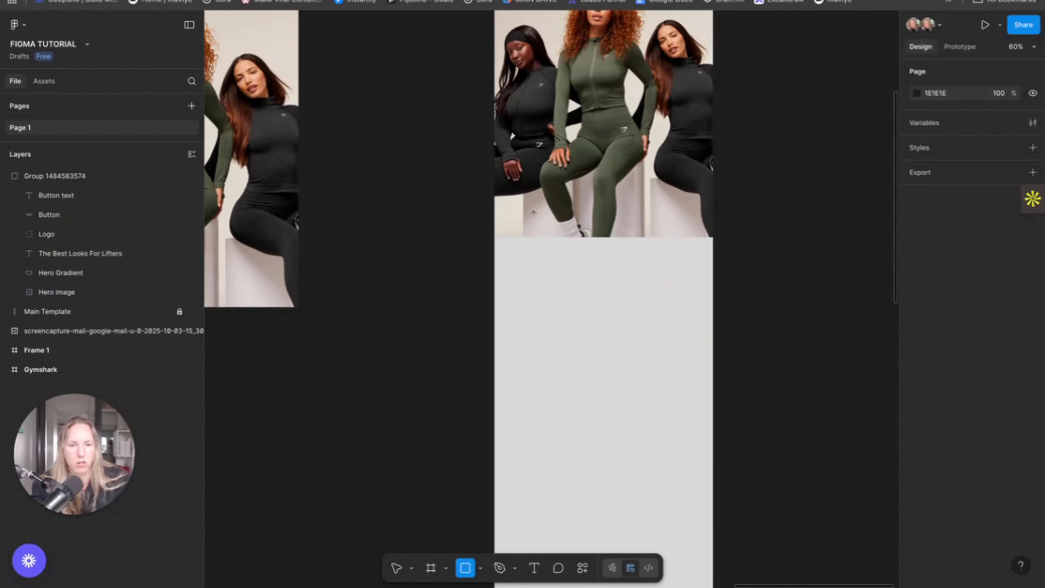
{"action": "left_click_drag", "start_coordinate": [531, 207], "coordinate": [703, 306]}
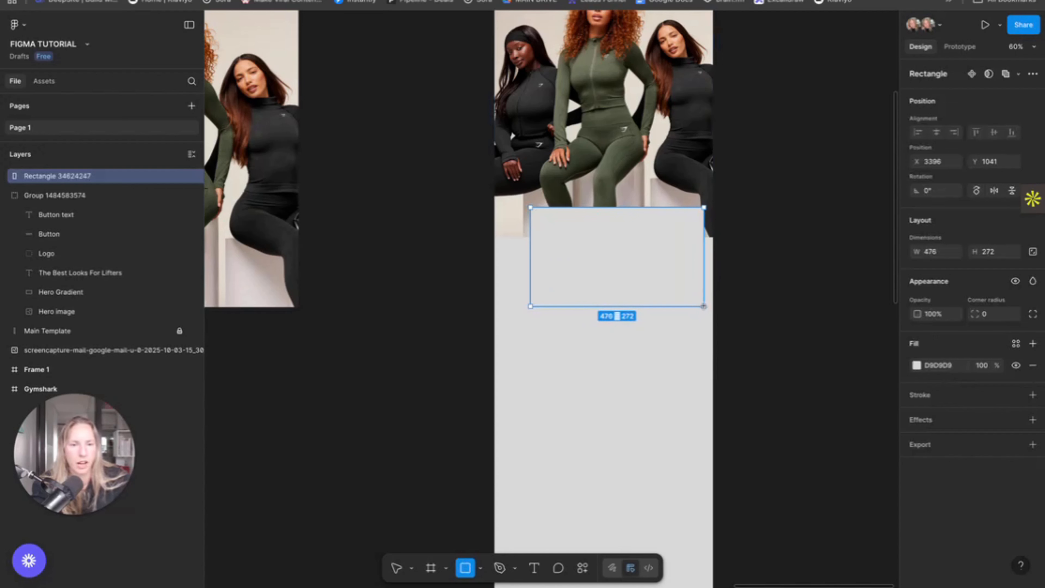
{"action": "left_click_drag", "start_coordinate": [530, 251], "coordinate": [504, 250]}
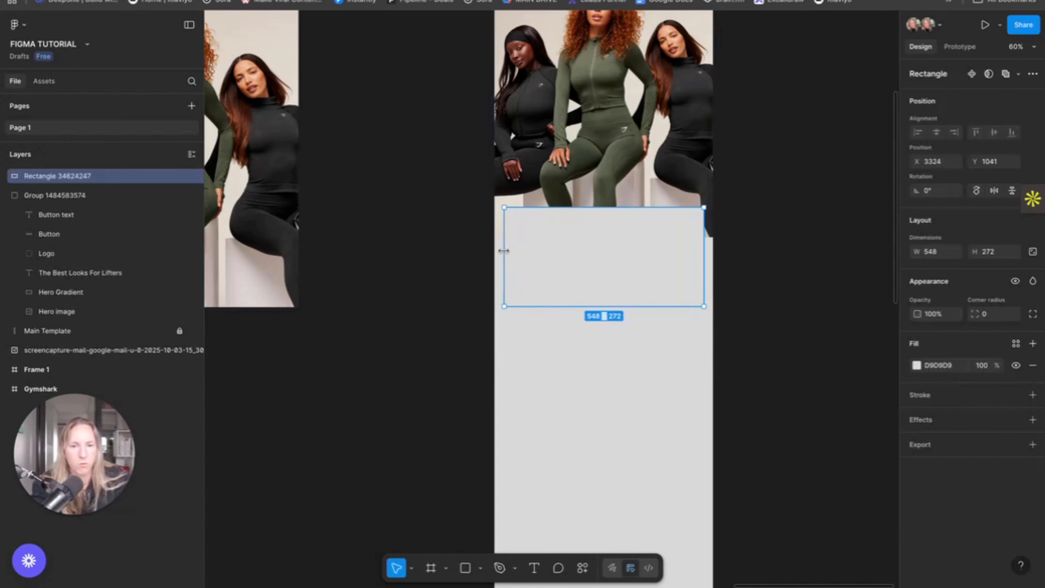
Change the new rectangle's fill to the light beige already used on this page
{"action": "left_click", "coordinate": [916, 365]}
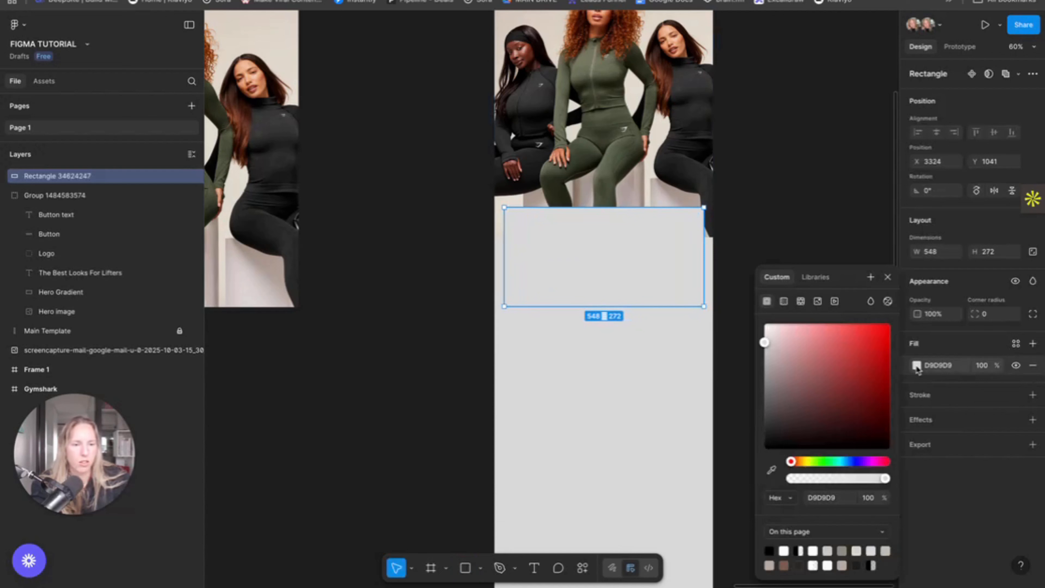
{"action": "left_click", "coordinate": [828, 550]}
{"action": "left_click", "coordinate": [798, 203]}
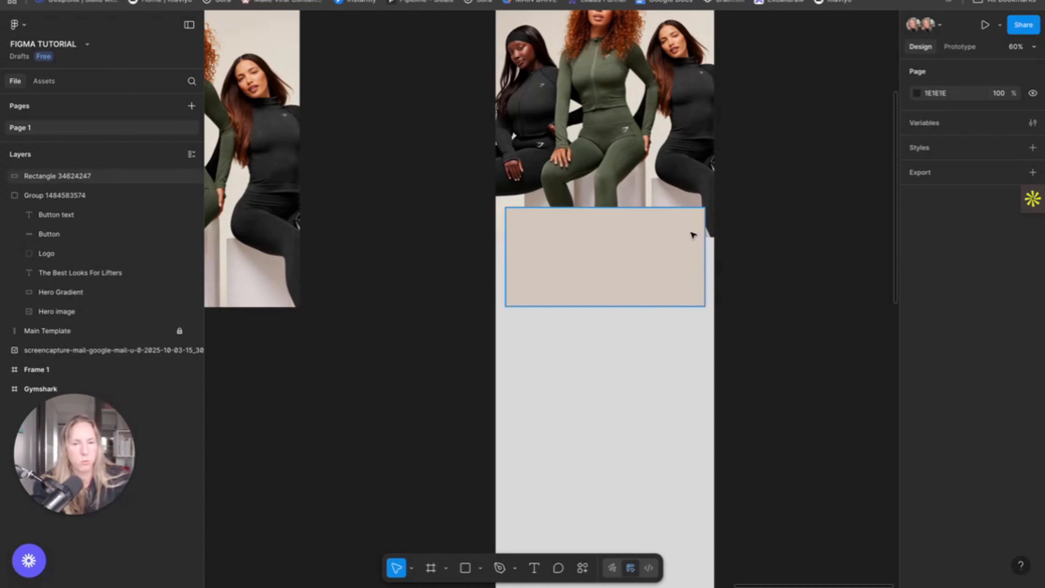
Add the heading "All The Neutral Shades You Need" at size 24, centred near the beige box's upper edge
{"action": "left_click", "coordinate": [634, 233]}
{"action": "type", "text": "All The Neutral Shades You Need"}
{"action": "left_click_drag", "start_coordinate": [583, 293], "coordinate": [641, 217]}
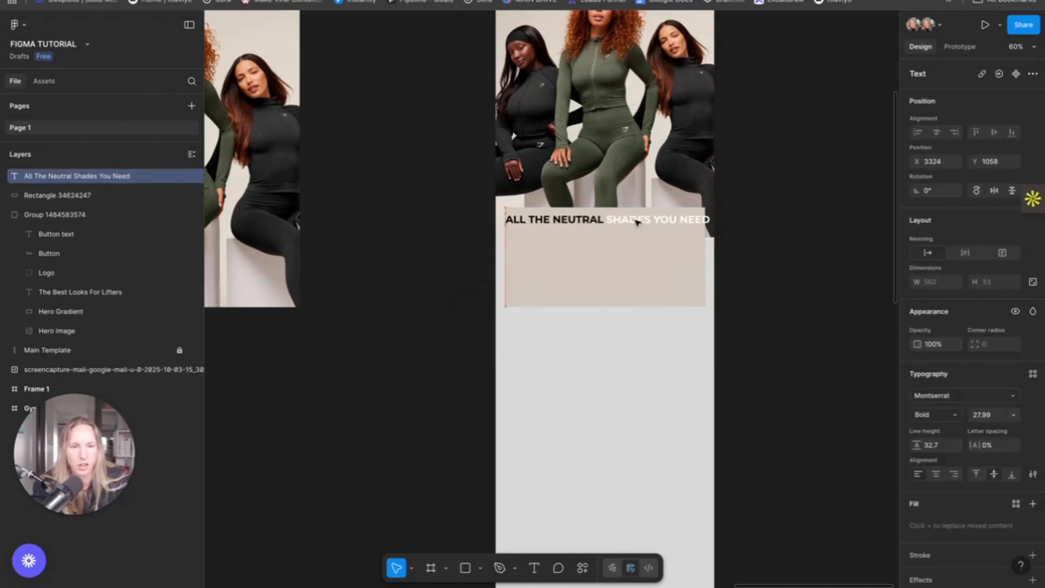
{"action": "left_click", "coordinate": [1003, 418]}
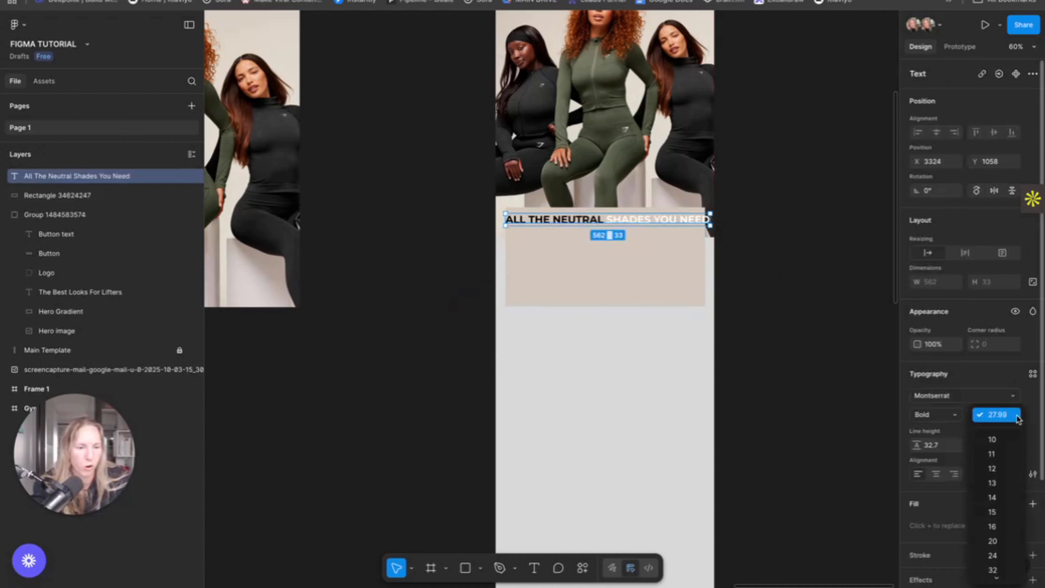
{"action": "left_click", "coordinate": [999, 555]}
{"action": "left_click_drag", "start_coordinate": [595, 219], "coordinate": [606, 221]}
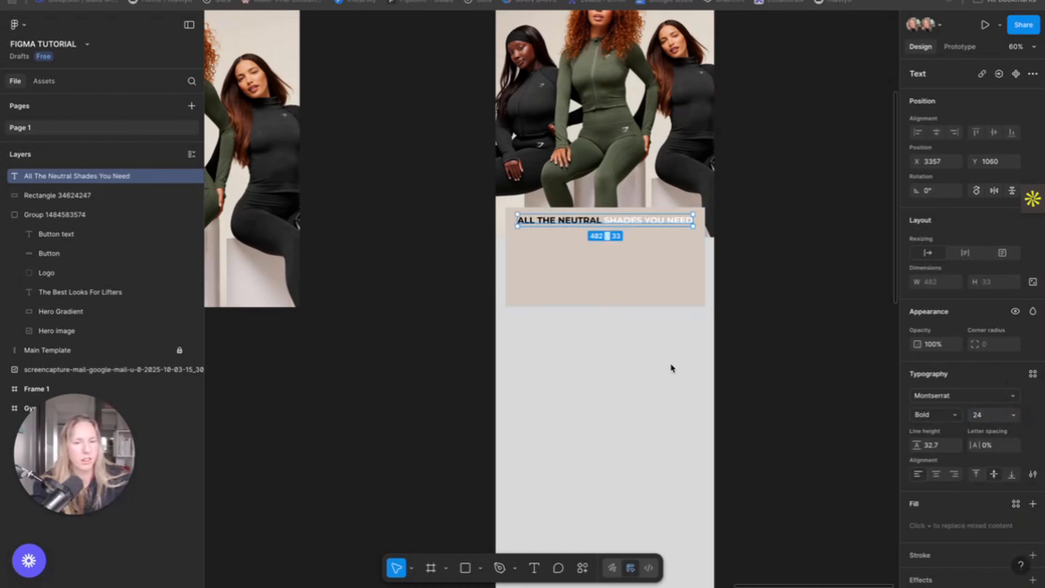
Add the body copy starting "Classic. Understated. Powerful. We love a colourful gym fit" and centre it below the heading in the beige box
{"action": "type", "text": "Classic. Understated. Powerful. We love a colourful gym fit, but when you just want to focus on getting the job done, these simple neutral shades are the one."}
{"action": "left_click_drag", "start_coordinate": [600, 315], "coordinate": [642, 273]}
{"action": "left_click", "coordinate": [795, 266]}
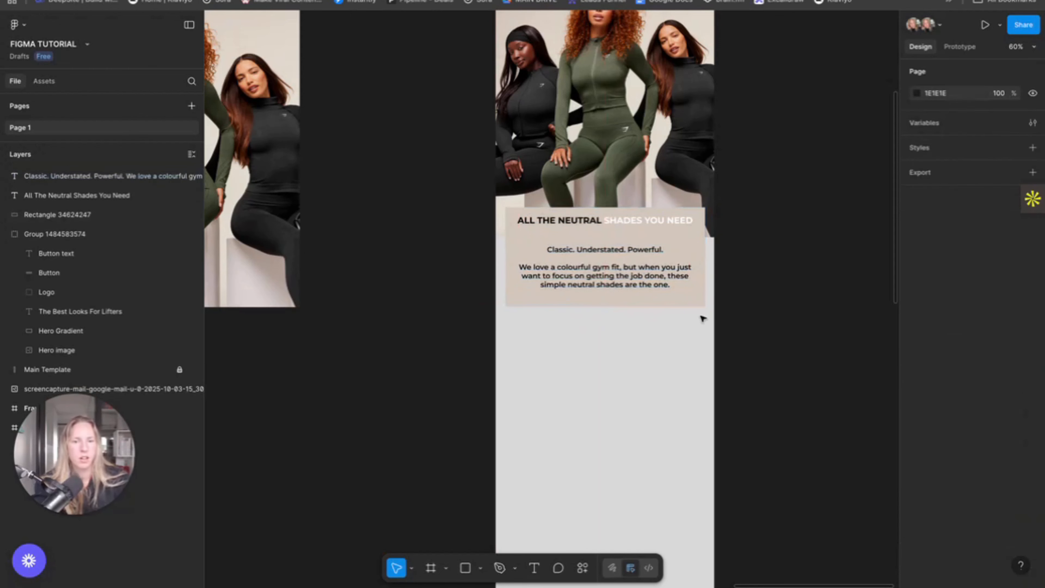
Move the body copy up closer to the heading and shorten the beige box to 548 by 234
{"action": "scroll", "coordinate": [703, 318], "scroll_direction": "up", "scroll_amount": 3}
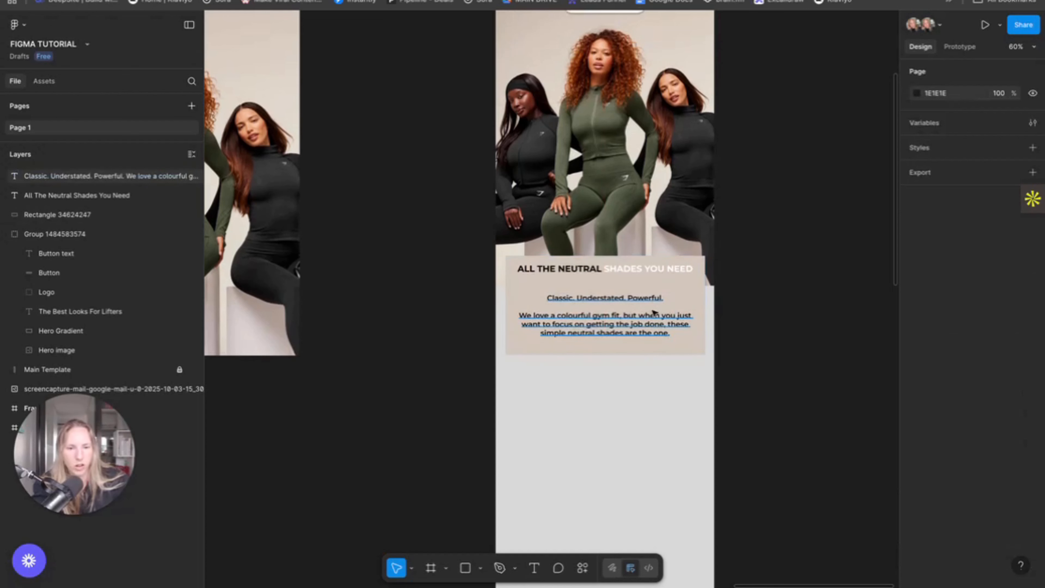
{"action": "left_click_drag", "start_coordinate": [644, 310], "coordinate": [643, 302]}
{"action": "left_click", "coordinate": [641, 346]}
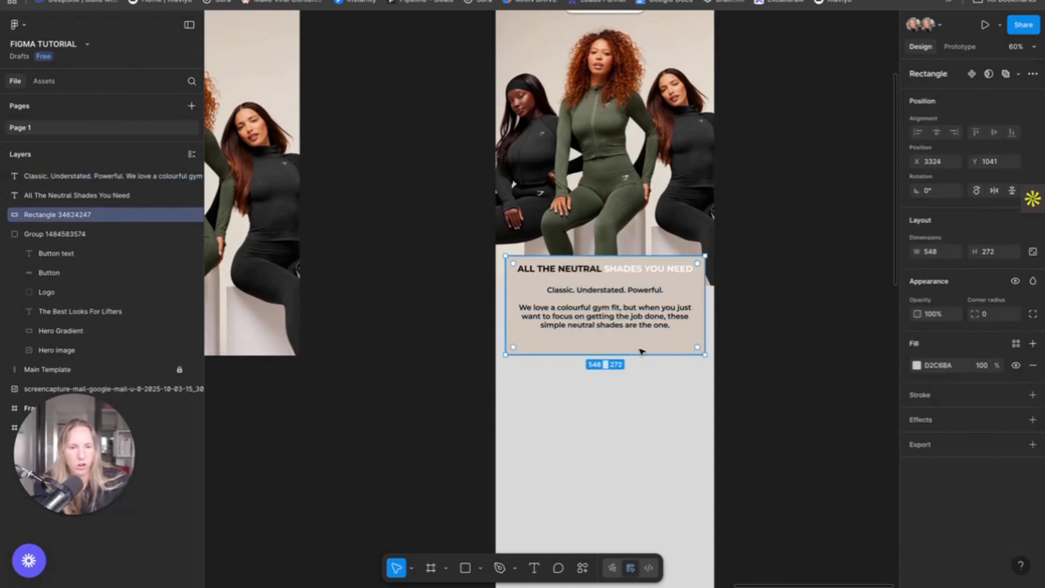
{"action": "left_click_drag", "start_coordinate": [641, 354], "coordinate": [639, 340]}
{"action": "left_click", "coordinate": [732, 321]}
Darken the beige text box's fill slightly to C7BBAE
{"action": "scroll", "coordinate": [722, 337], "scroll_direction": "up", "scroll_amount": 2}
{"action": "scroll", "coordinate": [721, 337], "scroll_direction": "right", "scroll_amount": 2}
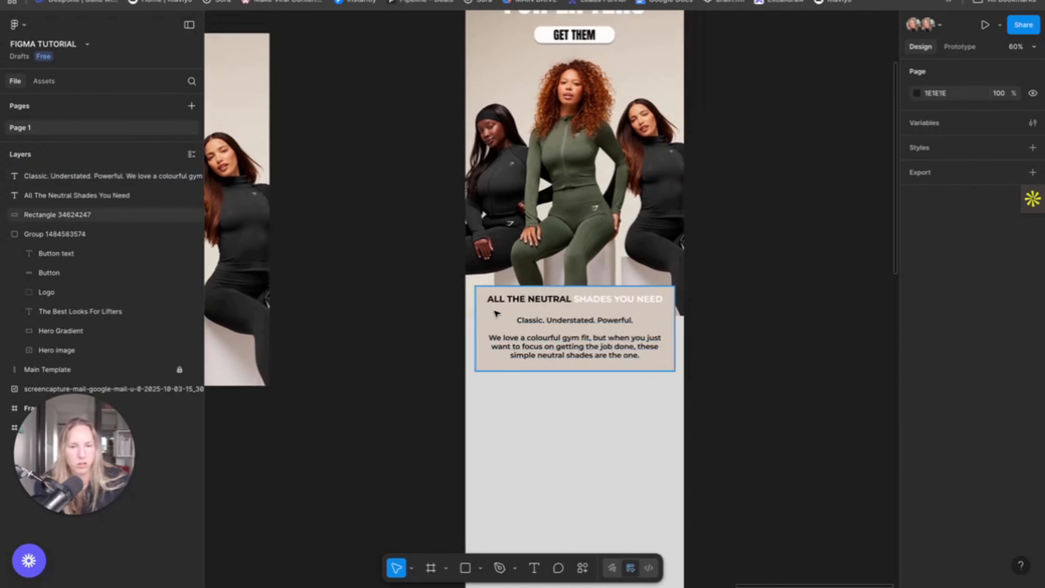
{"action": "left_click", "coordinate": [493, 318]}
{"action": "left_click", "coordinate": [916, 365]}
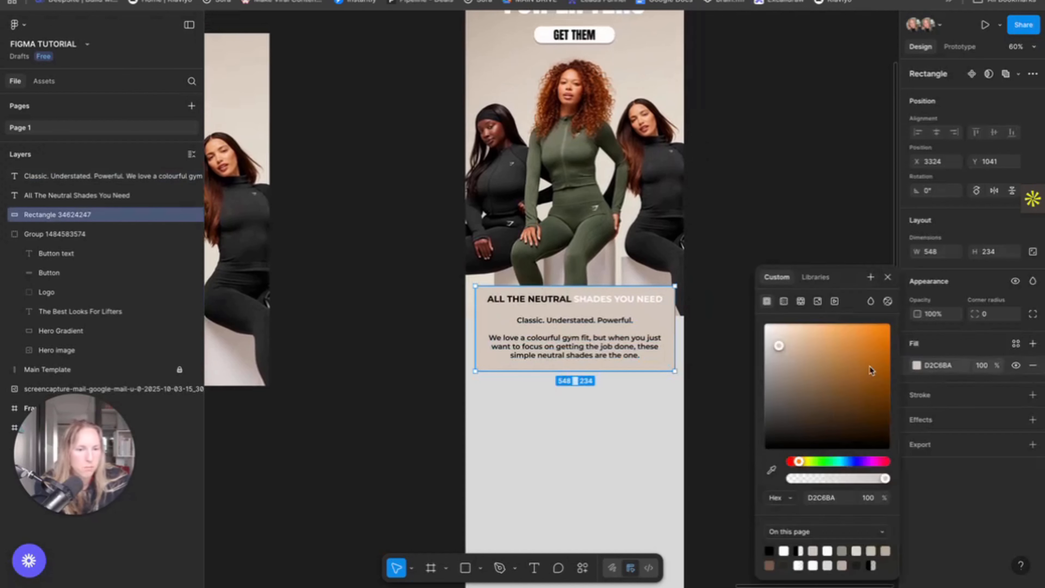
{"action": "left_click_drag", "start_coordinate": [780, 355], "coordinate": [781, 360]}
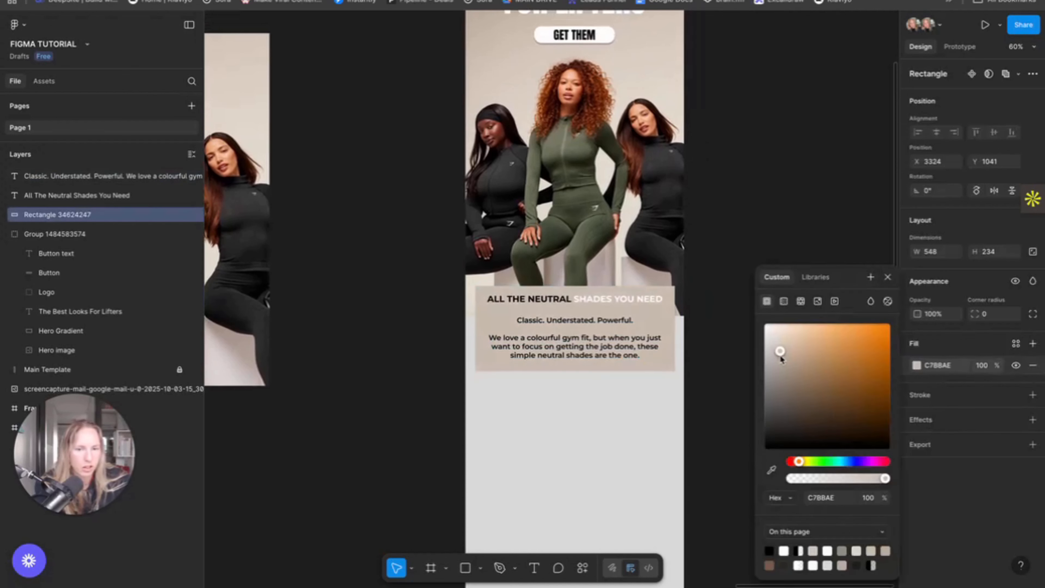
{"action": "left_click", "coordinate": [747, 195]}
Copy the two-photo gym group from the original email design and place it just below the beige text box in the template
{"action": "scroll", "coordinate": [744, 306], "scroll_direction": "down", "scroll_amount": 4}
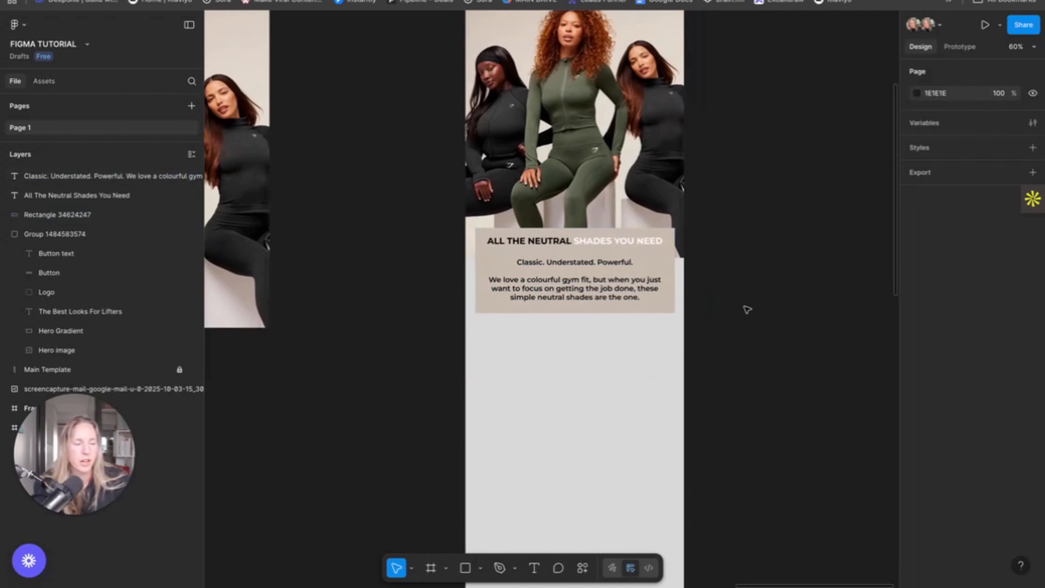
{"action": "scroll", "coordinate": [744, 306], "scroll_direction": "up", "scroll_amount": 3}
{"action": "scroll", "coordinate": [746, 310], "scroll_direction": "down", "scroll_amount": 2}
{"action": "scroll", "coordinate": [746, 309], "scroll_direction": "left", "scroll_amount": 1}
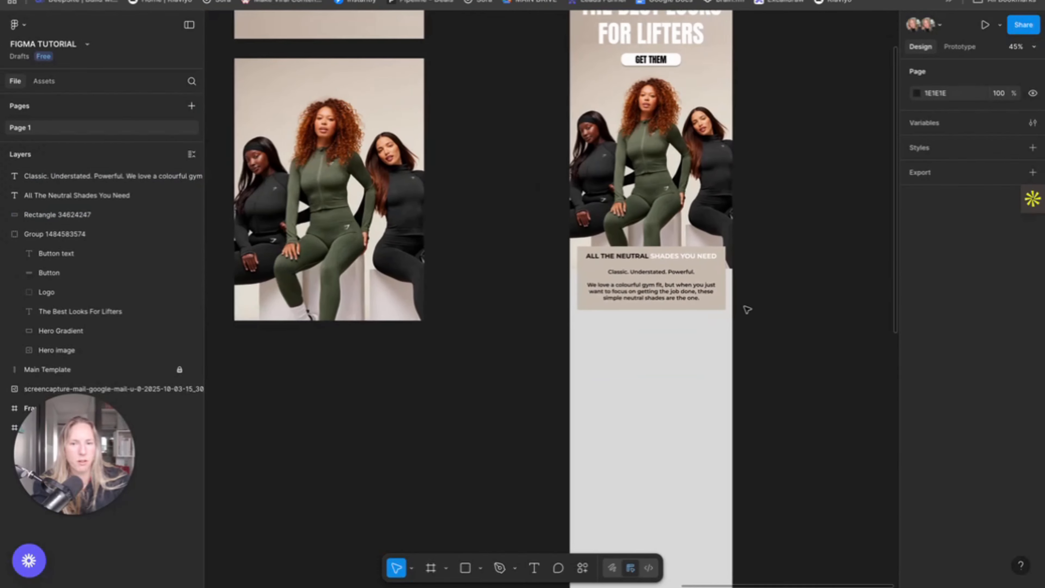
{"action": "scroll", "coordinate": [747, 309], "scroll_direction": "down", "scroll_amount": 2}
{"action": "left_click", "coordinate": [282, 283]}
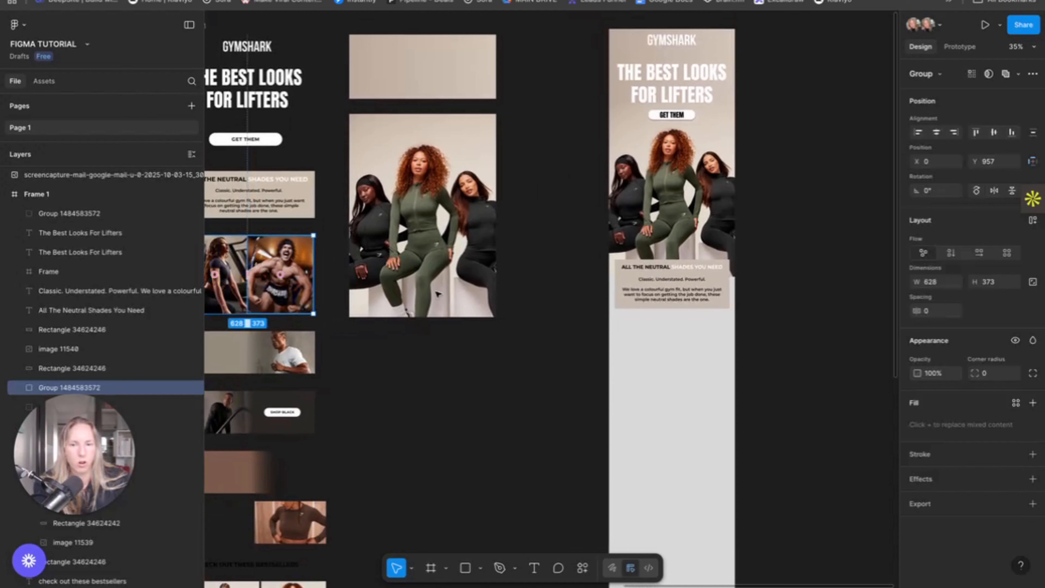
{"action": "left_click", "coordinate": [739, 323]}
{"action": "scroll", "coordinate": [672, 318], "scroll_direction": "up", "scroll_amount": 3}
{"action": "scroll", "coordinate": [674, 323], "scroll_direction": "right", "scroll_amount": 2}
{"action": "scroll", "coordinate": [674, 323], "scroll_direction": "down", "scroll_amount": 1}
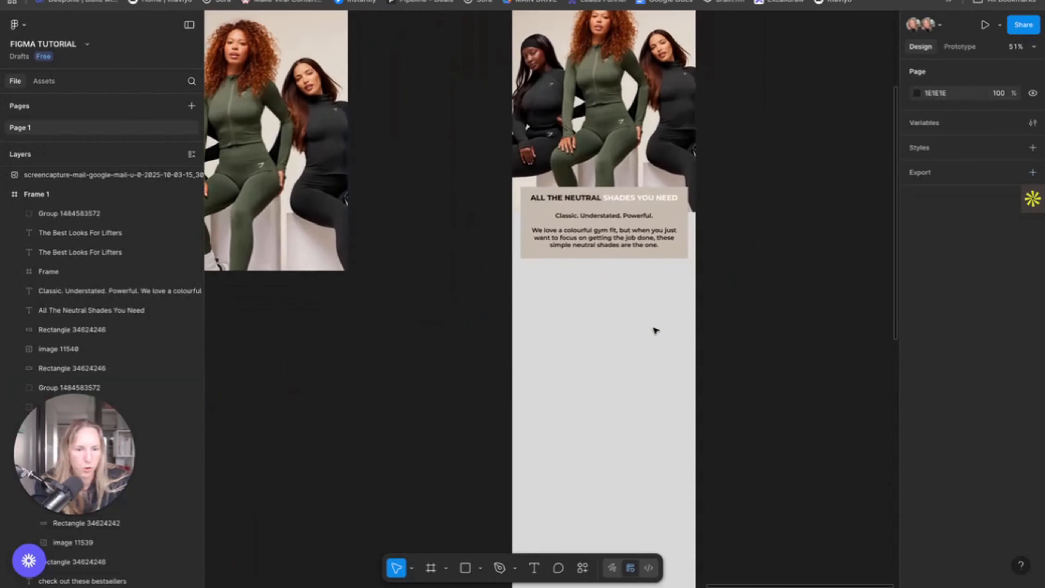
{"action": "key", "text": "super+v"}
{"action": "left_click_drag", "start_coordinate": [561, 304], "coordinate": [614, 334]}
Set the gym photo group's width to 600 and align it with the template's side edges
{"action": "left_click", "coordinate": [935, 283]}
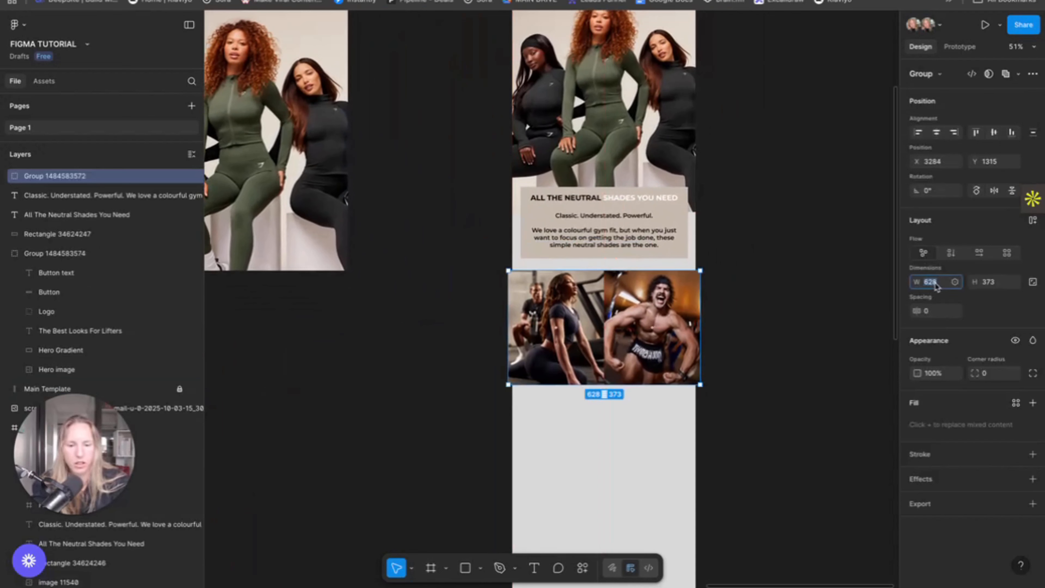
{"action": "type", "text": "600"}
{"action": "key", "text": "Return"}
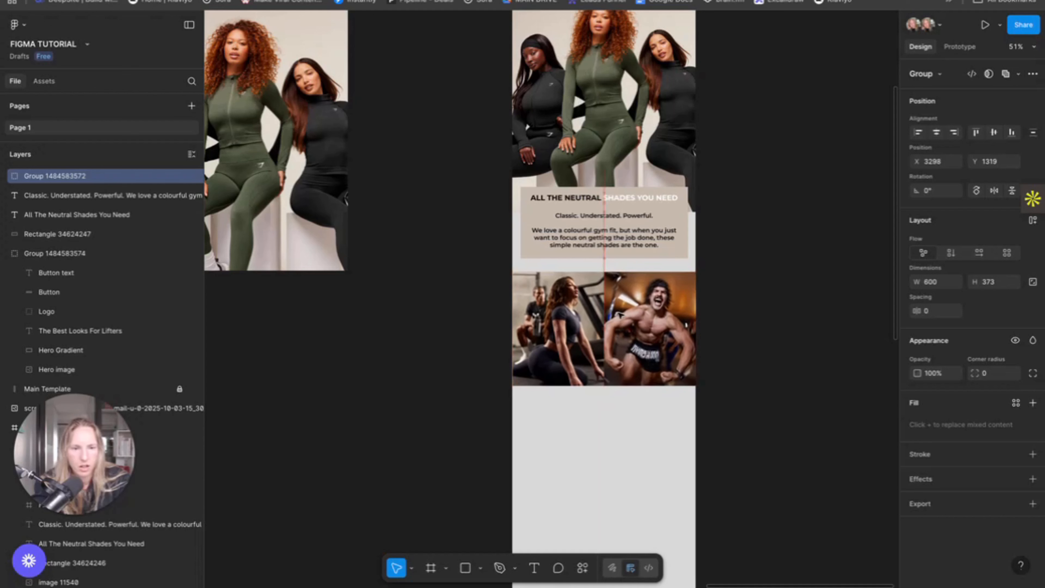
{"action": "left_click", "coordinate": [656, 418]}
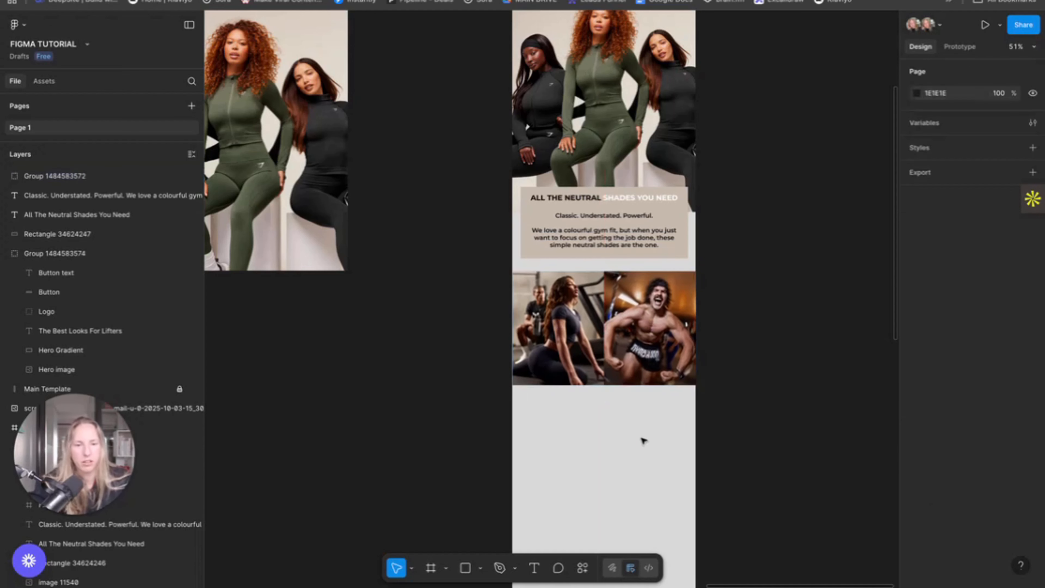
Recolour the Main Template background with the light beige sampled from the hero image beside the text box
{"action": "right_click", "coordinate": [586, 422]}
{"action": "key", "text": "Escape"}
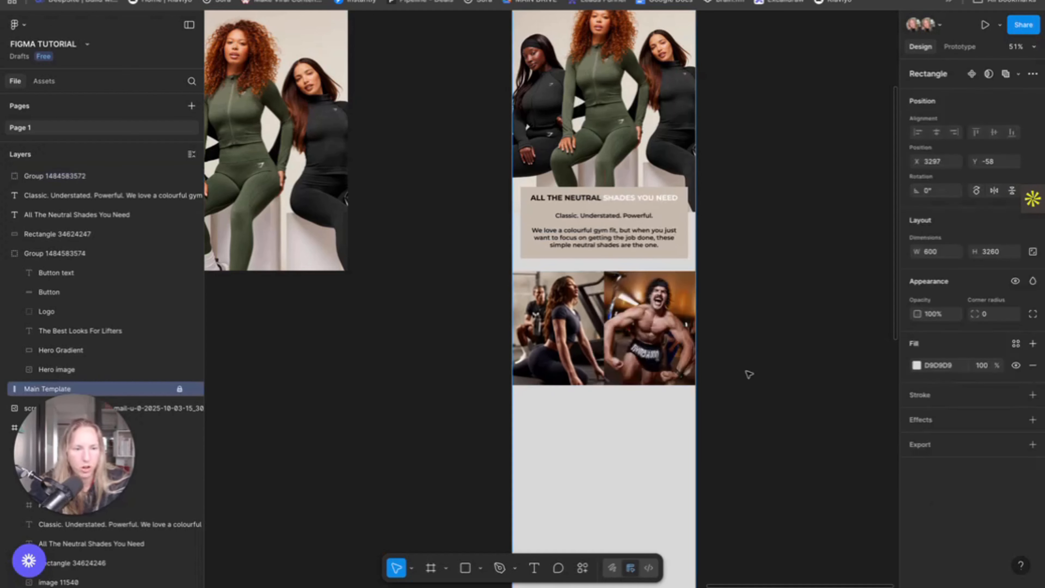
{"action": "scroll", "coordinate": [711, 268], "scroll_direction": "up", "scroll_amount": 6}
{"action": "scroll", "coordinate": [703, 275], "scroll_direction": "down", "scroll_amount": 6}
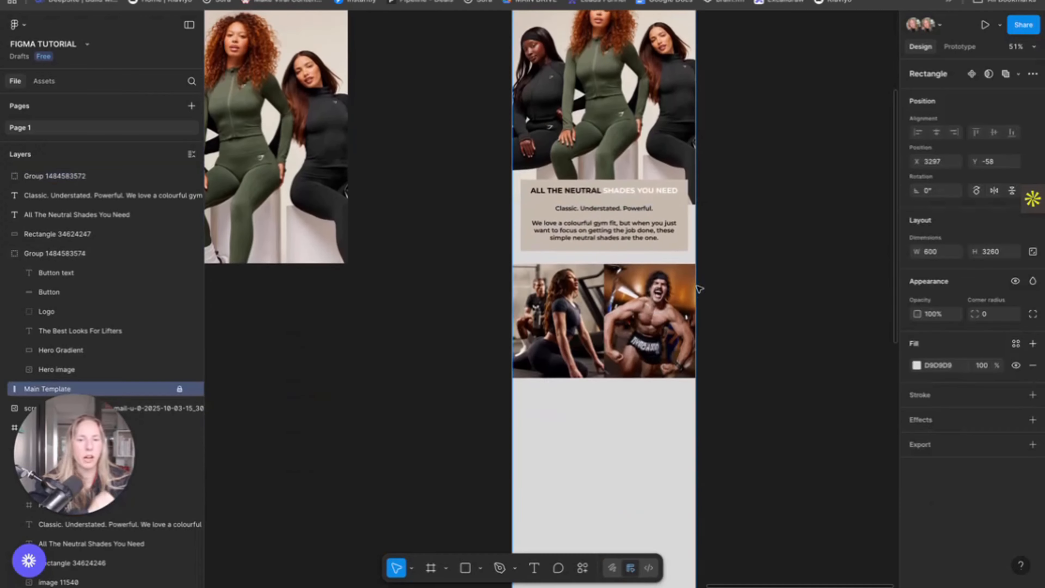
{"action": "scroll", "coordinate": [698, 288], "scroll_direction": "up", "scroll_amount": 1}
{"action": "scroll", "coordinate": [691, 286], "scroll_direction": "left", "scroll_amount": 1}
{"action": "scroll", "coordinate": [679, 284], "scroll_direction": "up", "scroll_amount": 8}
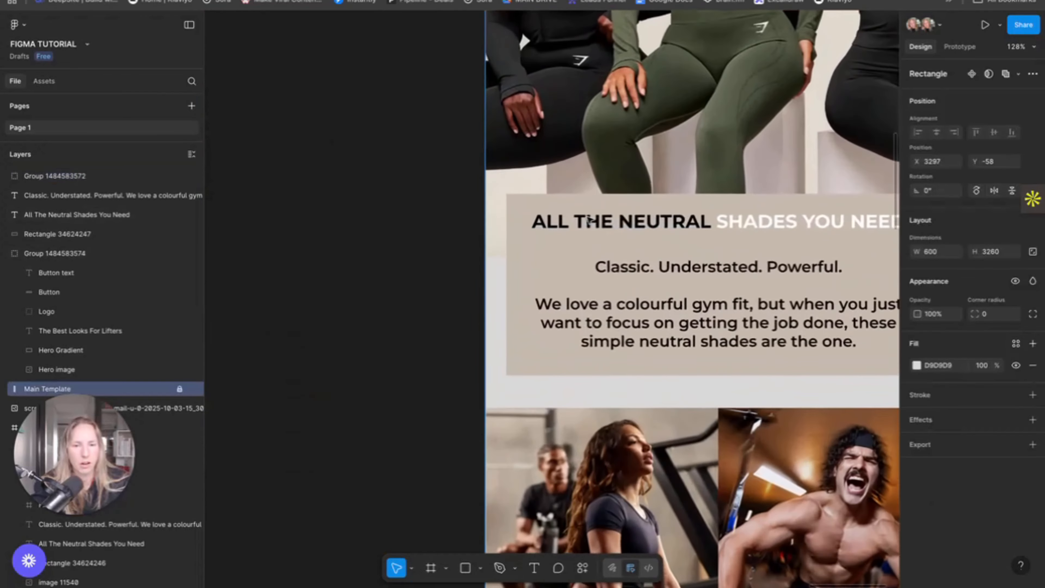
{"action": "scroll", "coordinate": [550, 289], "scroll_direction": "down", "scroll_amount": 4}
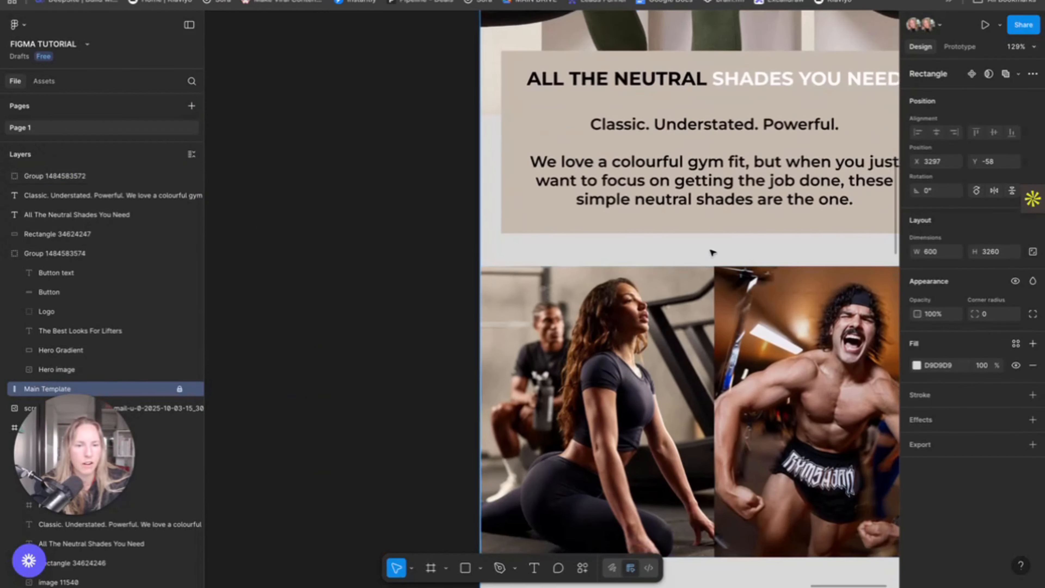
{"action": "scroll", "coordinate": [611, 267], "scroll_direction": "up", "scroll_amount": 3}
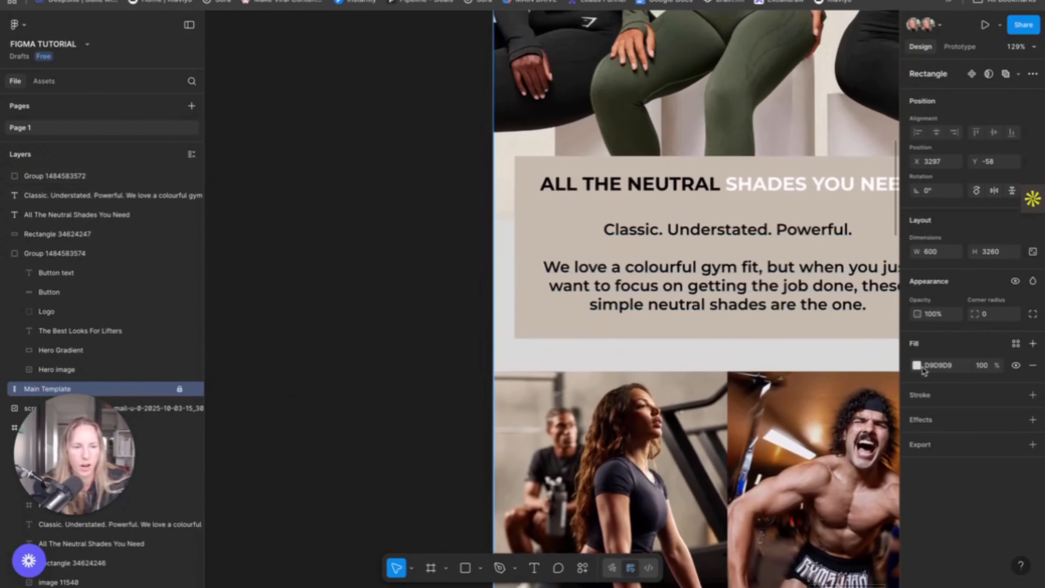
{"action": "left_click", "coordinate": [916, 365]}
{"action": "left_click", "coordinate": [772, 469]}
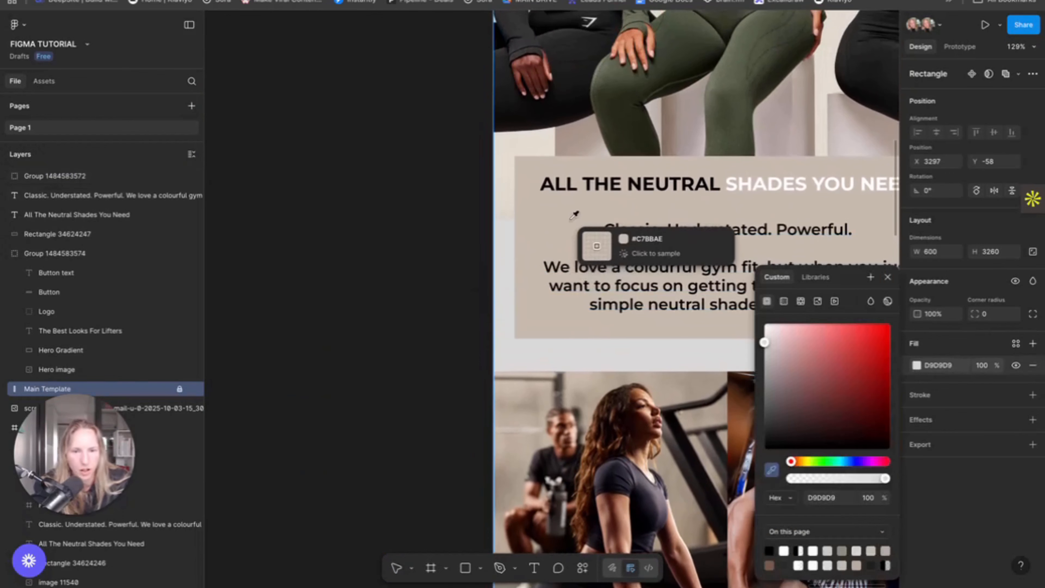
{"action": "left_click", "coordinate": [506, 214]}
{"action": "left_click", "coordinate": [402, 276]}
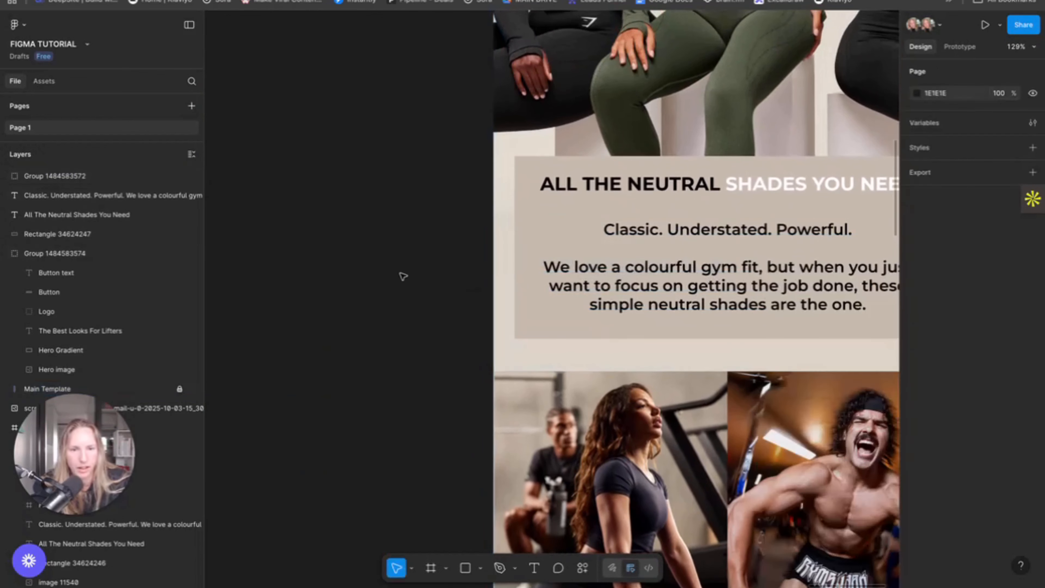
Examine how the new background colour fits with the hero image, text box and gym photos
{"action": "scroll", "coordinate": [387, 171], "scroll_direction": "right", "scroll_amount": 3}
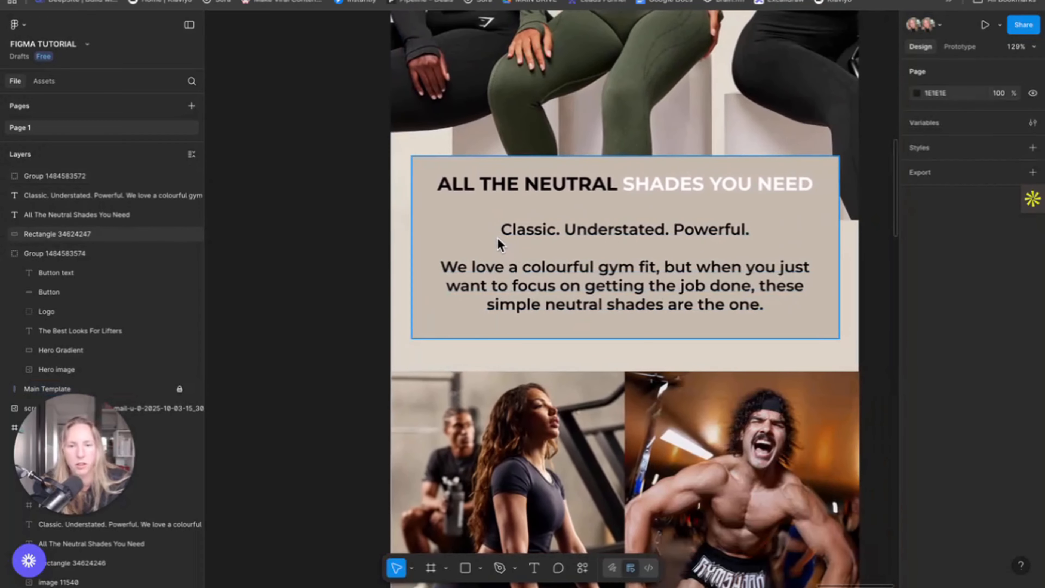
{"action": "scroll", "coordinate": [502, 240], "scroll_direction": "down", "scroll_amount": 3}
{"action": "scroll", "coordinate": [722, 232], "scroll_direction": "up", "scroll_amount": 3}
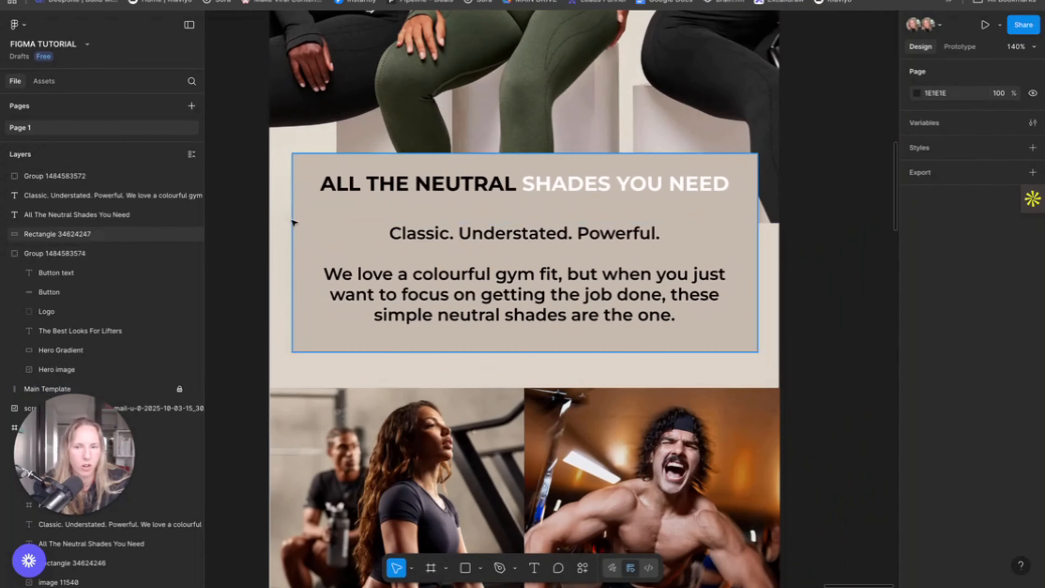
{"action": "scroll", "coordinate": [297, 228], "scroll_direction": "down", "scroll_amount": 5}
{"action": "scroll", "coordinate": [302, 238], "scroll_direction": "left", "scroll_amount": 5}
{"action": "scroll", "coordinate": [302, 237], "scroll_direction": "down", "scroll_amount": 2}
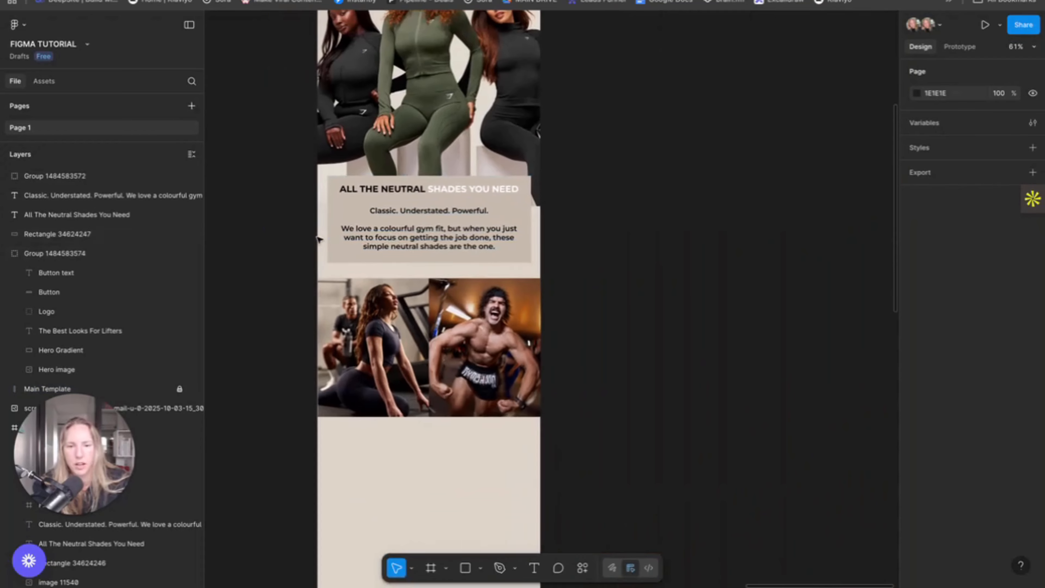
{"action": "scroll", "coordinate": [523, 335], "scroll_direction": "down", "scroll_amount": 5}
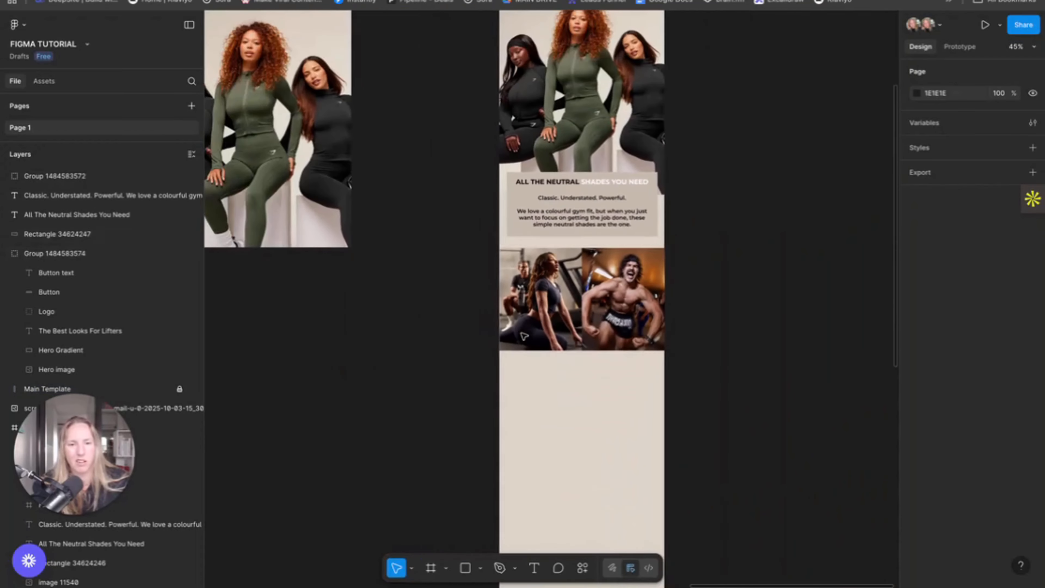
{"action": "scroll", "coordinate": [523, 333], "scroll_direction": "right", "scroll_amount": 3}
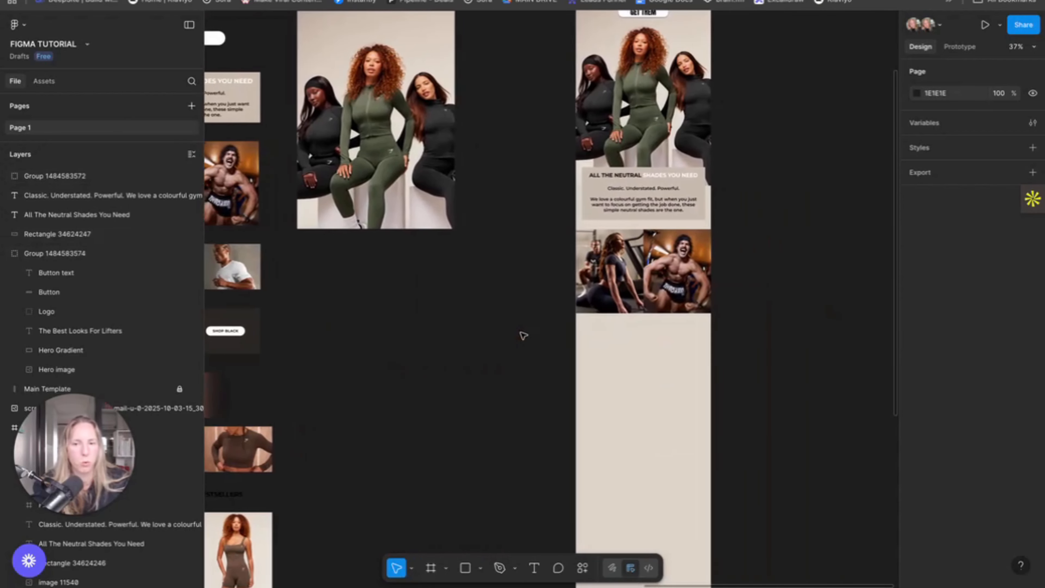
Copy the photo of the man in the white T-shirt into the template, placing it below the right half of the gym photos
{"action": "scroll", "coordinate": [535, 329], "scroll_direction": "up", "scroll_amount": 2}
{"action": "scroll", "coordinate": [604, 299], "scroll_direction": "down", "scroll_amount": 2}
{"action": "scroll", "coordinate": [604, 299], "scroll_direction": "right", "scroll_amount": 1}
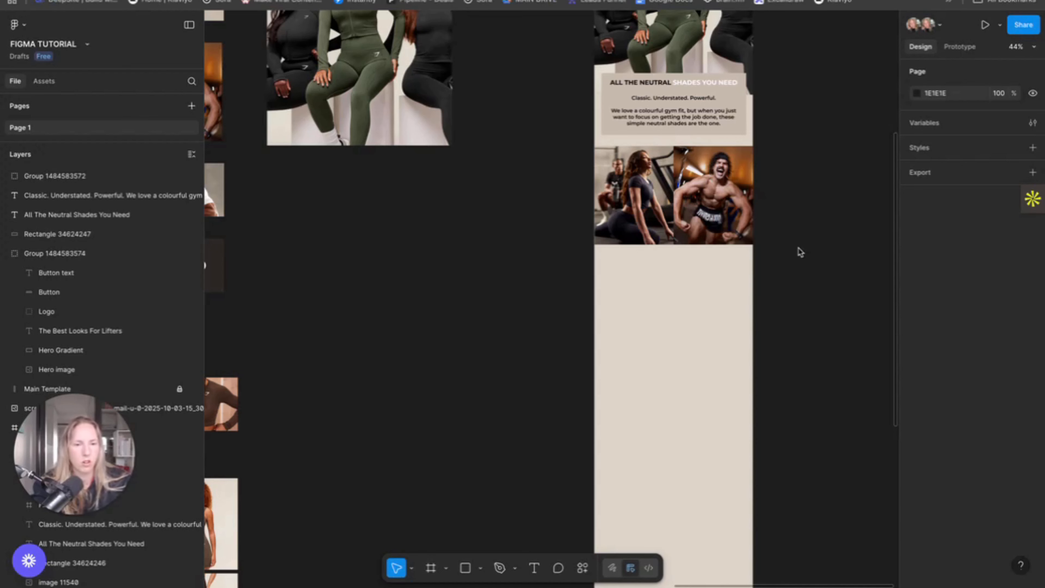
{"action": "key", "text": "ctrl+v"}
{"action": "left_click_drag", "start_coordinate": [528, 299], "coordinate": [678, 280]}
Narrow the gym photo group on both sides to match the beige box's width, and align the white T-shirt photo with its right edge
{"action": "left_click", "coordinate": [751, 189]}
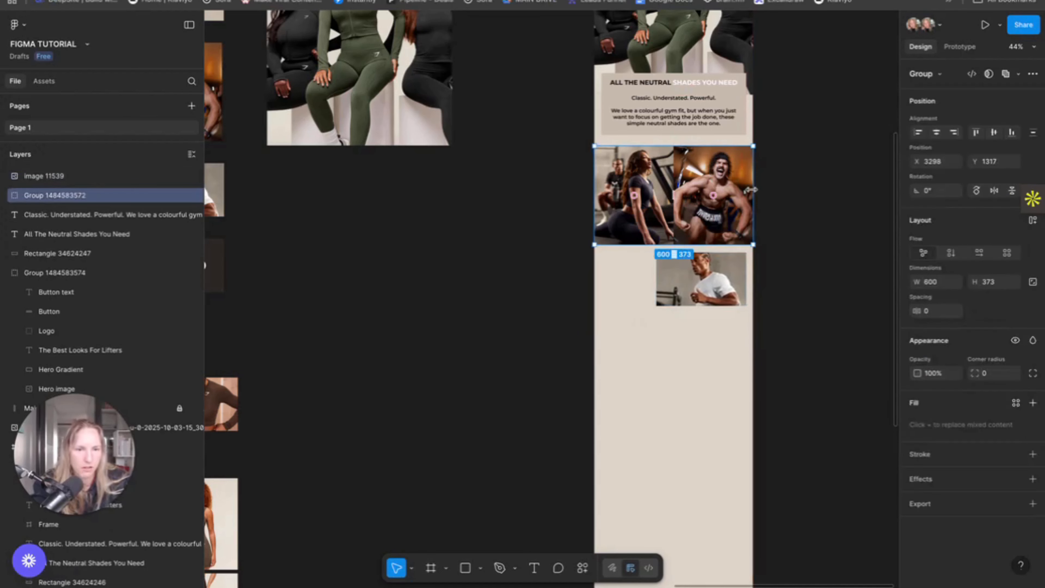
{"action": "left_click_drag", "start_coordinate": [753, 161], "coordinate": [746, 162]}
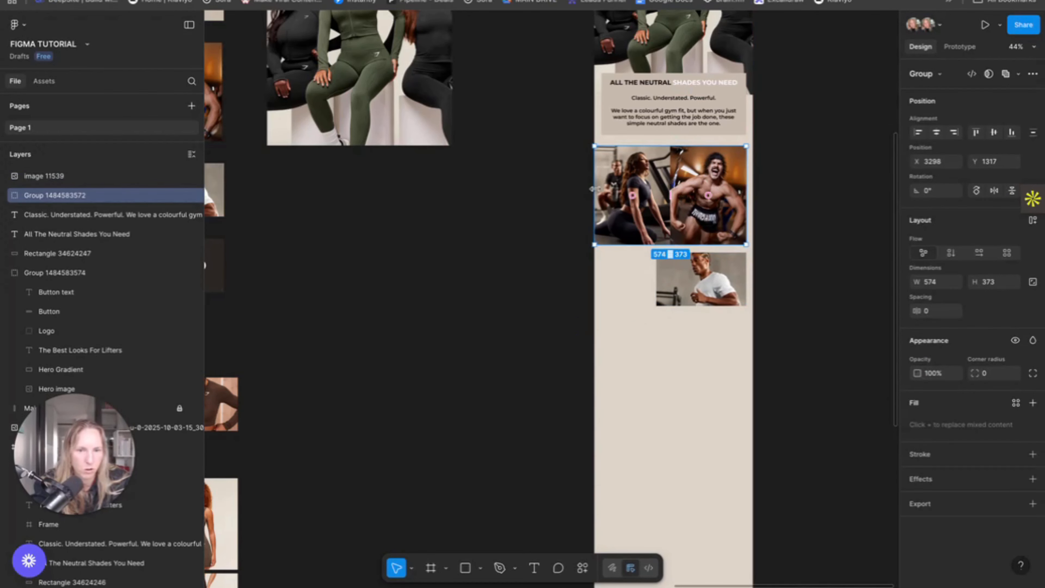
{"action": "left_click_drag", "start_coordinate": [594, 189], "coordinate": [601, 187]}
{"action": "left_click", "coordinate": [634, 274]}
{"action": "mouse_move", "coordinate": [715, 290]}
{"action": "left_mouse_down"}
{"action": "mouse_move", "coordinate": [707, 287]}
{"action": "mouse_move", "coordinate": [717, 292]}
{"action": "left_mouse_up"}
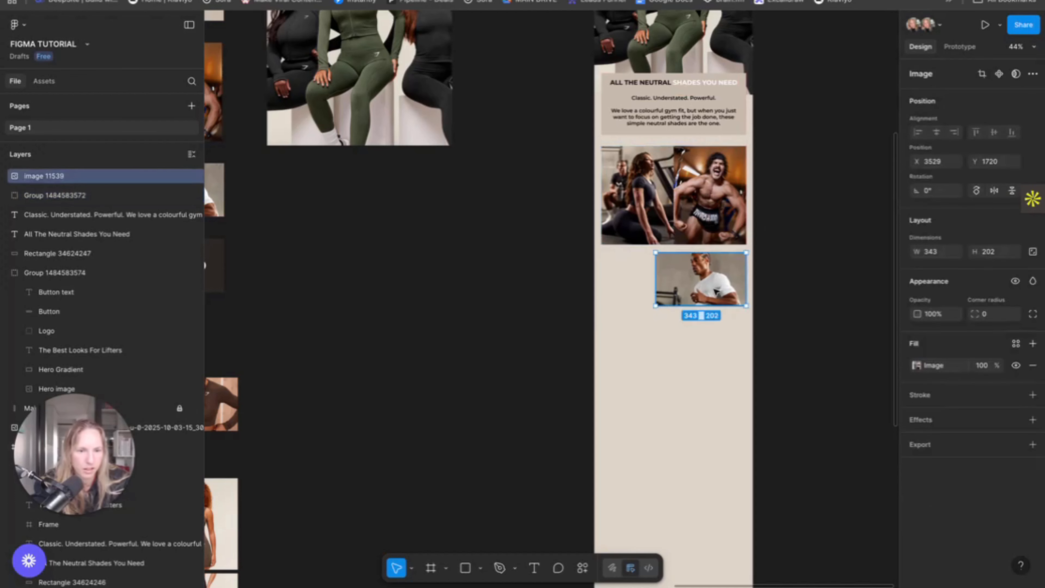
{"action": "left_click", "coordinate": [854, 295]}
Draw a rectangle about 214 by 202 beside the white T-shirt photo, filling the row out to the gym photos' left edge
{"action": "scroll", "coordinate": [790, 293], "scroll_direction": "up", "scroll_amount": 5}
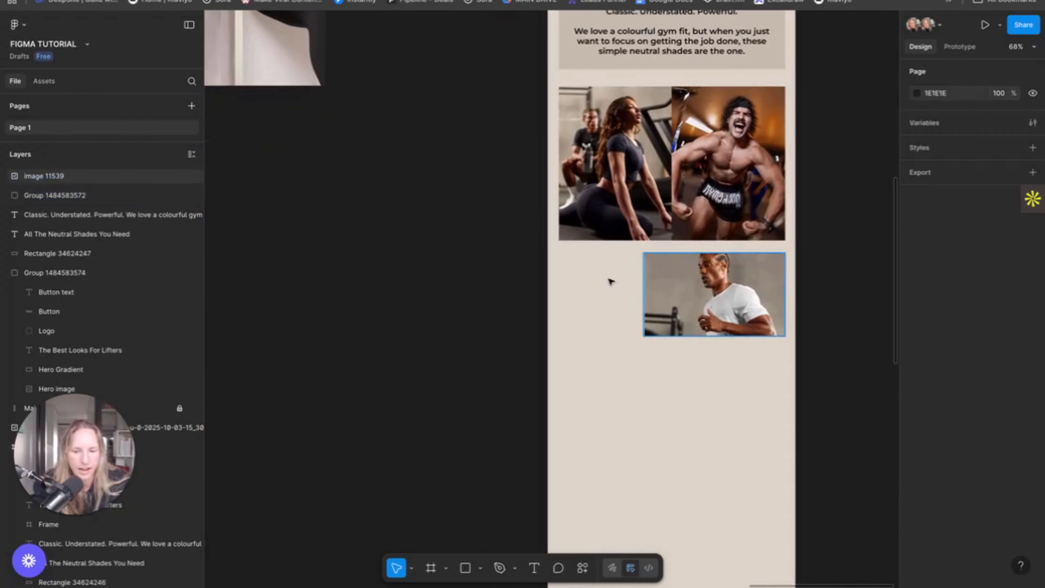
{"action": "key", "text": "r"}
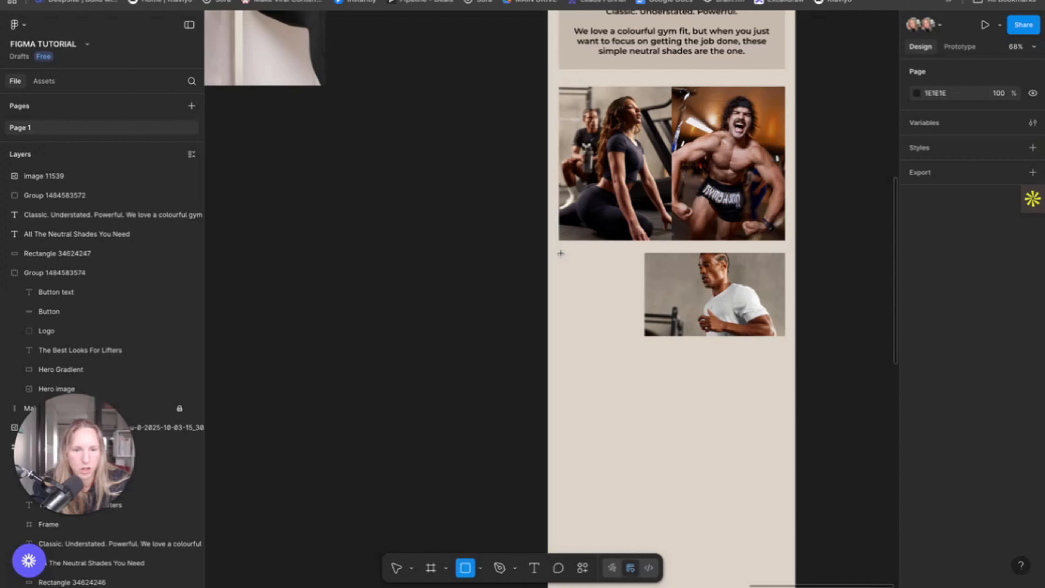
{"action": "mouse_move", "coordinate": [560, 253]}
{"action": "left_mouse_down"}
{"action": "mouse_move", "coordinate": [620, 263]}
{"action": "mouse_move", "coordinate": [643, 298]}
{"action": "mouse_move", "coordinate": [647, 335]}
{"action": "left_mouse_up"}
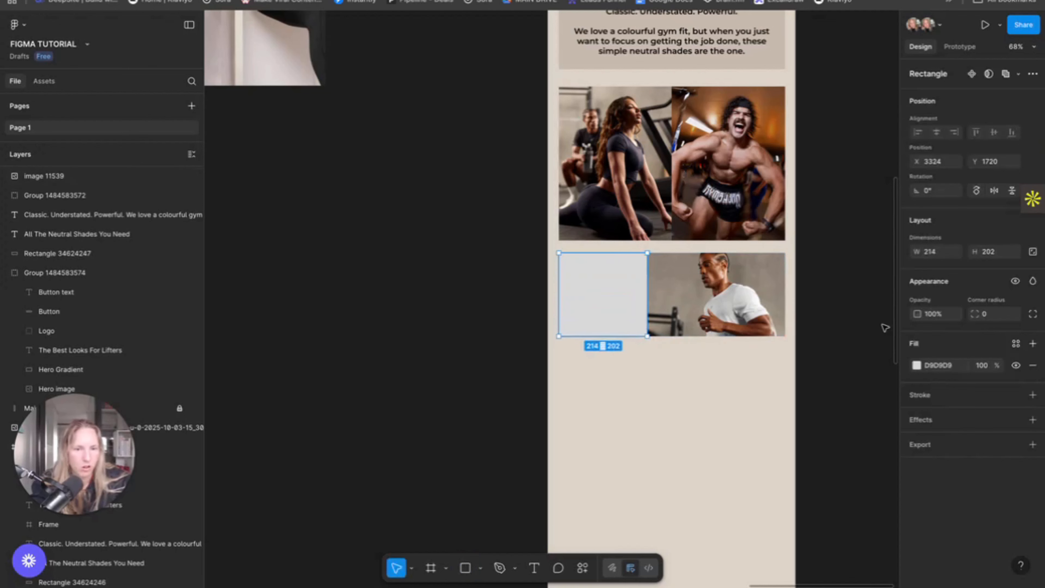
{"action": "left_click", "coordinate": [790, 286]}
{"action": "left_click", "coordinate": [620, 279]}
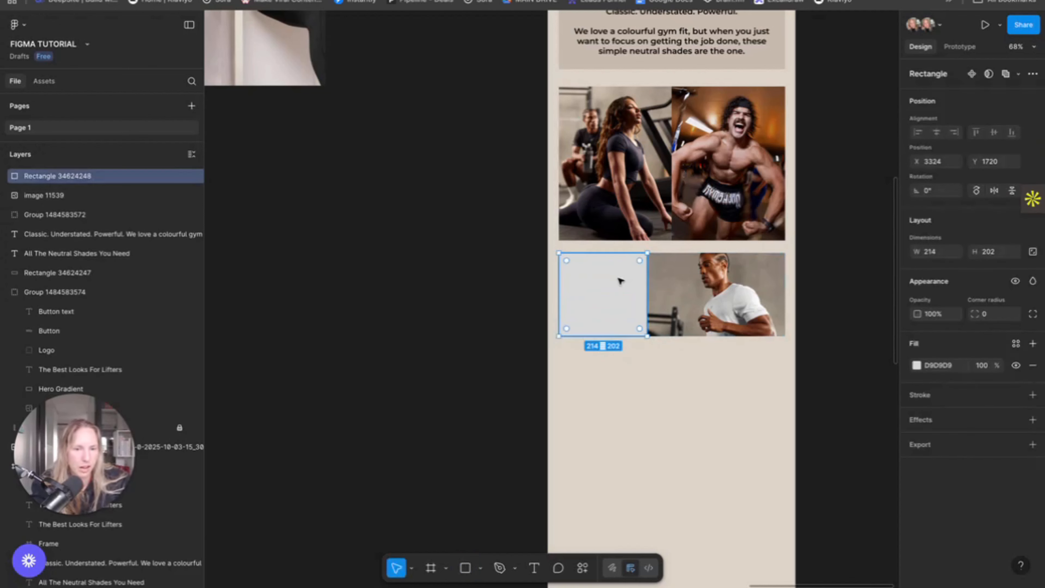
{"action": "left_click", "coordinate": [710, 285]}
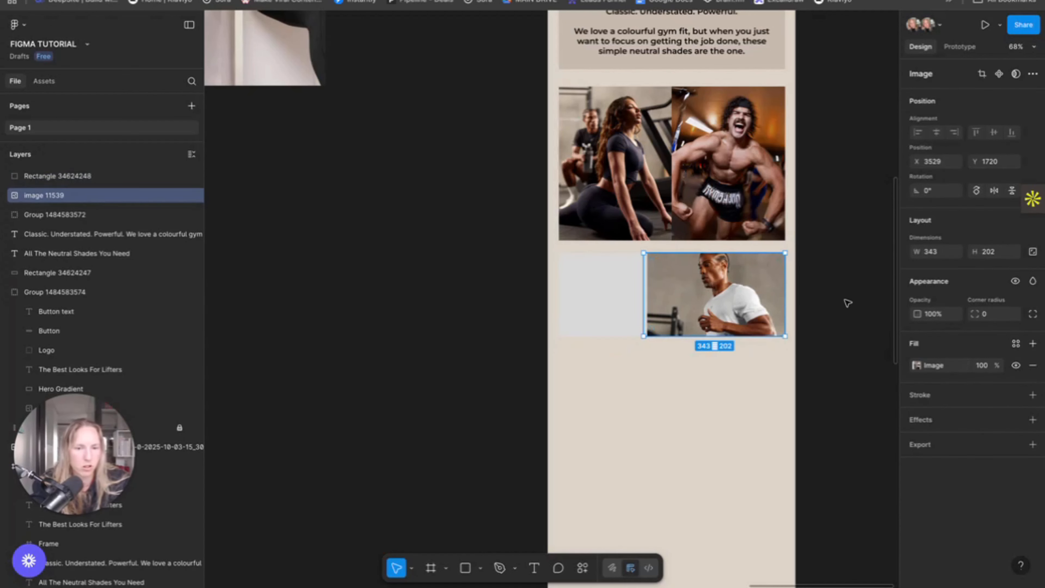
{"action": "left_click", "coordinate": [828, 293]}
{"action": "left_click", "coordinate": [630, 294]}
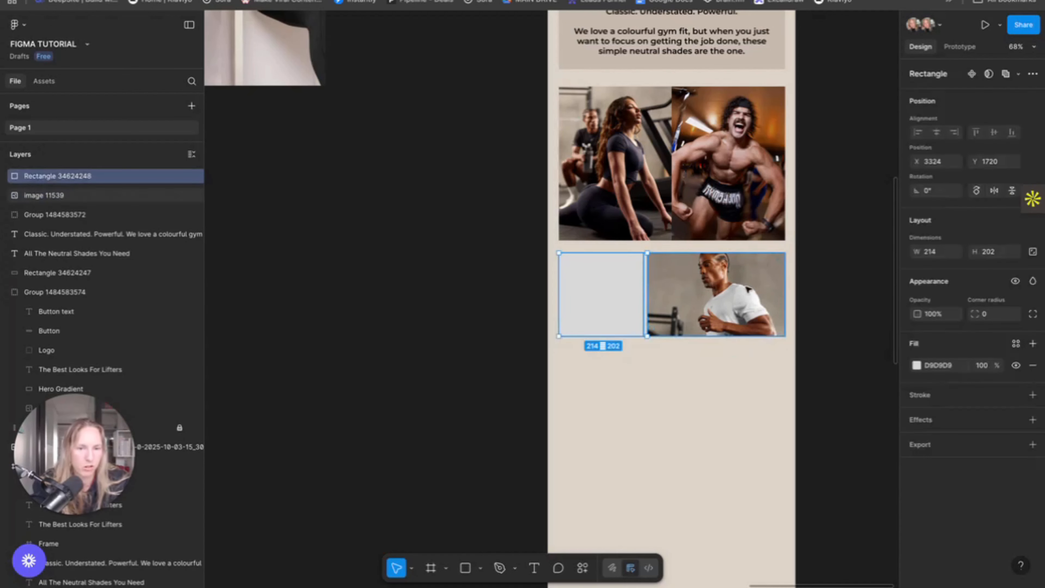
{"action": "left_click", "coordinate": [806, 284]}
{"action": "scroll", "coordinate": [806, 284], "scroll_direction": "down", "scroll_amount": 5}
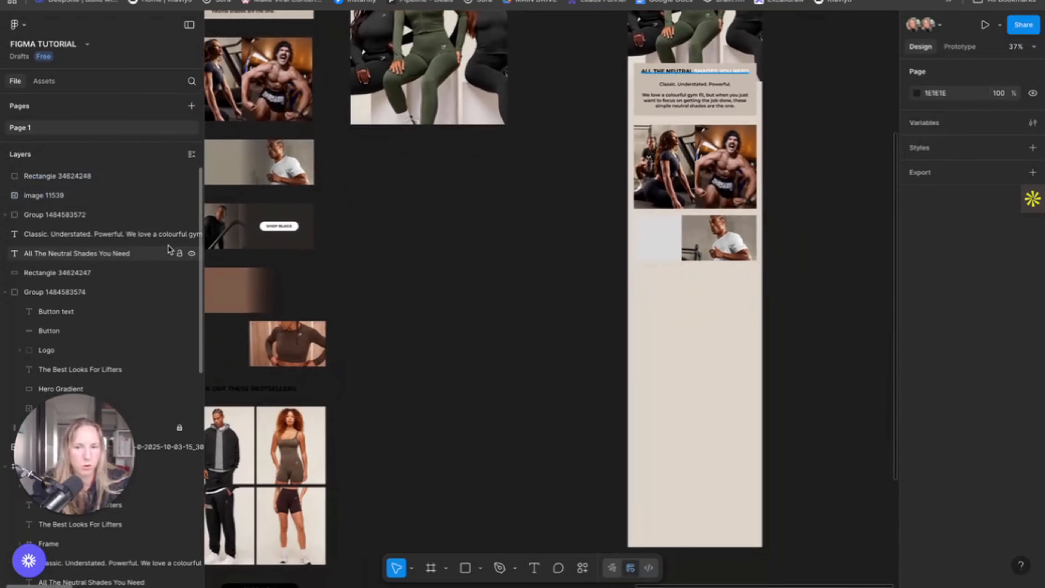
Copy the photo of the man in black from the source banner into the template, directly below the grey rectangle and flush with its left edge
{"action": "scroll", "coordinate": [266, 238], "scroll_direction": "up", "scroll_amount": 2}
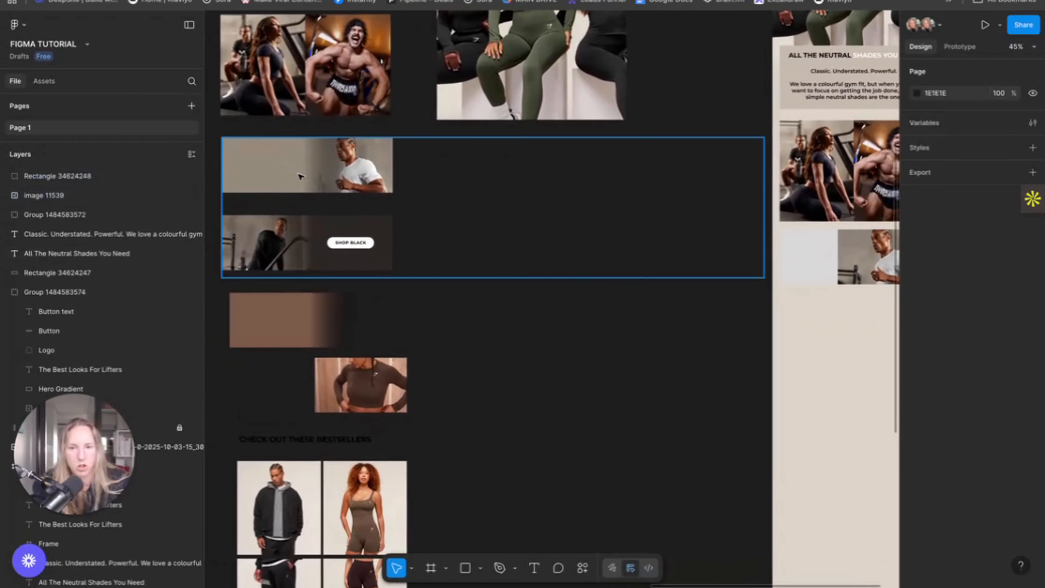
{"action": "left_click", "coordinate": [267, 238]}
{"action": "scroll", "coordinate": [123, 362], "scroll_direction": "down", "scroll_amount": 2}
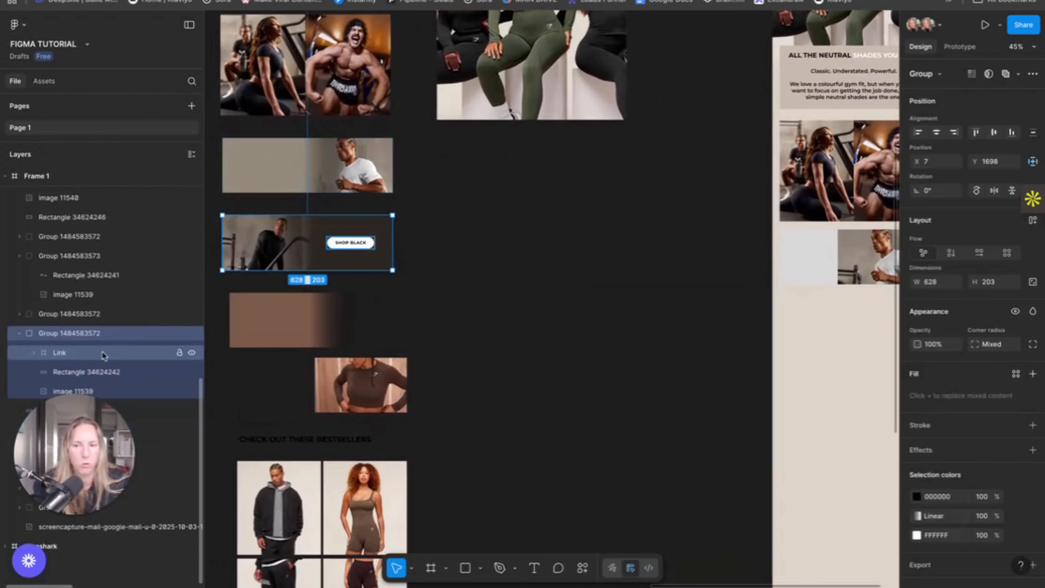
{"action": "left_click", "coordinate": [125, 389]}
{"action": "key", "text": "ctrl+c"}
{"action": "scroll", "coordinate": [566, 281], "scroll_direction": "right", "scroll_amount": 5}
{"action": "left_click", "coordinate": [579, 297]}
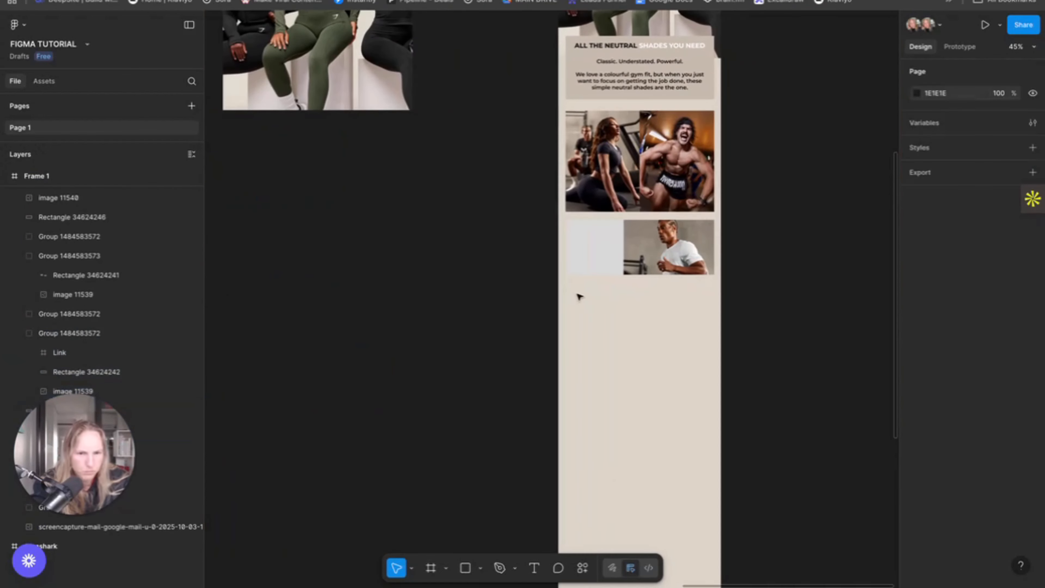
{"action": "key", "text": "ctrl+v"}
{"action": "left_click_drag", "start_coordinate": [569, 308], "coordinate": [629, 311]}
{"action": "left_click", "coordinate": [773, 315]}
{"action": "scroll", "coordinate": [600, 322], "scroll_direction": "left", "scroll_amount": 10}
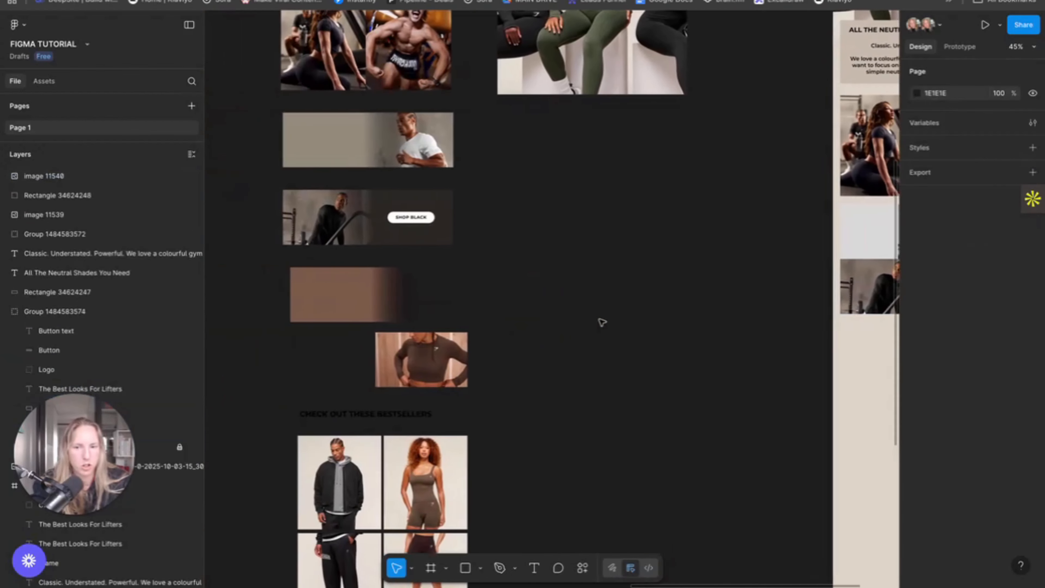
{"action": "left_click", "coordinate": [381, 200]}
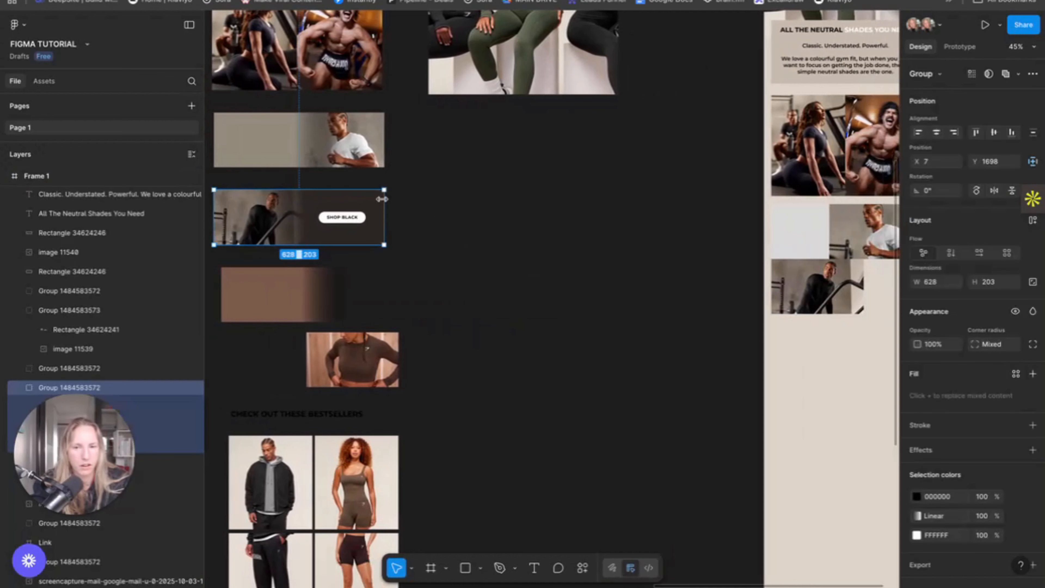
{"action": "double_click", "coordinate": [357, 199]}
{"action": "left_click", "coordinate": [516, 217]}
{"action": "scroll", "coordinate": [519, 219], "scroll_direction": "right", "scroll_amount": 10}
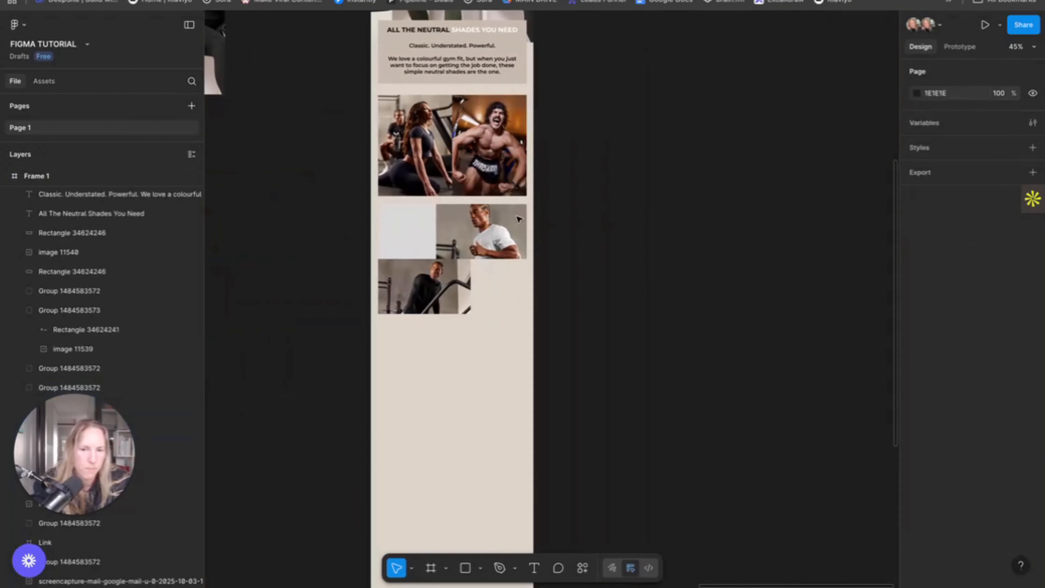
{"action": "scroll", "coordinate": [499, 224], "scroll_direction": "left", "scroll_amount": 3}
Fill the rectangle beside the white T-shirt photo with a horizontal linear gradient whose first stop is 958C7D
{"action": "left_click", "coordinate": [499, 224]}
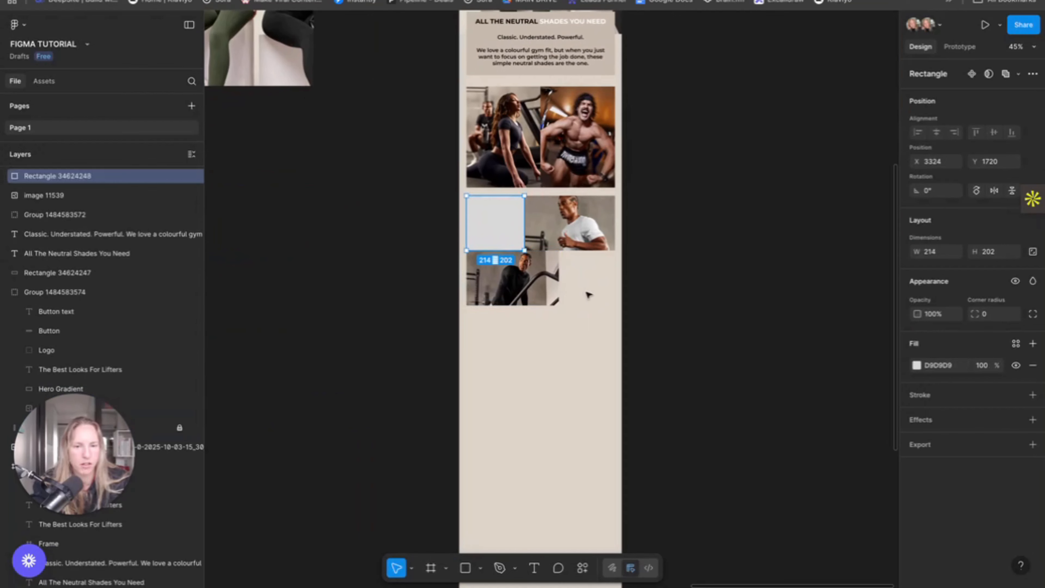
{"action": "scroll", "coordinate": [499, 224], "scroll_direction": "up", "scroll_amount": 3}
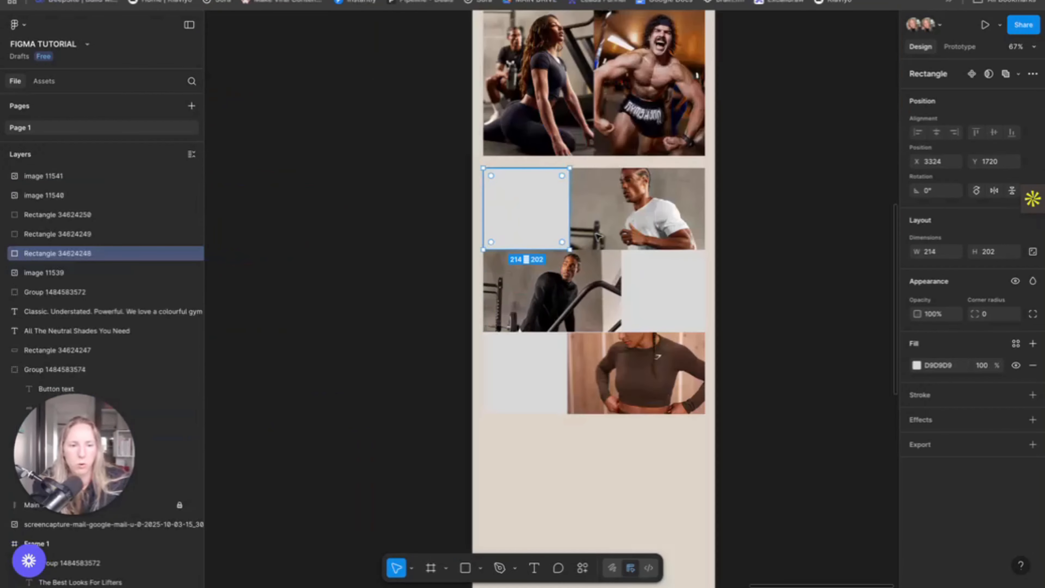
{"action": "left_click", "coordinate": [917, 365]}
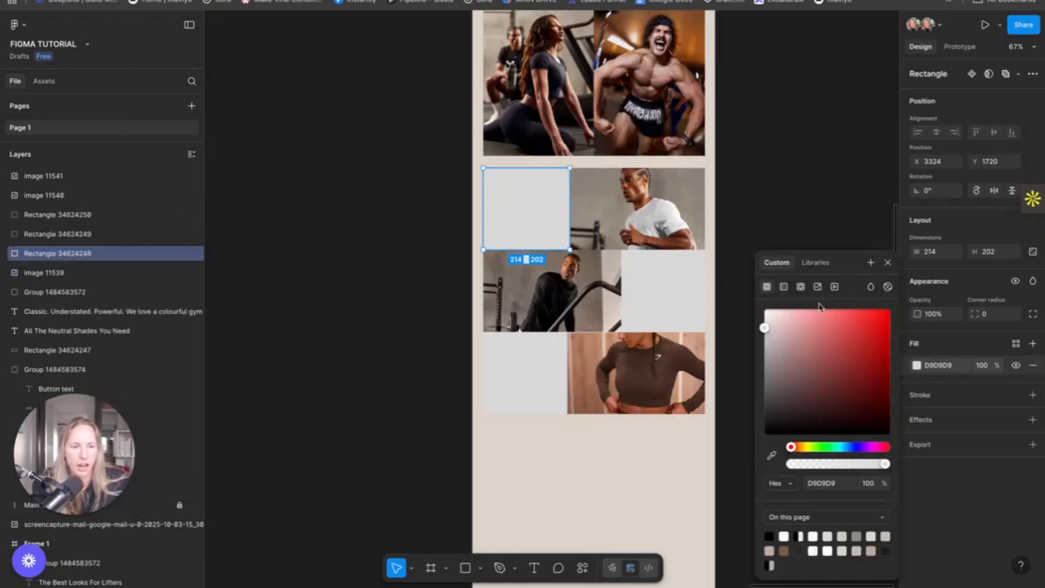
{"action": "left_click", "coordinate": [783, 287]}
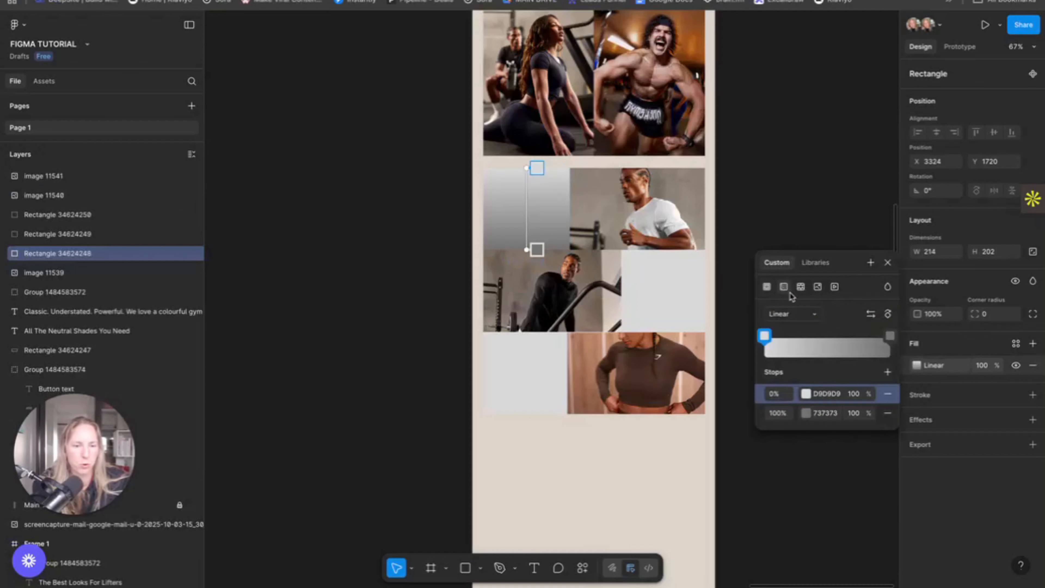
{"action": "left_click", "coordinate": [887, 314]}
{"action": "left_click", "coordinate": [886, 315]}
{"action": "left_click", "coordinate": [886, 314]}
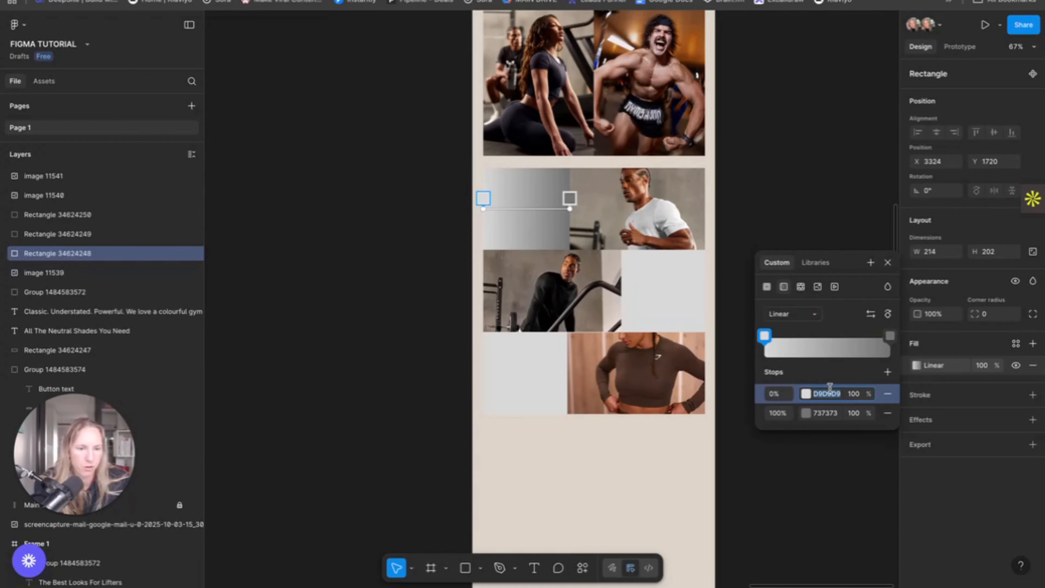
{"action": "key", "text": "Escape"}
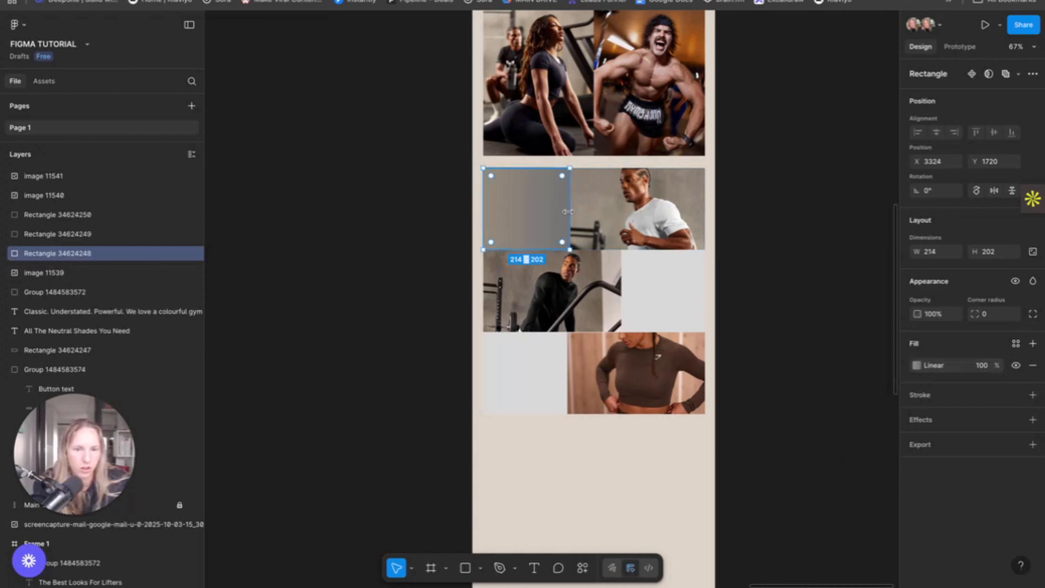
Widen the gradient rectangle to 334 over the white T-shirt photo and set its end stop to black 000000 at 19% opacity
{"action": "left_click_drag", "start_coordinate": [568, 212], "coordinate": [614, 209]}
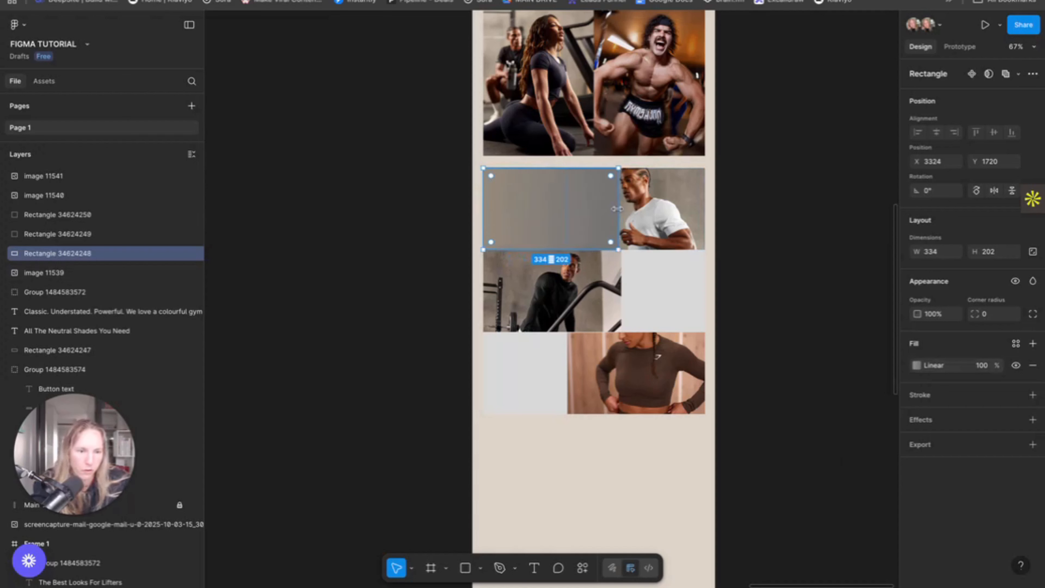
{"action": "left_click", "coordinate": [916, 365]}
{"action": "left_click", "coordinate": [806, 518]}
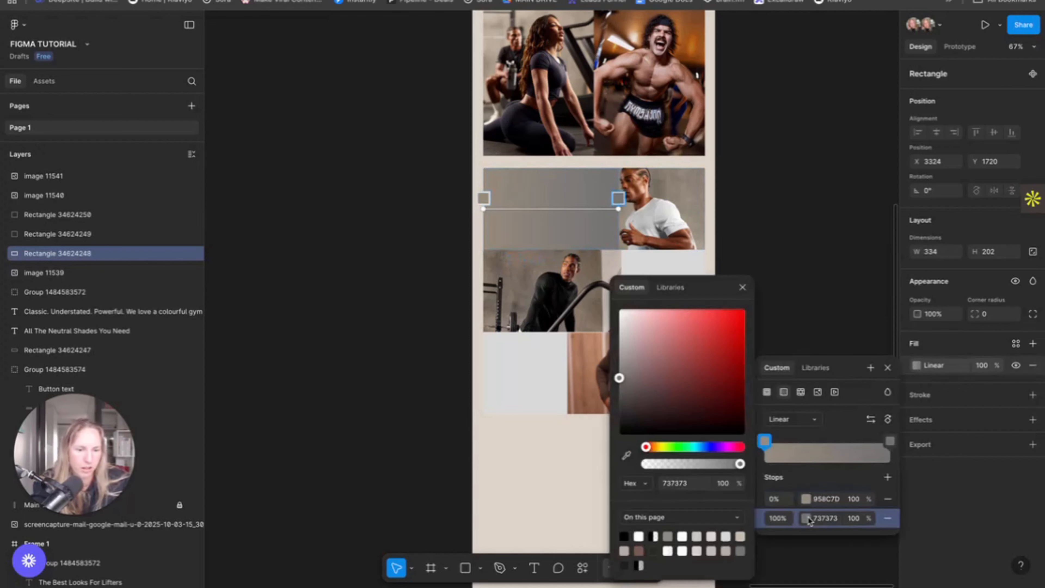
{"action": "left_click_drag", "start_coordinate": [619, 378], "coordinate": [623, 453]}
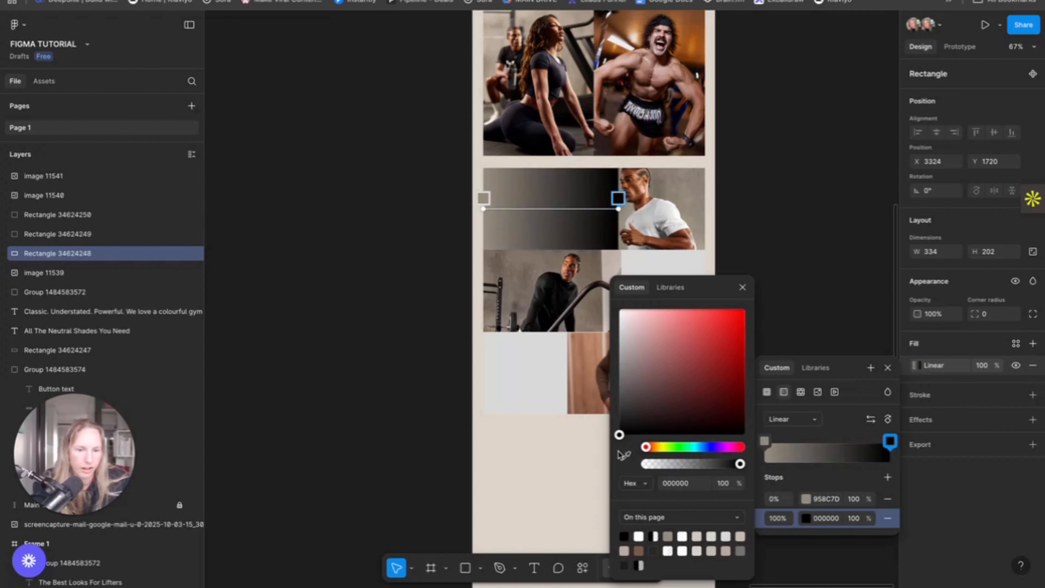
{"action": "left_click_drag", "start_coordinate": [740, 464], "coordinate": [645, 465]}
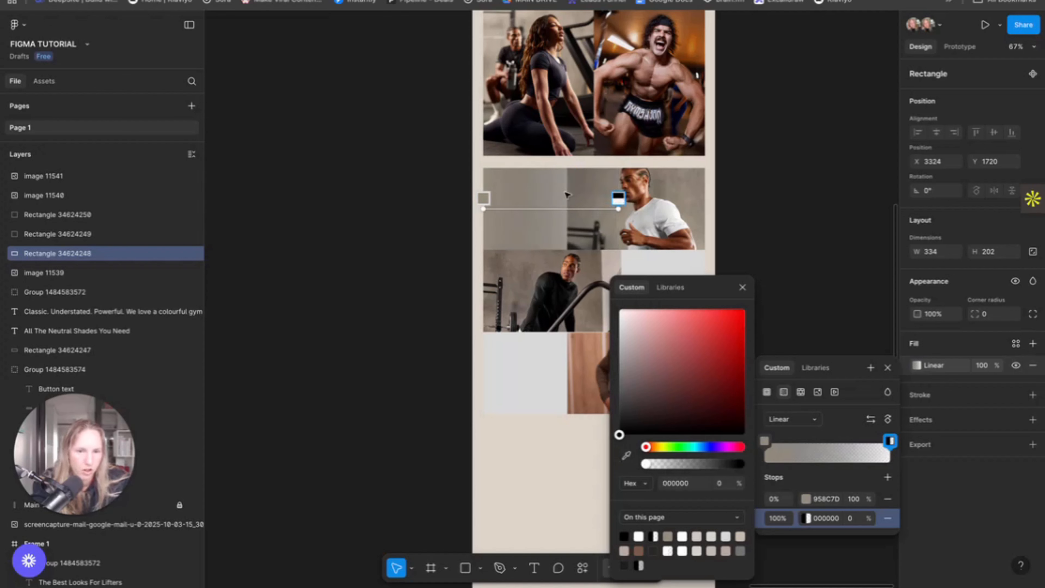
{"action": "mouse_move", "coordinate": [647, 464]}
{"action": "left_mouse_down"}
{"action": "mouse_move", "coordinate": [681, 464]}
{"action": "mouse_move", "coordinate": [665, 465]}
{"action": "left_mouse_up"}
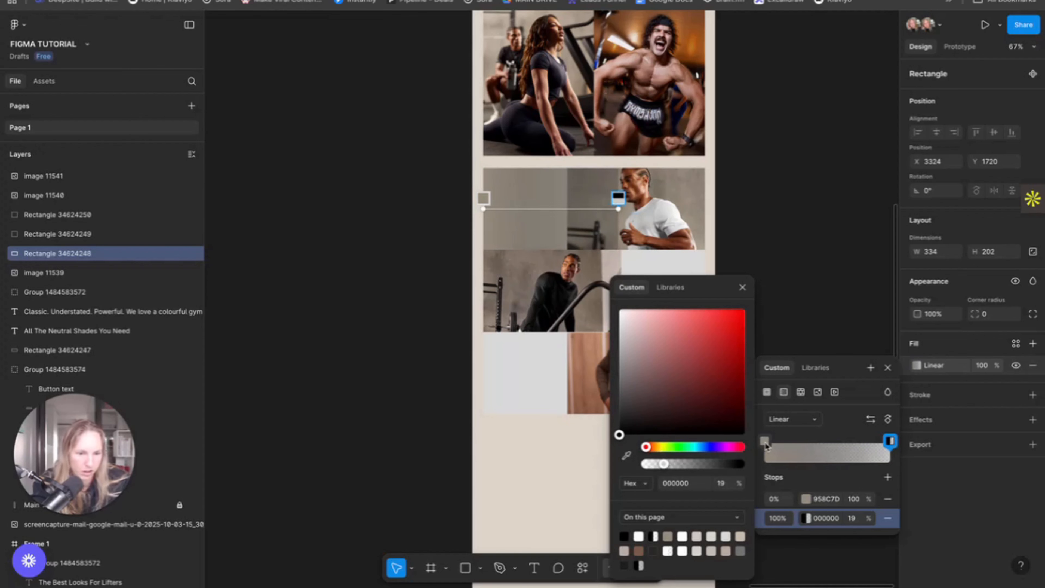
Move the gradient's 958C7D stop to 66% and adjust the rectangle's width to 359 so it blends into the white T-shirt photo
{"action": "left_click_drag", "start_coordinate": [765, 441], "coordinate": [850, 446]}
{"action": "left_click", "coordinate": [890, 441]}
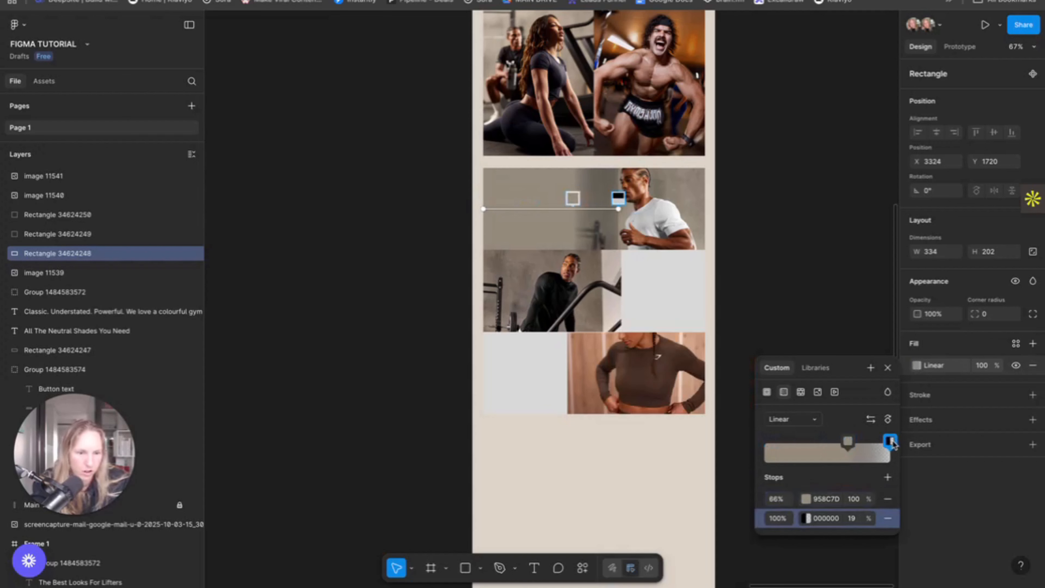
{"action": "mouse_move", "coordinate": [620, 208]}
{"action": "left_mouse_down"}
{"action": "mouse_move", "coordinate": [633, 209]}
{"action": "mouse_move", "coordinate": [603, 211]}
{"action": "mouse_move", "coordinate": [633, 202]}
{"action": "left_mouse_up"}
{"action": "key", "text": "Escape"}
{"action": "left_click", "coordinate": [771, 212]}
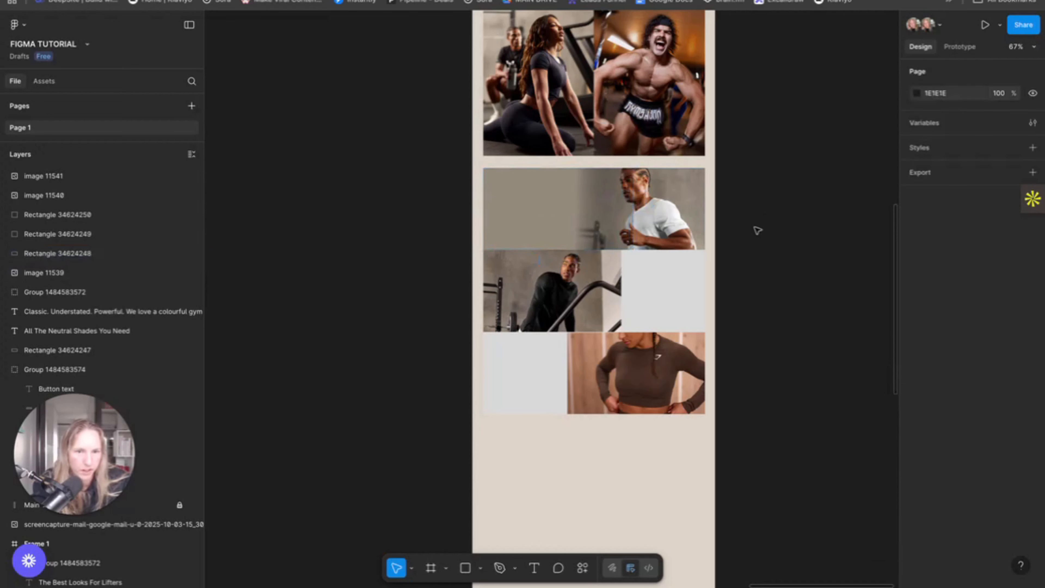
{"action": "left_click", "coordinate": [632, 222]}
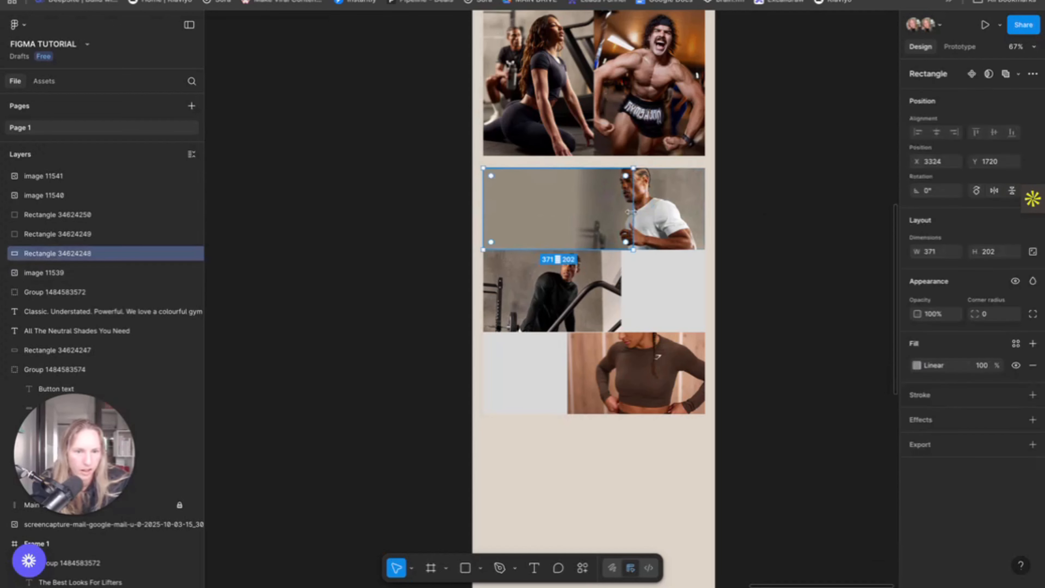
{"action": "left_click_drag", "start_coordinate": [632, 222], "coordinate": [628, 216]}
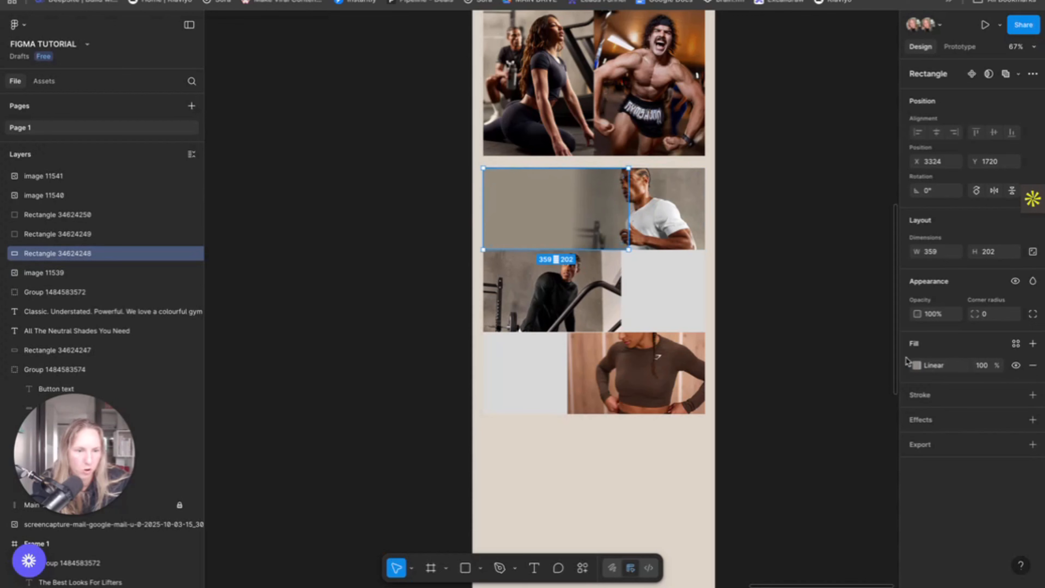
Lower the opacity of the gradient's black end stop to 5%
{"action": "left_click", "coordinate": [917, 365]}
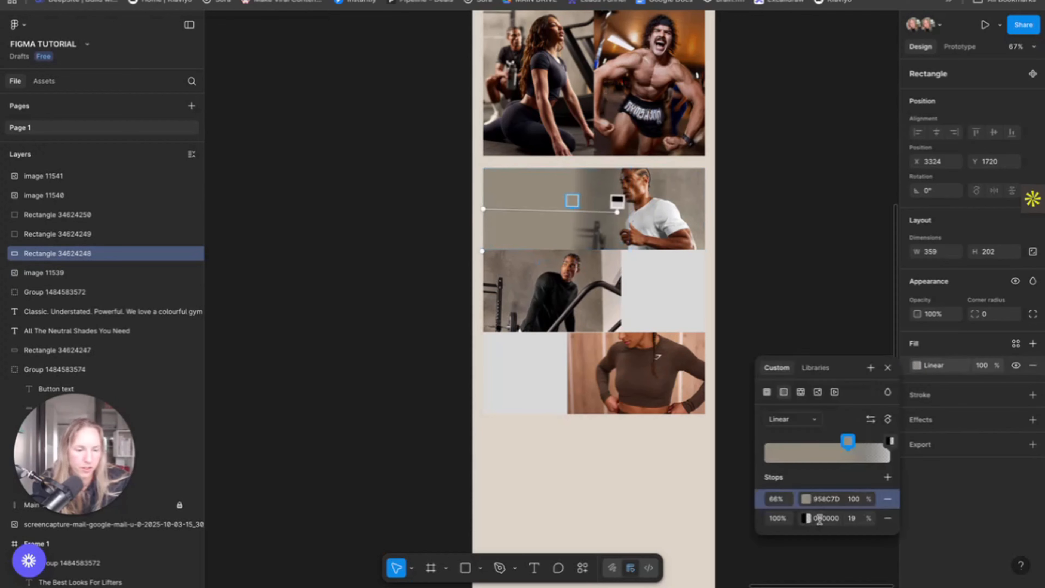
{"action": "left_click_drag", "start_coordinate": [890, 442], "coordinate": [889, 442]}
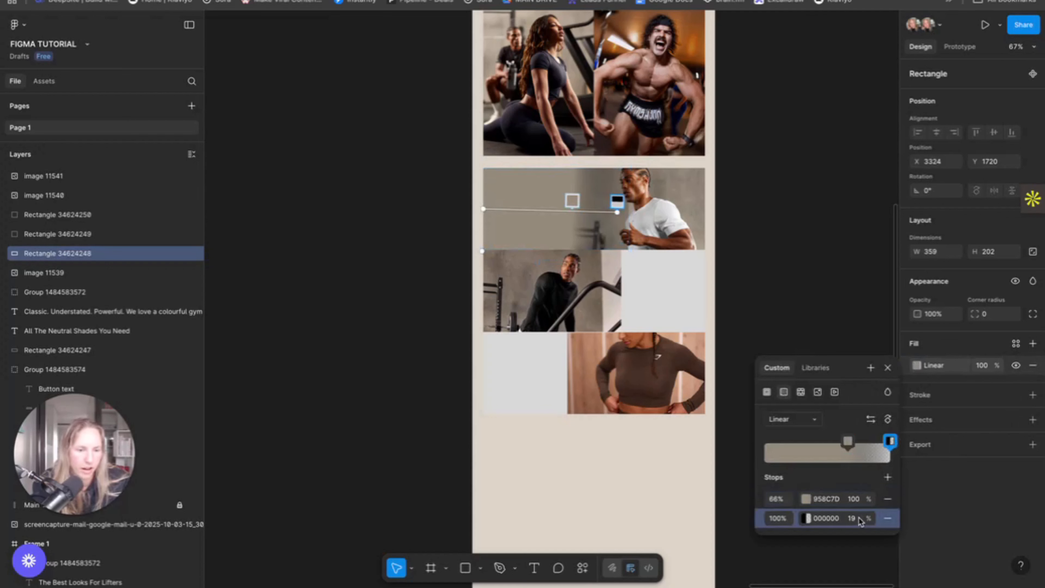
{"action": "type", "text": "10"}
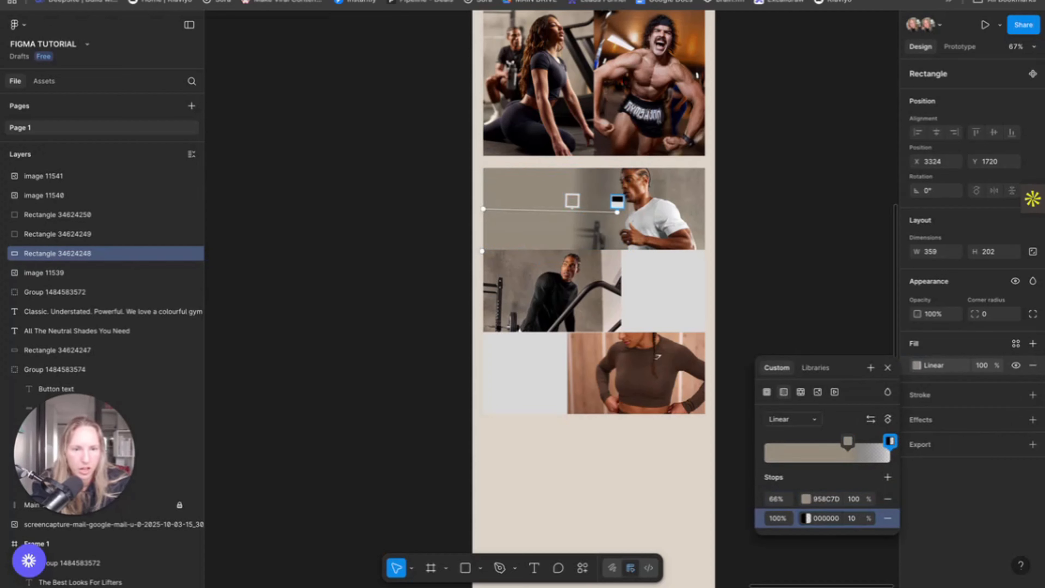
{"action": "type", "text": "5"}
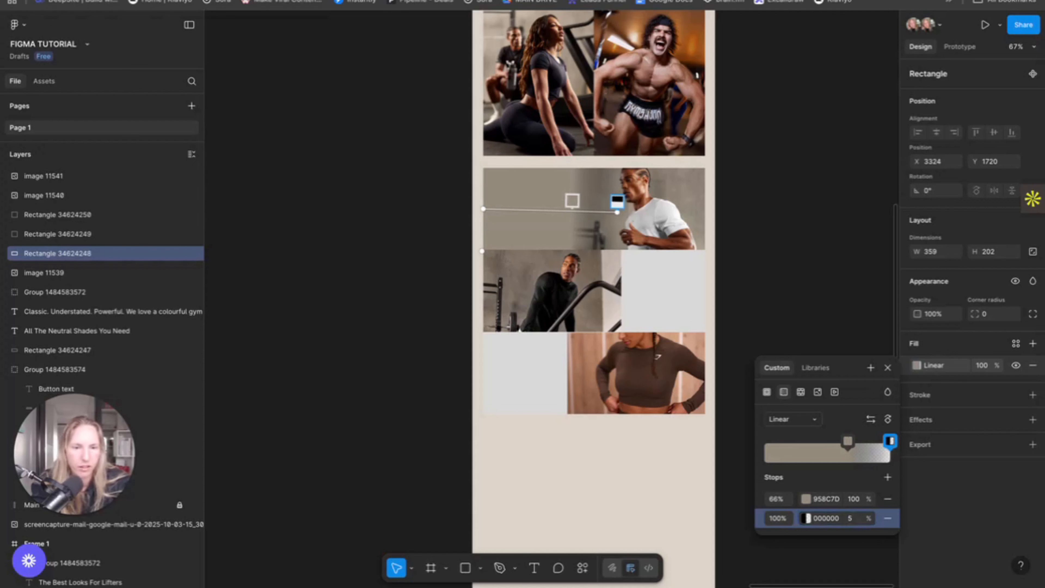
{"action": "left_click", "coordinate": [791, 275]}
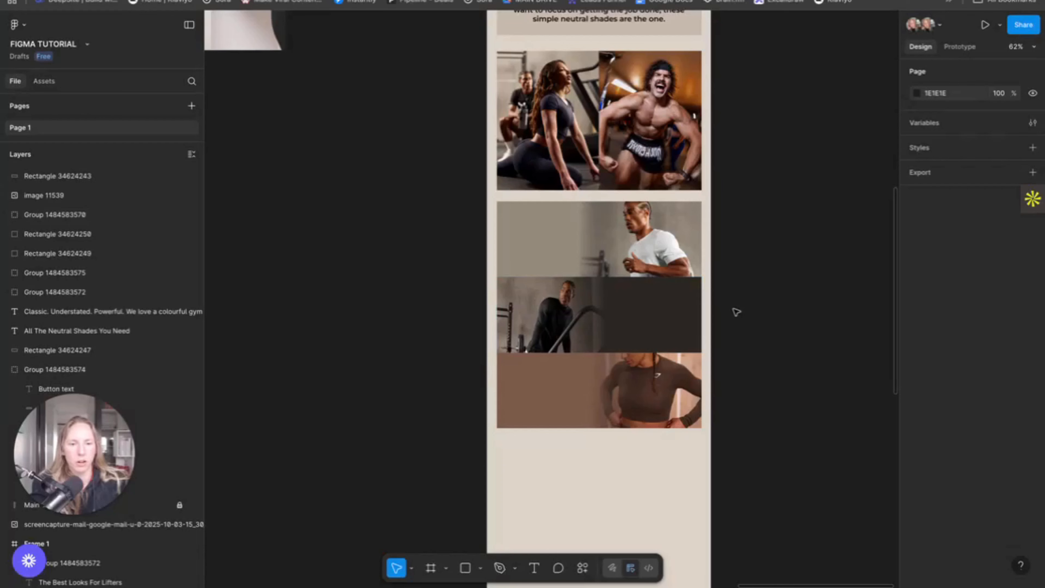
{"action": "left_click", "coordinate": [464, 569]}
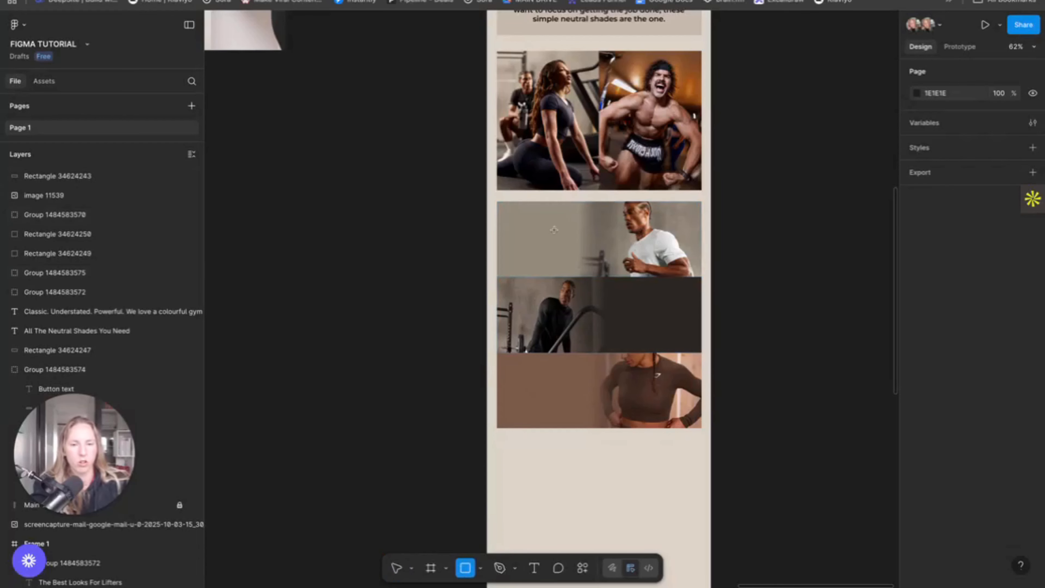
{"action": "scroll", "coordinate": [554, 230], "scroll_direction": "up", "scroll_amount": 5}
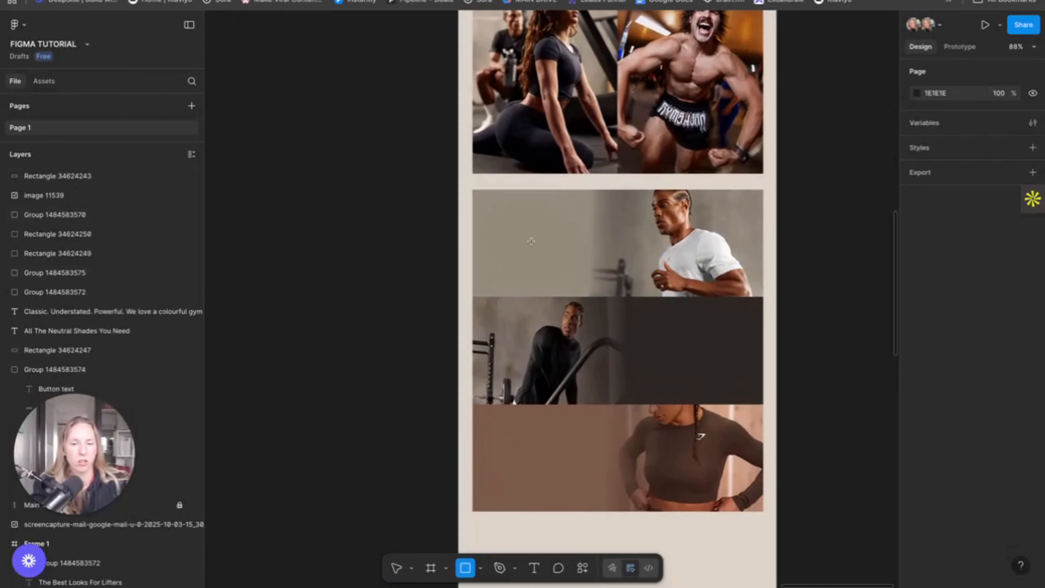
{"action": "left_click_drag", "start_coordinate": [512, 252], "coordinate": [589, 225]}
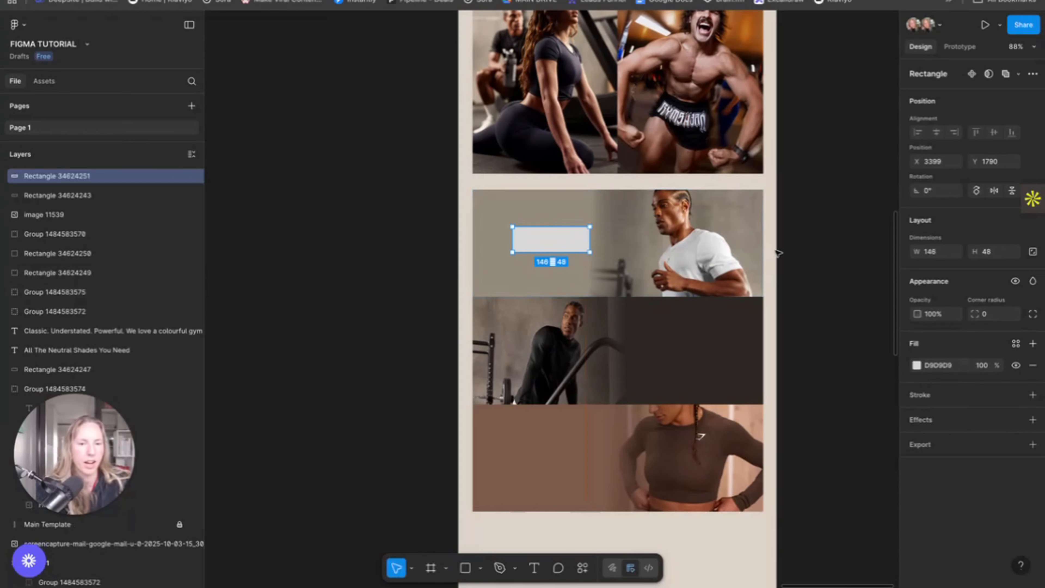
{"action": "key", "text": "Delete"}
Copy the hero's white GET THEM button shape onto the plain left side of the white T-shirt banner, narrowed to 176 by 46
{"action": "scroll", "coordinate": [795, 233], "scroll_direction": "up", "scroll_amount": 15}
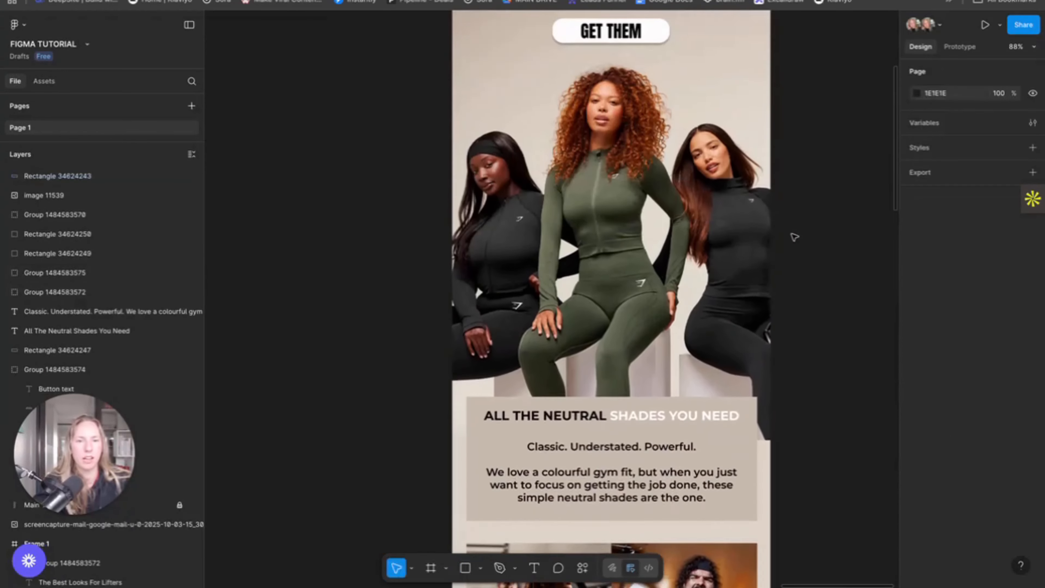
{"action": "scroll", "coordinate": [795, 236], "scroll_direction": "up", "scroll_amount": 4}
{"action": "left_click", "coordinate": [659, 176]}
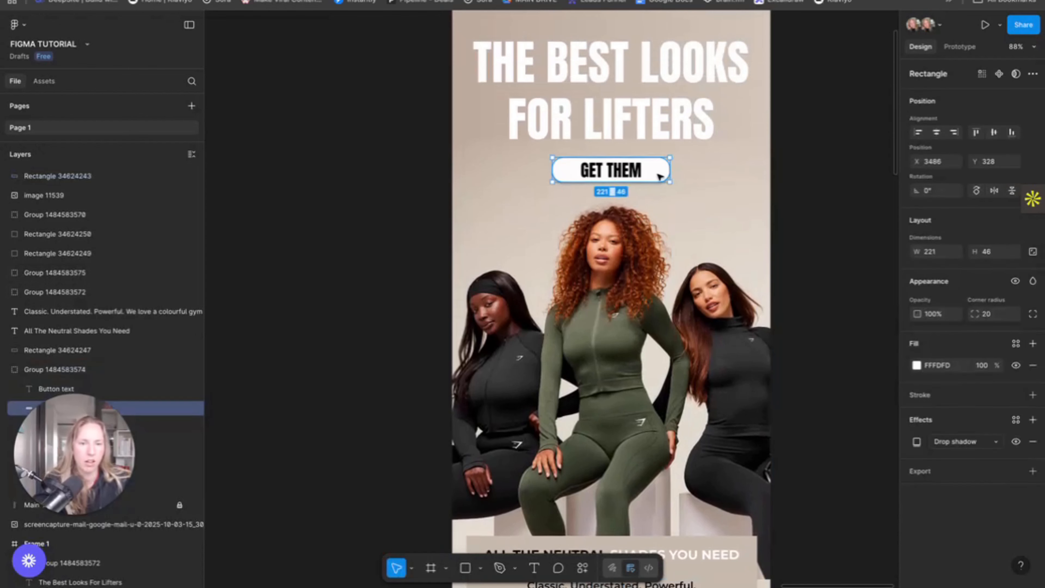
{"action": "scroll", "coordinate": [632, 206], "scroll_direction": "down", "scroll_amount": 18}
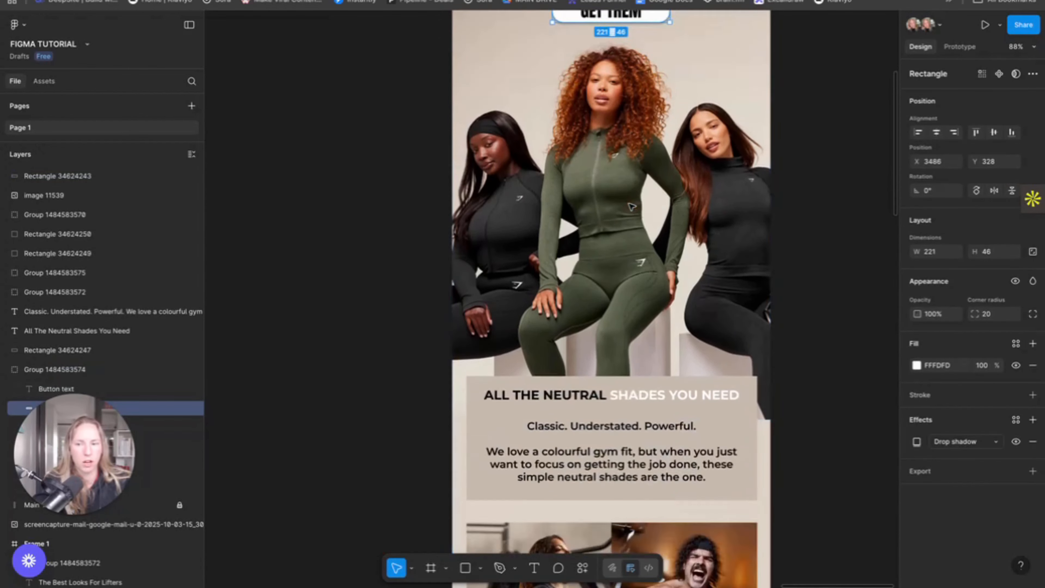
{"action": "scroll", "coordinate": [625, 214], "scroll_direction": "down", "scroll_amount": 5}
{"action": "scroll", "coordinate": [532, 159], "scroll_direction": "up", "scroll_amount": 2}
{"action": "left_click", "coordinate": [532, 159]}
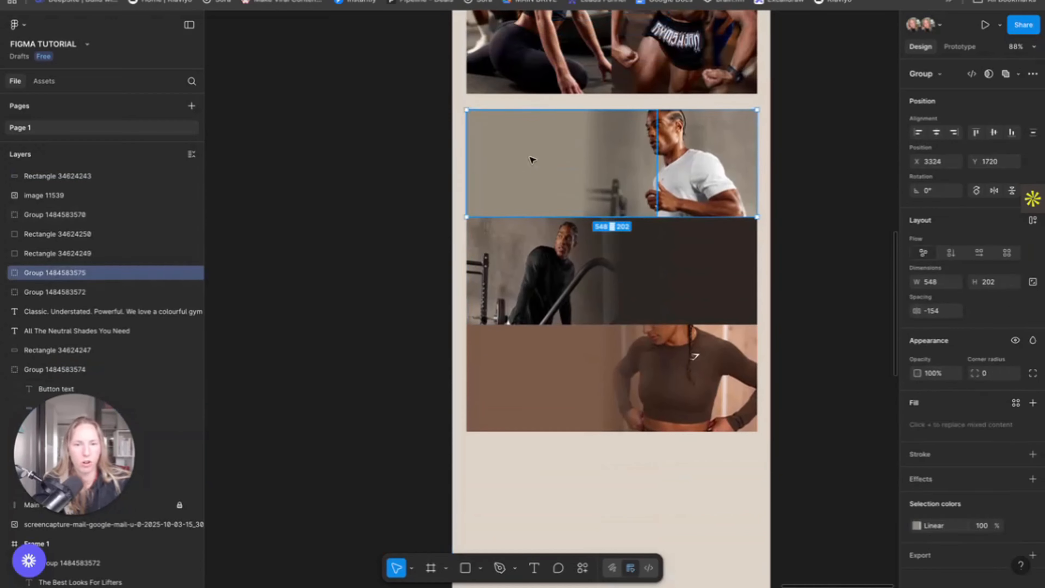
{"action": "key", "text": "ctrl+v"}
{"action": "left_click_drag", "start_coordinate": [617, 157], "coordinate": [577, 161]}
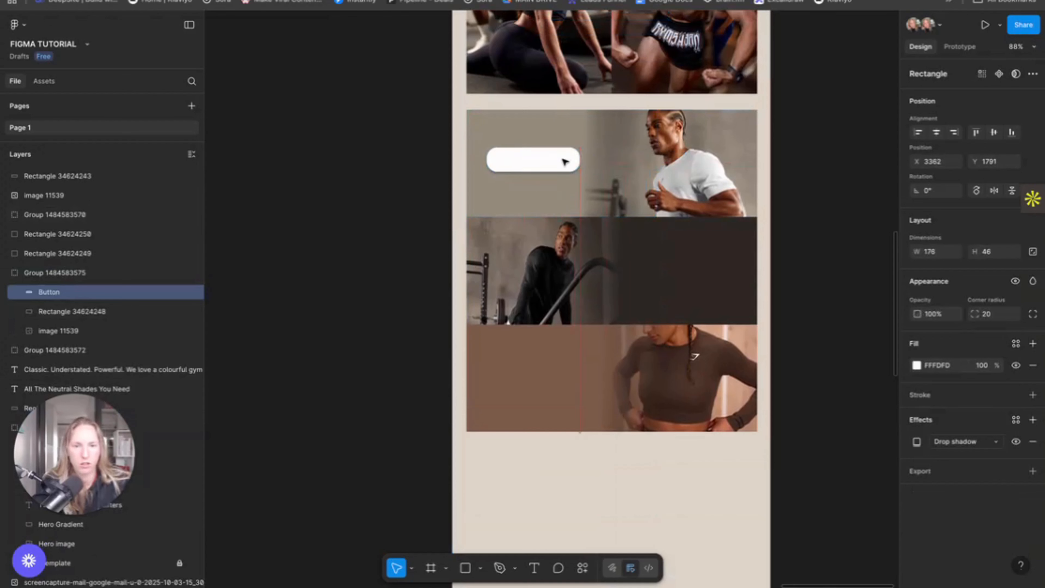
Duplicate the white button onto the plain dark side of the black-top banner and move its layer above that banner's group
{"action": "key", "text": "ctrl+d"}
{"action": "left_click_drag", "start_coordinate": [555, 176], "coordinate": [698, 276]}
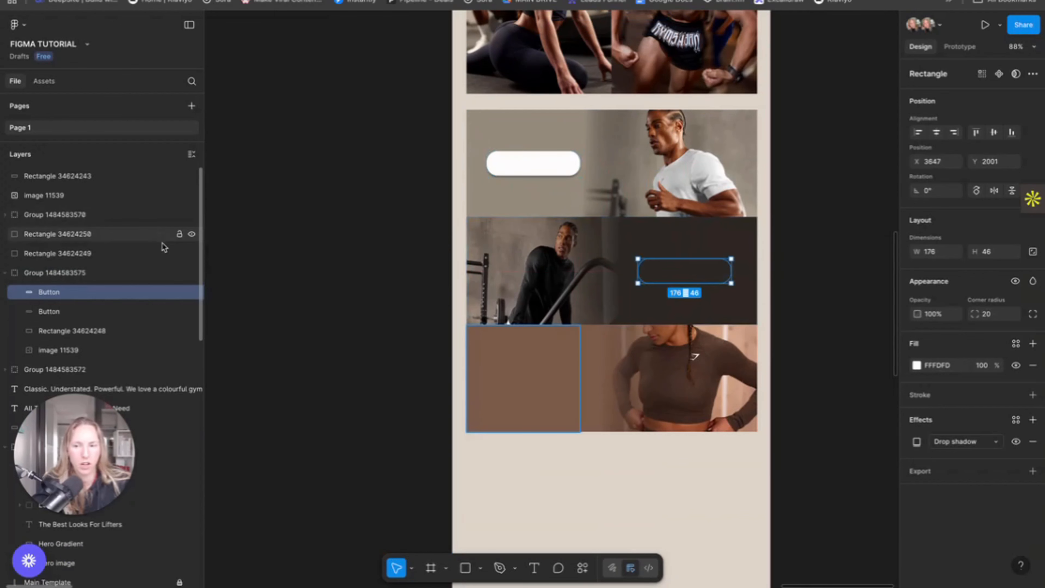
{"action": "left_click_drag", "start_coordinate": [70, 293], "coordinate": [81, 219]}
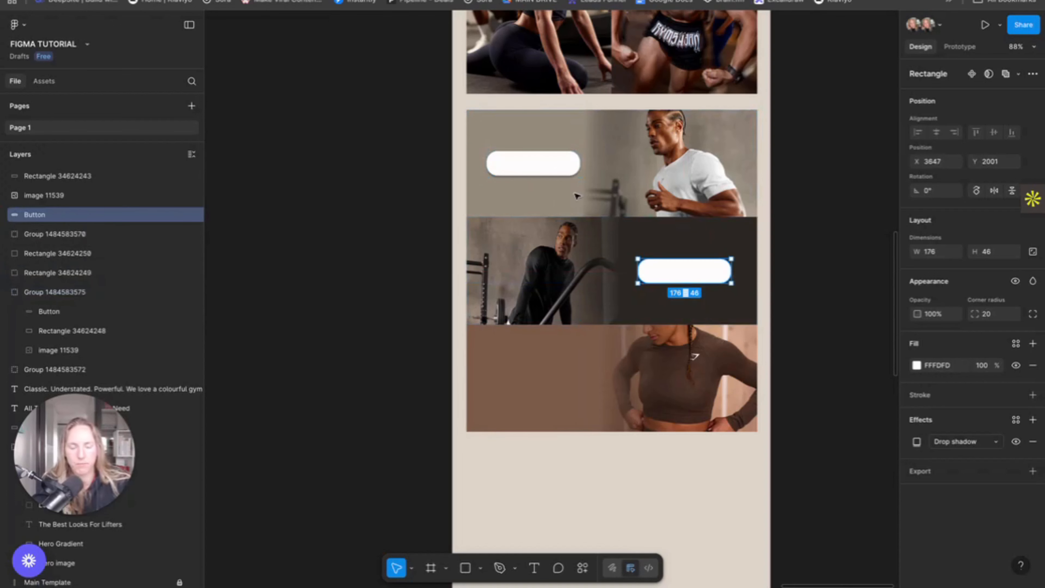
Duplicate the button onto the plain side of the brown banner, bring its layer to the front and centre it vertically in the banner
{"action": "key", "text": "ctrl+d"}
{"action": "left_click_drag", "start_coordinate": [693, 268], "coordinate": [545, 388]}
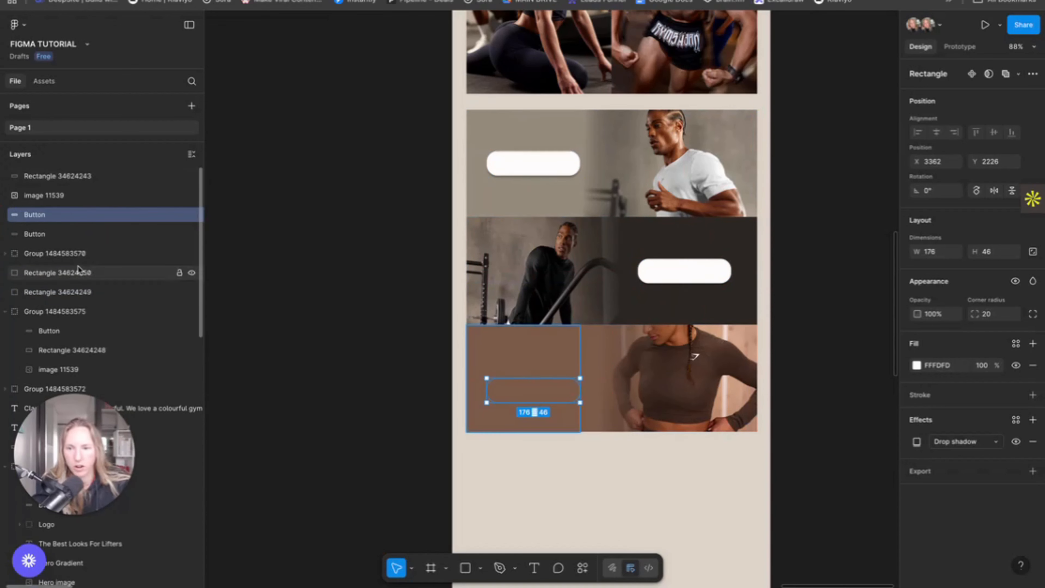
{"action": "left_click_drag", "start_coordinate": [54, 176], "coordinate": [54, 176]}
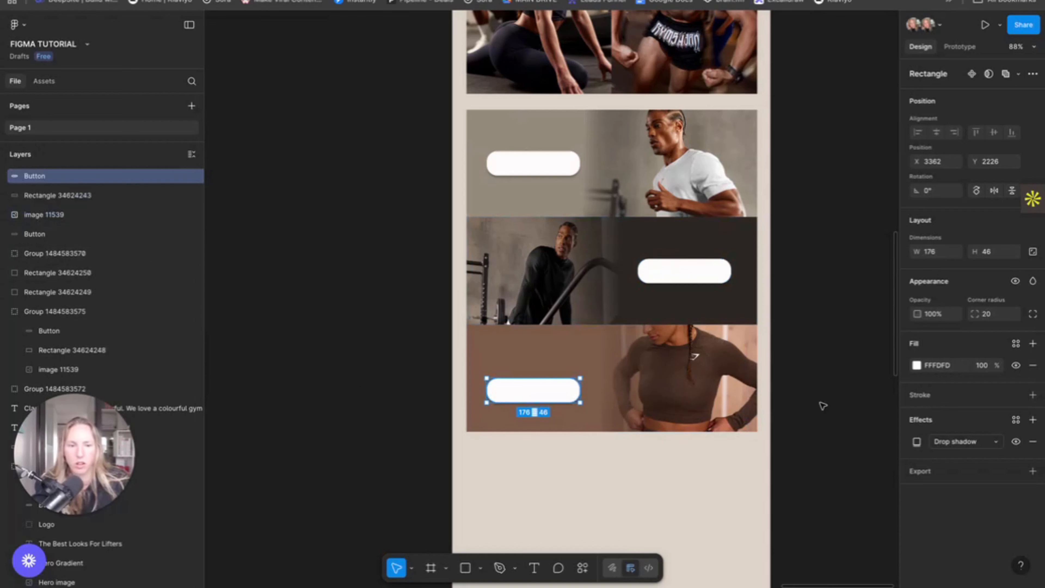
{"action": "left_click_drag", "start_coordinate": [523, 397], "coordinate": [523, 386]}
{"action": "left_click", "coordinate": [696, 279]}
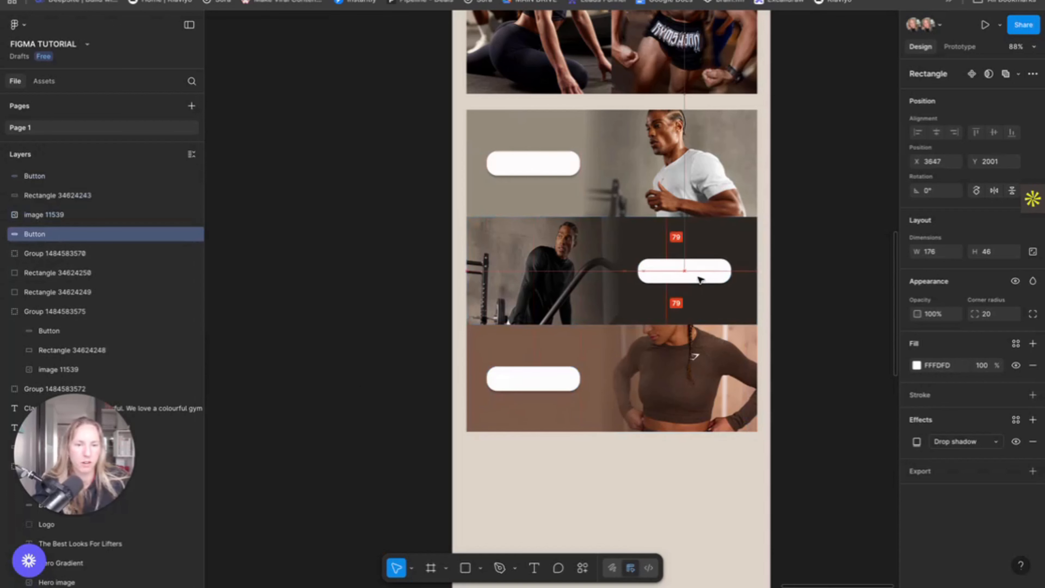
{"action": "left_click", "coordinate": [822, 285]}
Copy the hero's GET THEM button text onto the white button of the white T-shirt banner
{"action": "scroll", "coordinate": [625, 251], "scroll_direction": "up", "scroll_amount": 10}
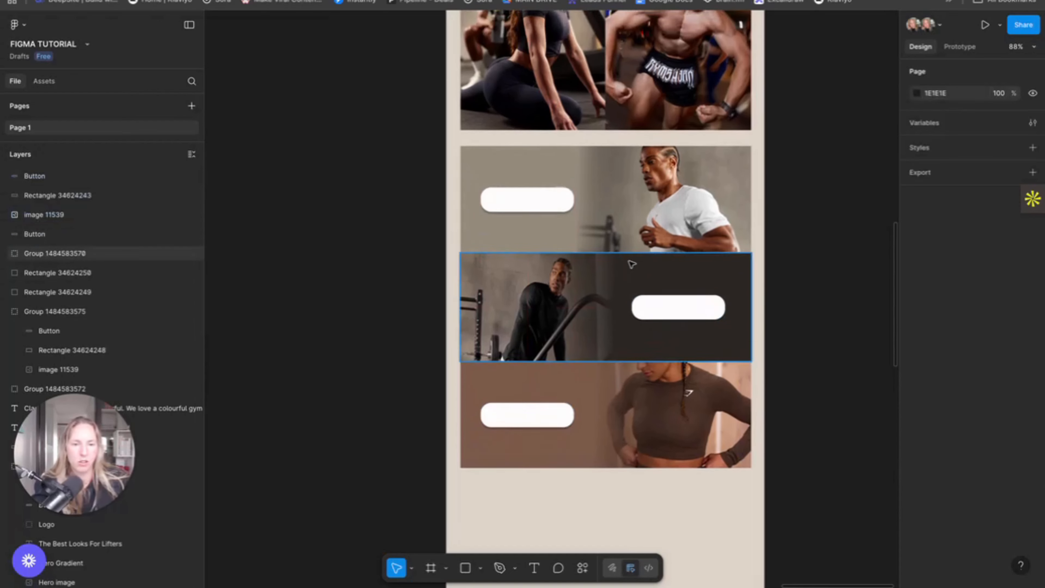
{"action": "scroll", "coordinate": [620, 256], "scroll_direction": "up", "scroll_amount": 9}
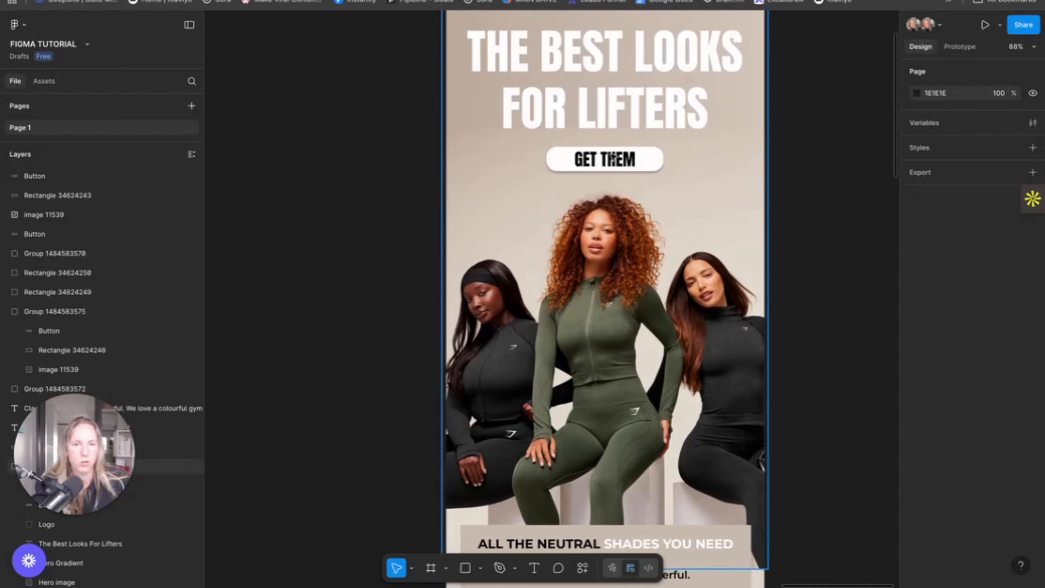
{"action": "scroll", "coordinate": [612, 155], "scroll_direction": "down", "scroll_amount": 1}
{"action": "double_click", "coordinate": [611, 147]}
{"action": "scroll", "coordinate": [534, 176], "scroll_direction": "down", "scroll_amount": 18}
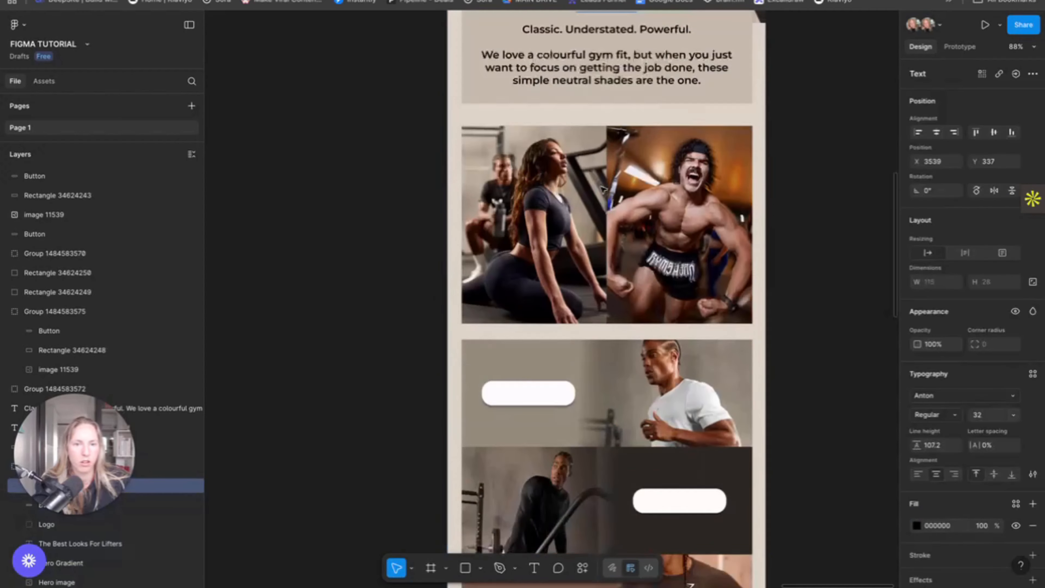
{"action": "left_click", "coordinate": [534, 178]}
{"action": "key", "text": "ctrl+v"}
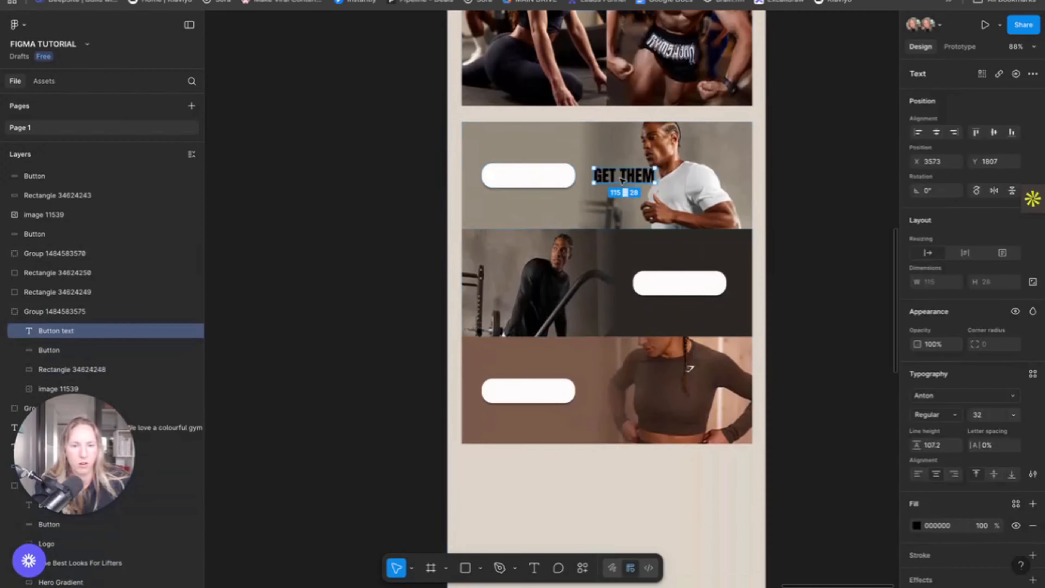
{"action": "left_click_drag", "start_coordinate": [622, 181], "coordinate": [533, 181]}
Change the copied button text to SHOP WHITE and set its font size to 24
{"action": "double_click", "coordinate": [533, 181]}
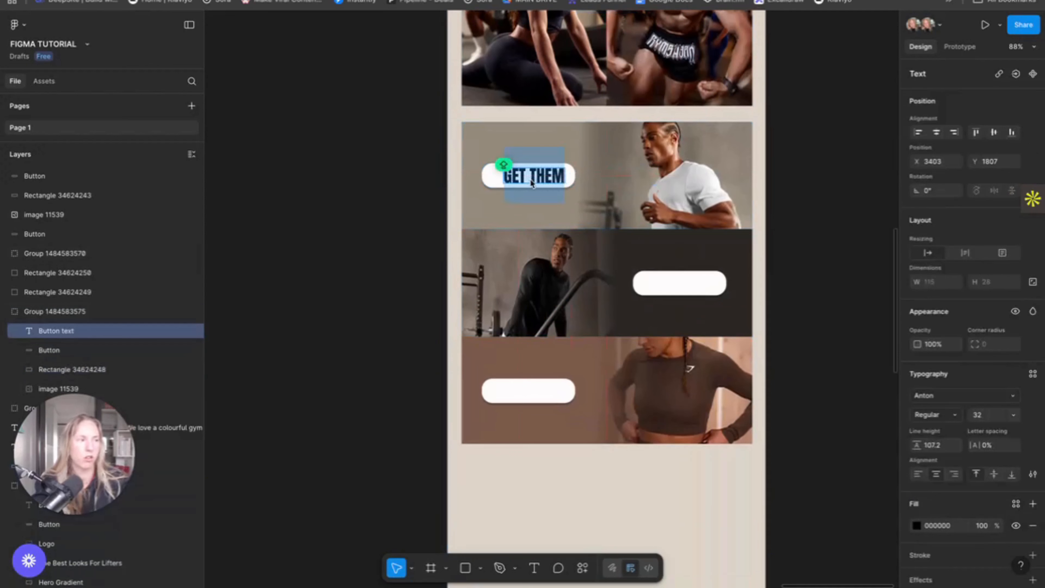
{"action": "type", "text": "SHOP WHITE"}
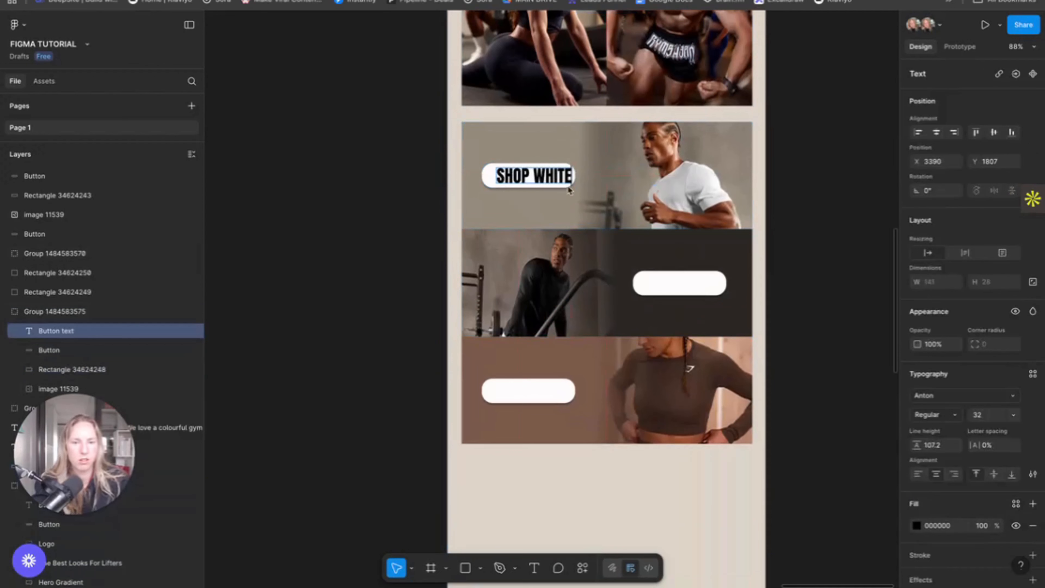
{"action": "key", "text": "Escape"}
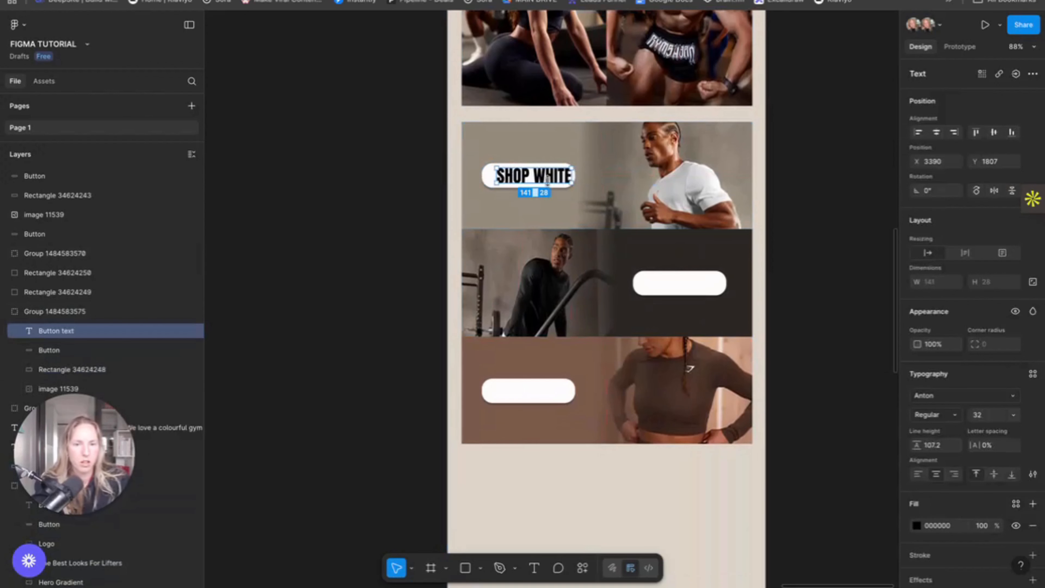
{"action": "left_click", "coordinate": [1012, 415]}
{"action": "left_click", "coordinate": [991, 402]}
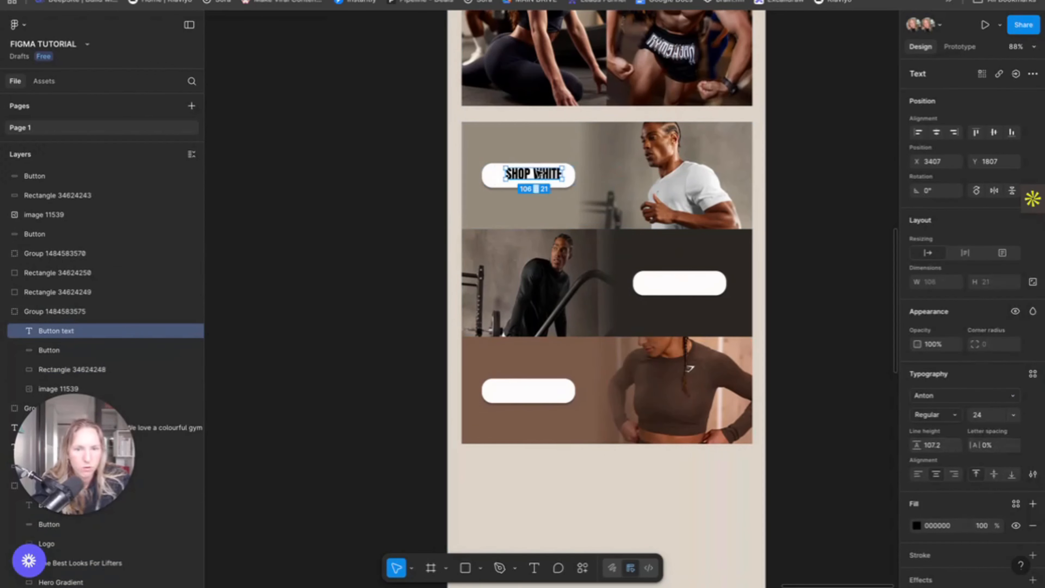
Duplicate the SHOP WHITE label onto the dark banner's button, move its layer above the button and change the text to SHOP BLACK
{"action": "left_click_drag", "start_coordinate": [536, 173], "coordinate": [698, 290]}
{"action": "left_click_drag", "start_coordinate": [48, 330], "coordinate": [59, 197]}
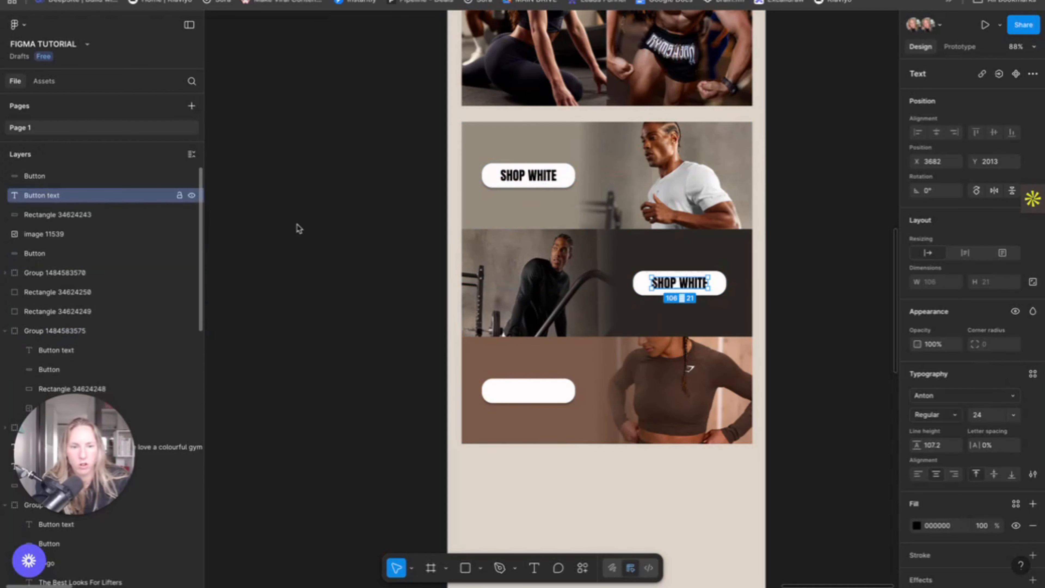
{"action": "double_click", "coordinate": [682, 284]}
{"action": "type", "text": "SHOP BLACK"}
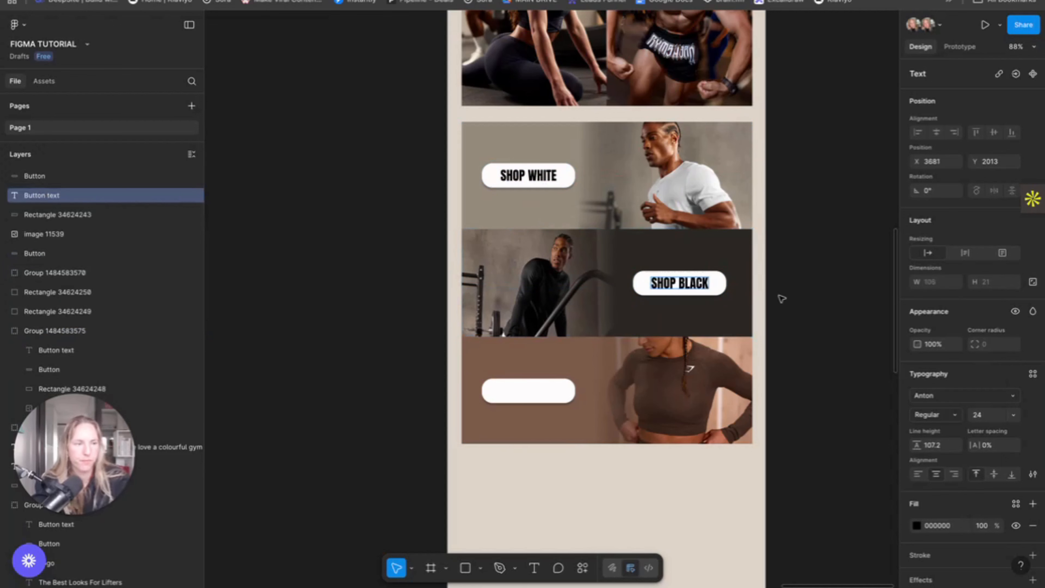
{"action": "key", "text": "Escape"}
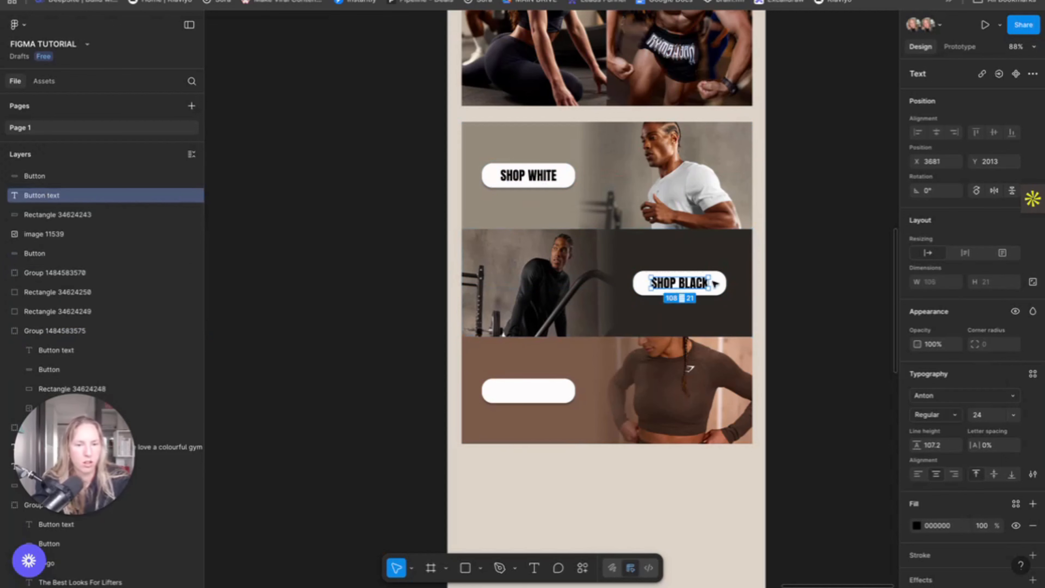
{"action": "left_click", "coordinate": [734, 287]}
Copy the SHOP BLACK label onto the brown banner's button, bring its layer to the front and change the text to SHOP BROWN
{"action": "left_click", "coordinate": [701, 284]}
{"action": "key", "text": "ctrl+c"}
{"action": "key", "text": "ctrl+v"}
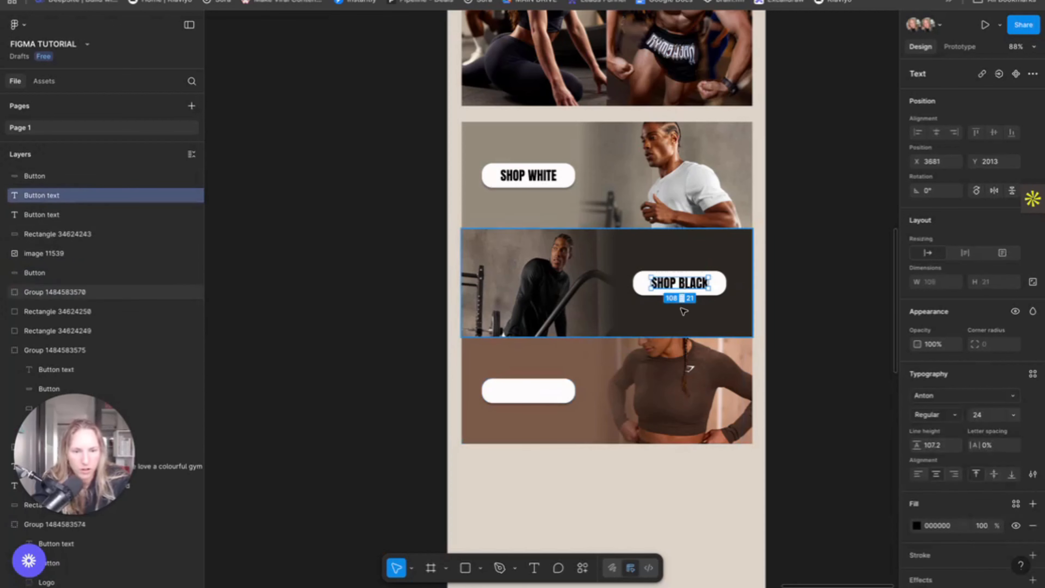
{"action": "left_click_drag", "start_coordinate": [683, 289], "coordinate": [530, 396]}
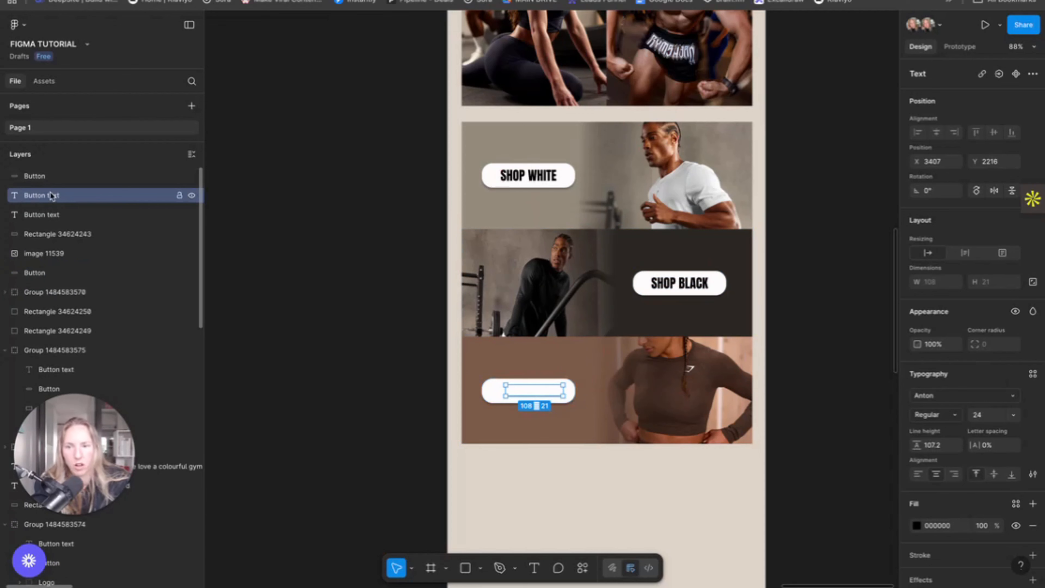
{"action": "left_click_drag", "start_coordinate": [54, 196], "coordinate": [60, 173]}
{"action": "double_click", "coordinate": [535, 390]}
{"action": "double_click", "coordinate": [541, 387]}
{"action": "type", "text": "BROWN"}
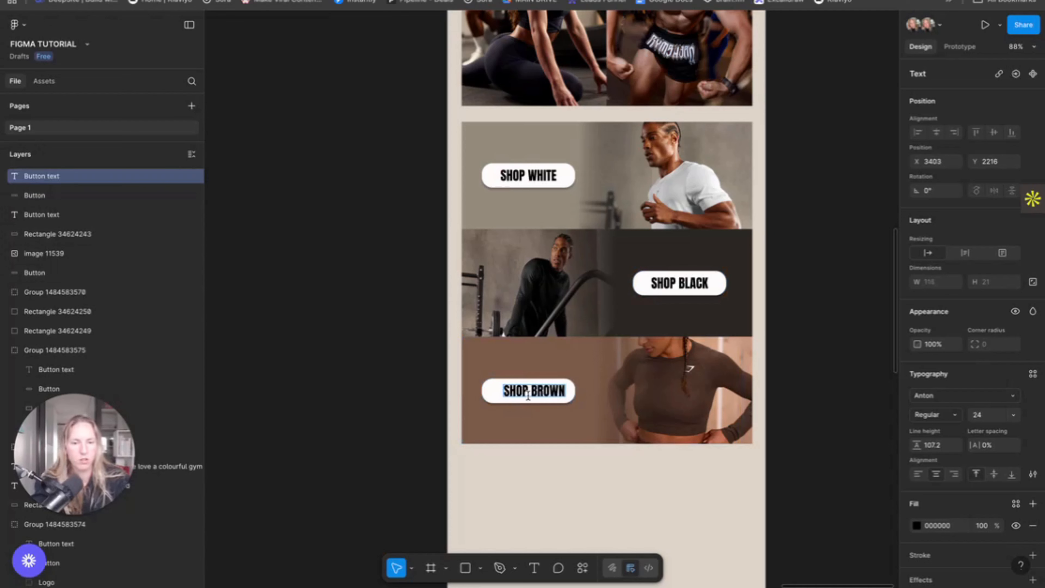
{"action": "key", "text": "Escape"}
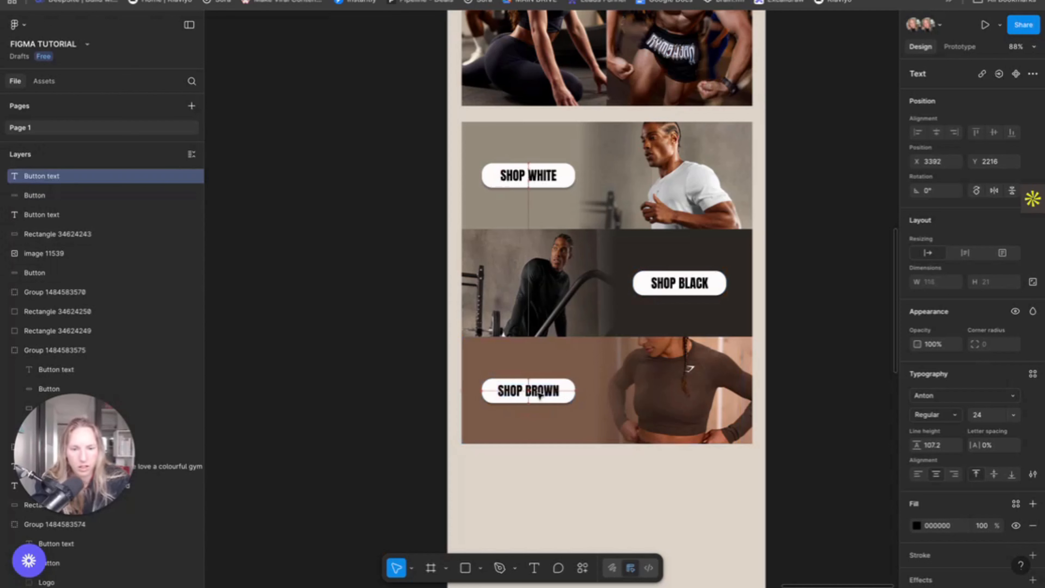
{"action": "left_click", "coordinate": [576, 484]}
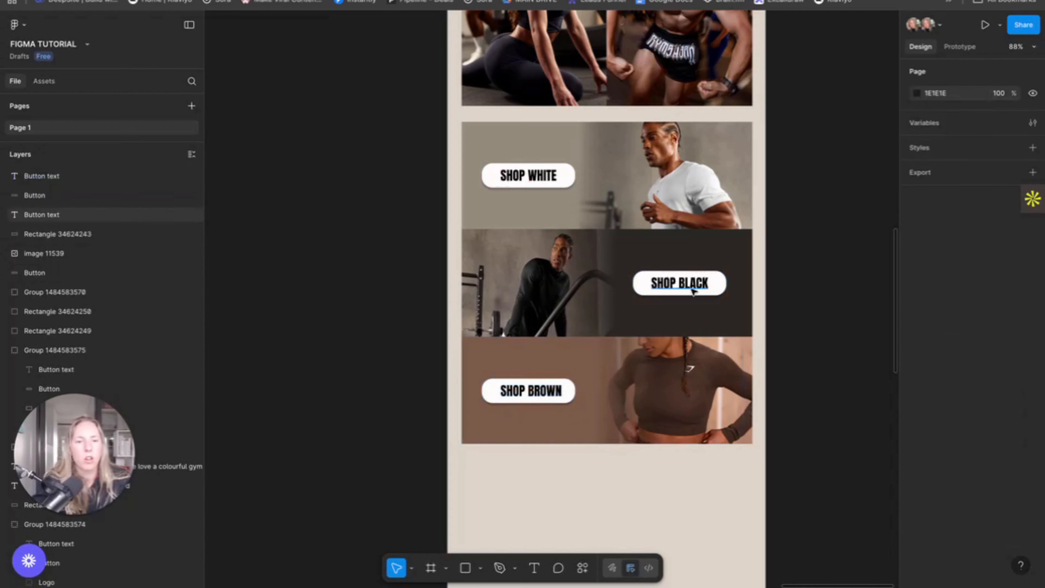
Group all elements of the three product banners together and collapse the hero group in the layer list
{"action": "scroll", "coordinate": [740, 195], "scroll_direction": "down", "scroll_amount": 3}
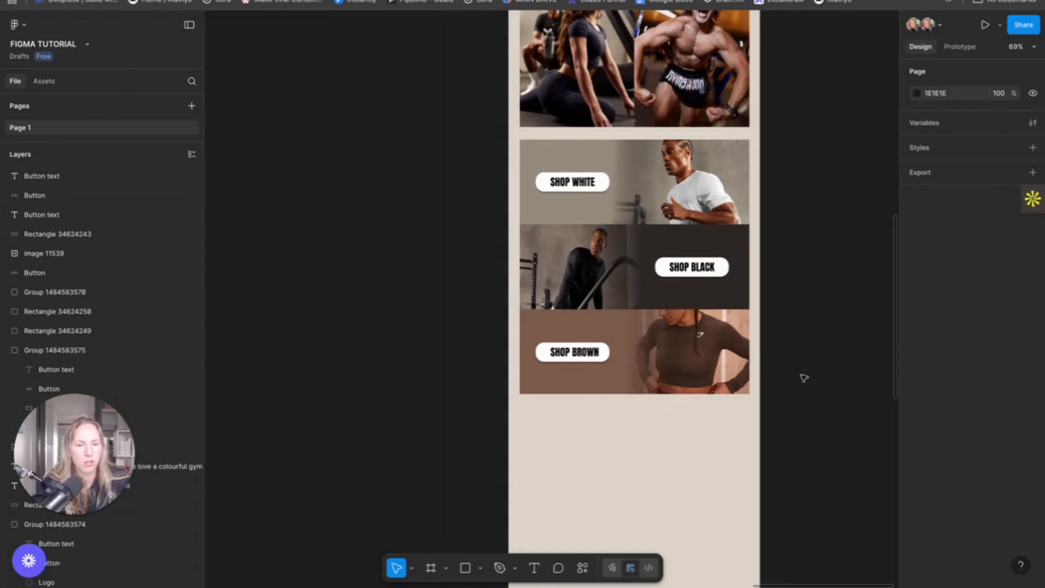
{"action": "left_click_drag", "start_coordinate": [787, 379], "coordinate": [486, 155]}
{"action": "scroll", "coordinate": [576, 165], "scroll_direction": "down", "scroll_amount": 1}
{"action": "right_click", "coordinate": [650, 158]}
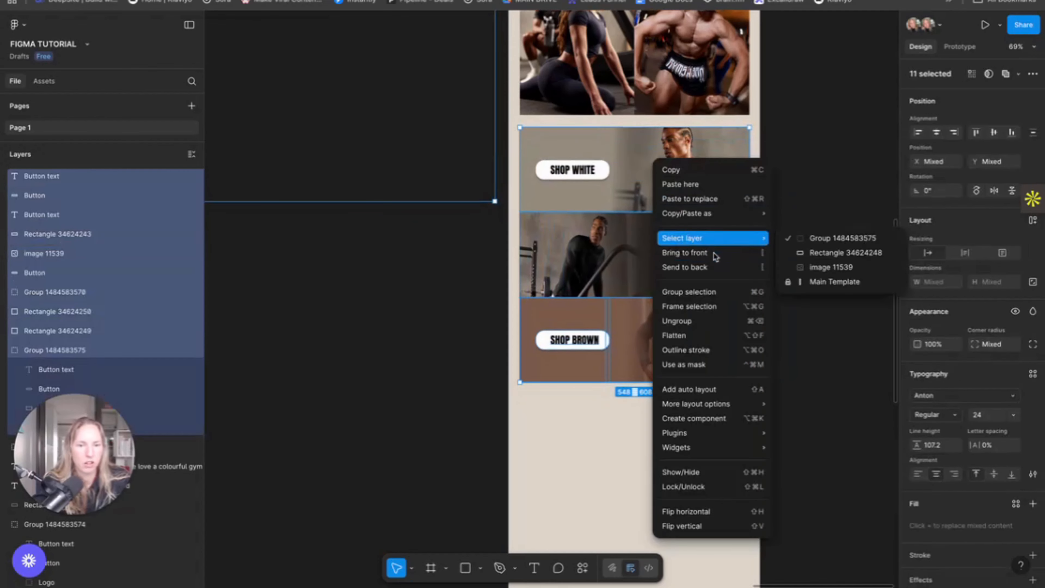
{"action": "left_click", "coordinate": [710, 292]}
{"action": "left_click", "coordinate": [809, 240]}
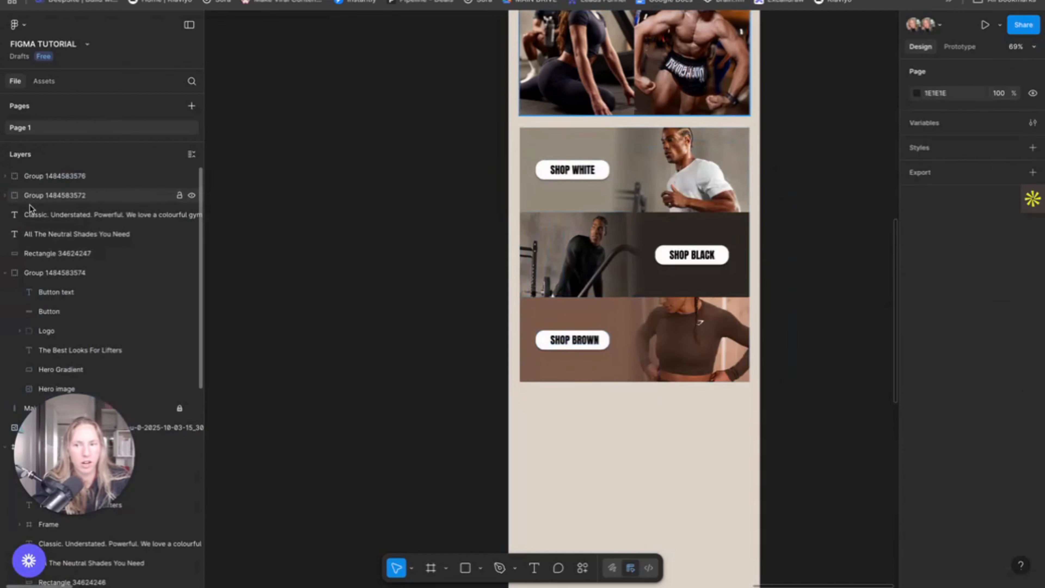
{"action": "left_click", "coordinate": [4, 273]}
Group the neutral shades heading, its paragraph and the background rectangle, and collapse the new group in the layer list
{"action": "scroll", "coordinate": [412, 241], "scroll_direction": "up", "scroll_amount": 5}
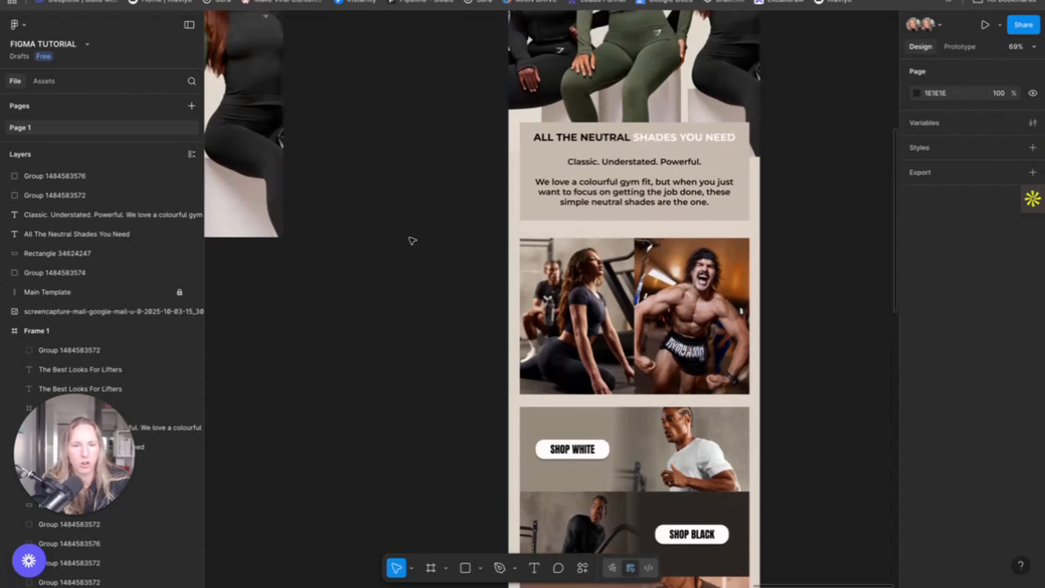
{"action": "scroll", "coordinate": [413, 240], "scroll_direction": "up", "scroll_amount": 5}
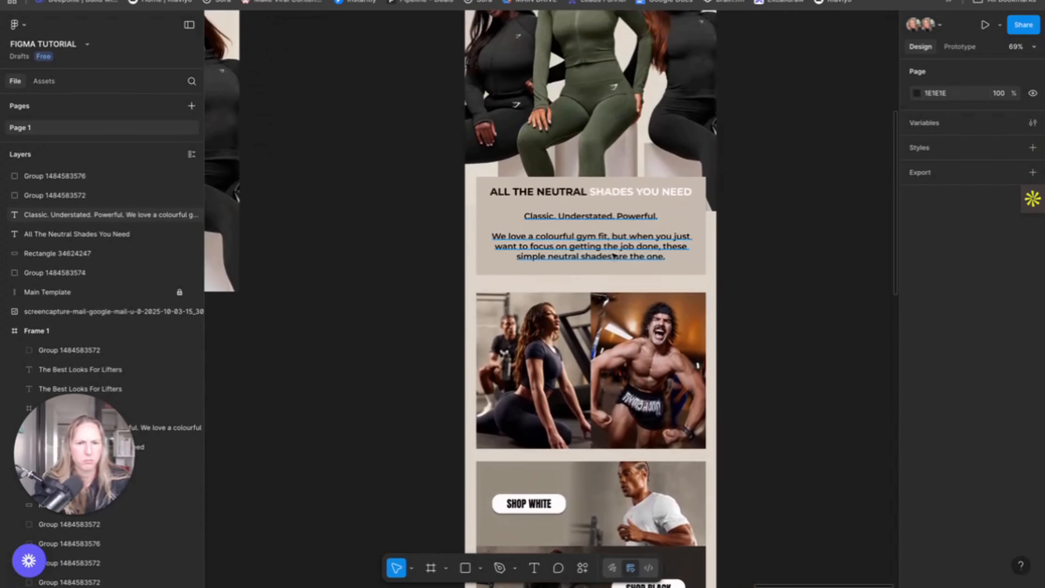
{"action": "left_click_drag", "start_coordinate": [759, 258], "coordinate": [565, 219]}
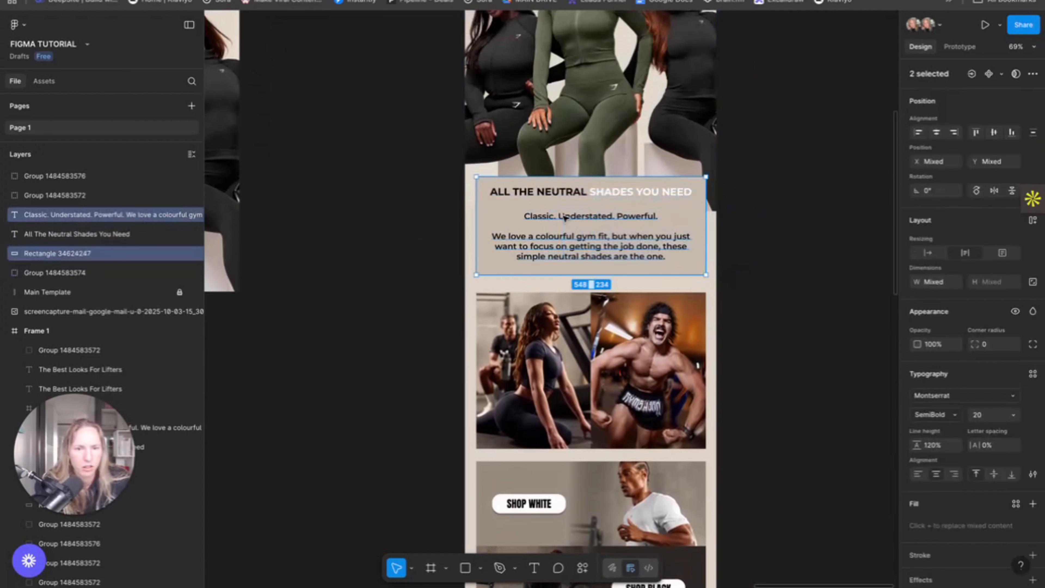
{"action": "left_click", "coordinate": [602, 199]}
{"action": "left_click", "coordinate": [598, 238], "text": "shift"}
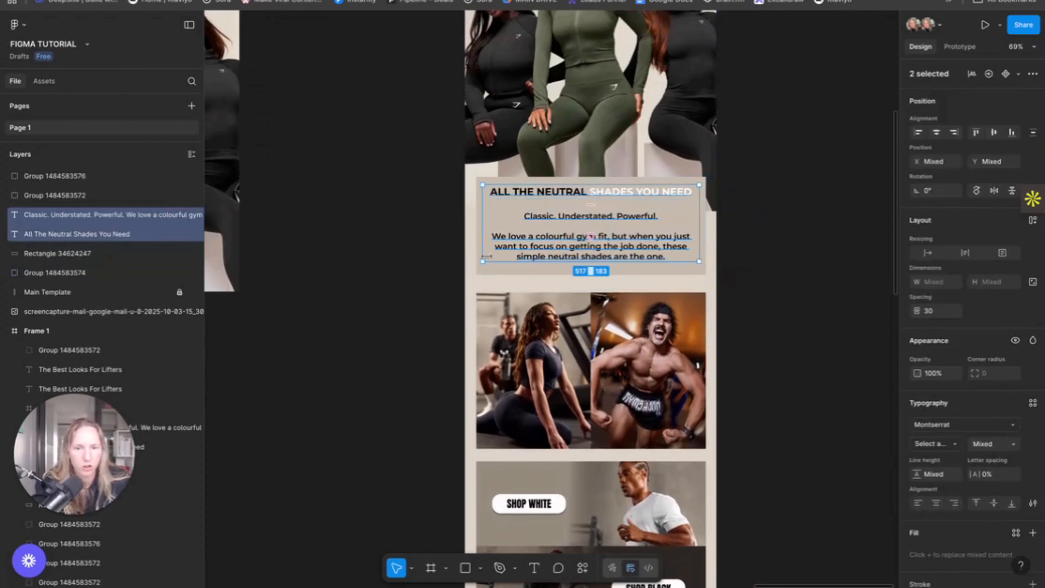
{"action": "left_click", "coordinate": [509, 271], "text": "shift"}
{"action": "right_click", "coordinate": [596, 222]}
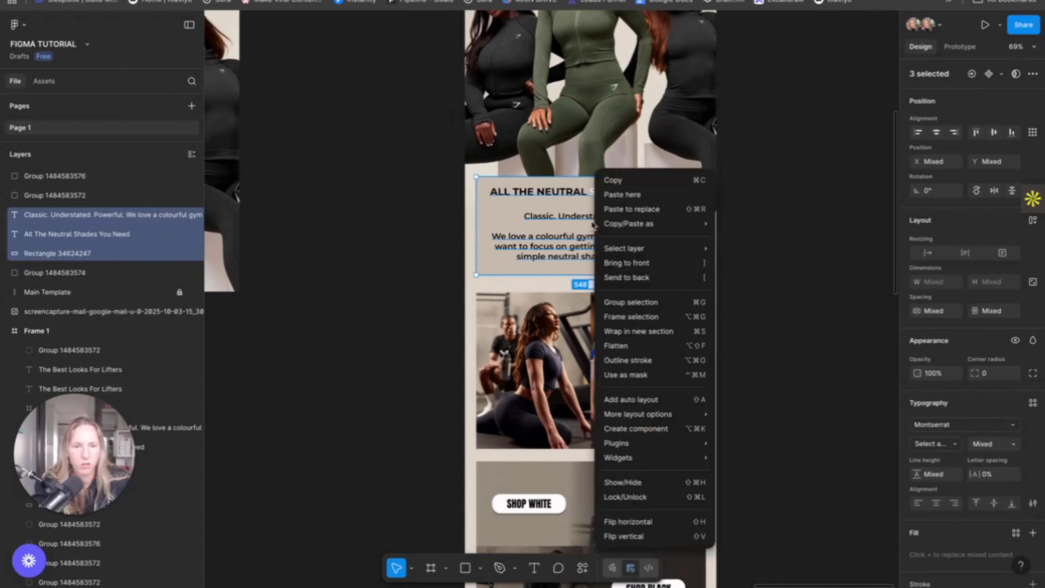
{"action": "left_click", "coordinate": [651, 300]}
{"action": "left_click", "coordinate": [790, 287]}
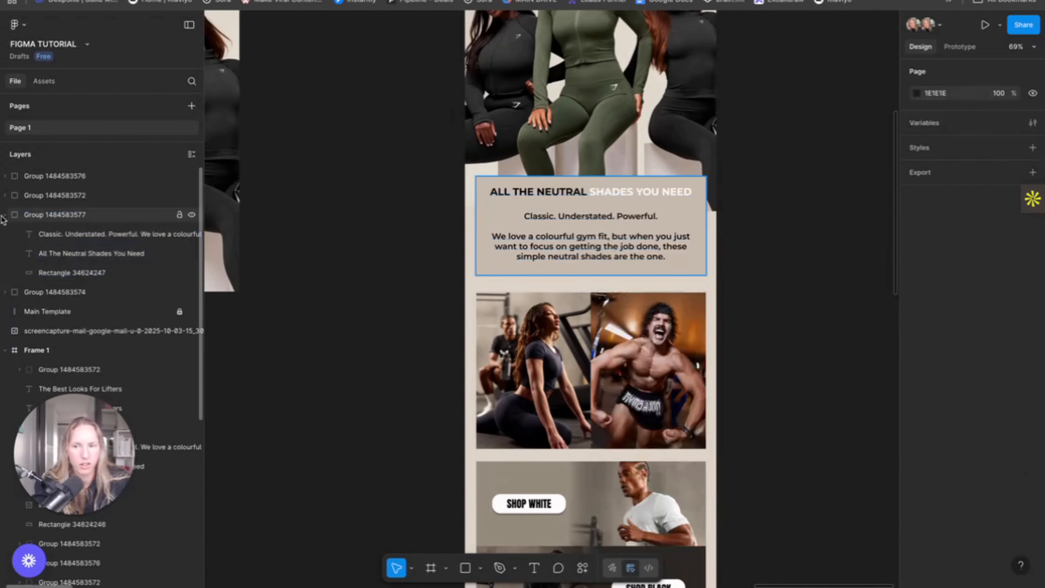
{"action": "left_click", "coordinate": [5, 214]}
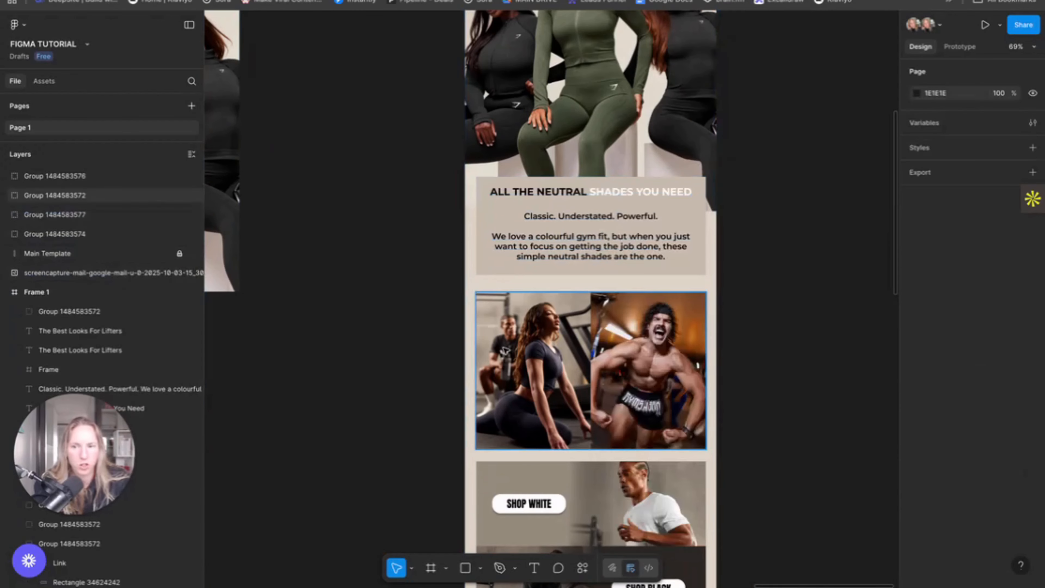
Add the heading CHECK OUT THESE BESTSELLERS on the empty background below the brown banner
{"action": "scroll", "coordinate": [573, 338], "scroll_direction": "down", "scroll_amount": 10}
{"action": "scroll", "coordinate": [569, 338], "scroll_direction": "down", "scroll_amount": 3}
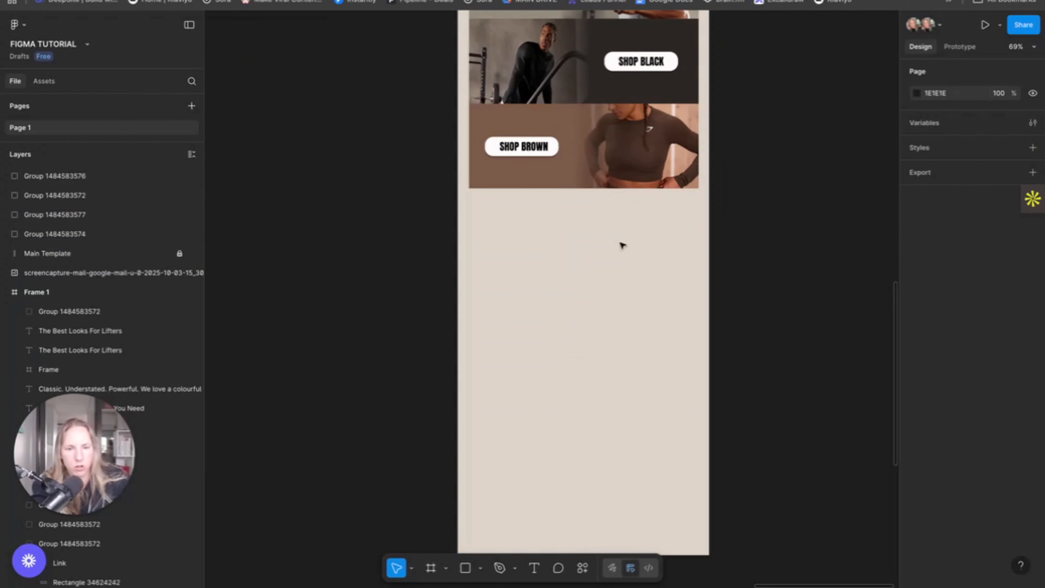
{"action": "key", "text": "t"}
{"action": "left_click", "coordinate": [552, 239]}
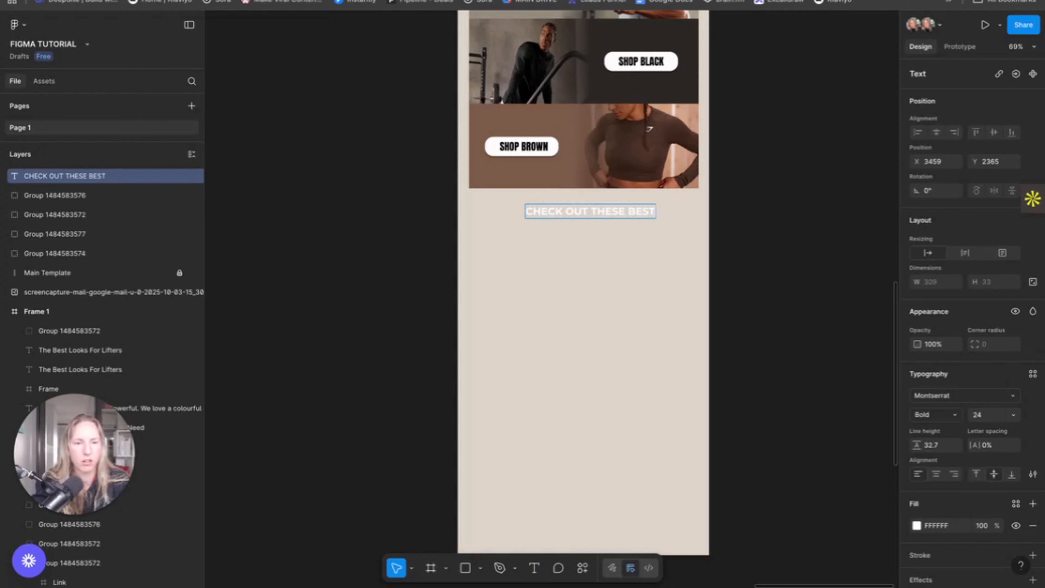
{"action": "left_click_drag", "start_coordinate": [653, 217], "coordinate": [624, 214]}
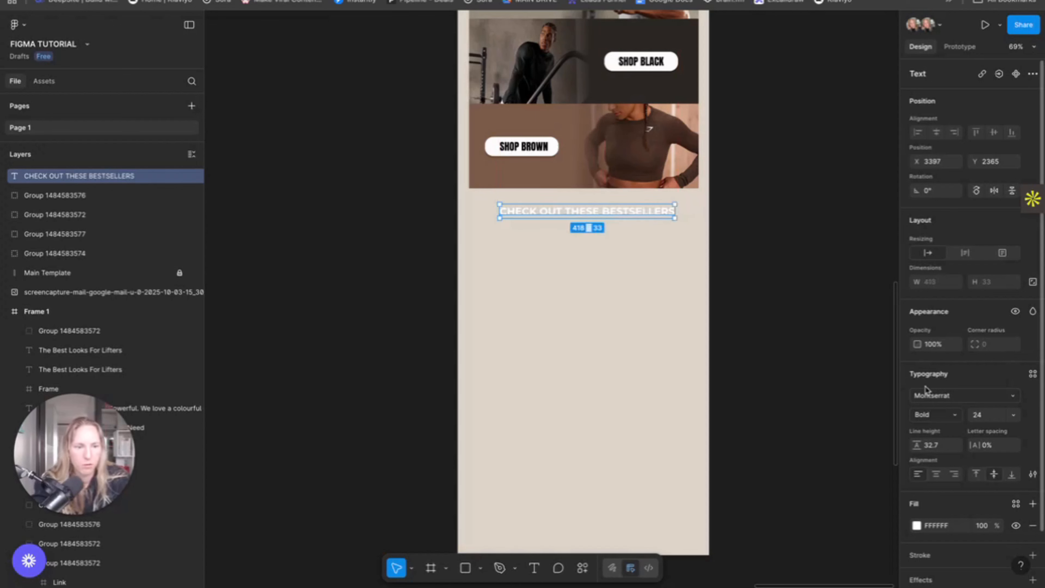
Set the CHECK OUT THESE BESTSELLERS heading in Anton at size 40 and centre it below the brown banner
{"action": "left_click", "coordinate": [932, 395]}
{"action": "type", "text": "anto"}
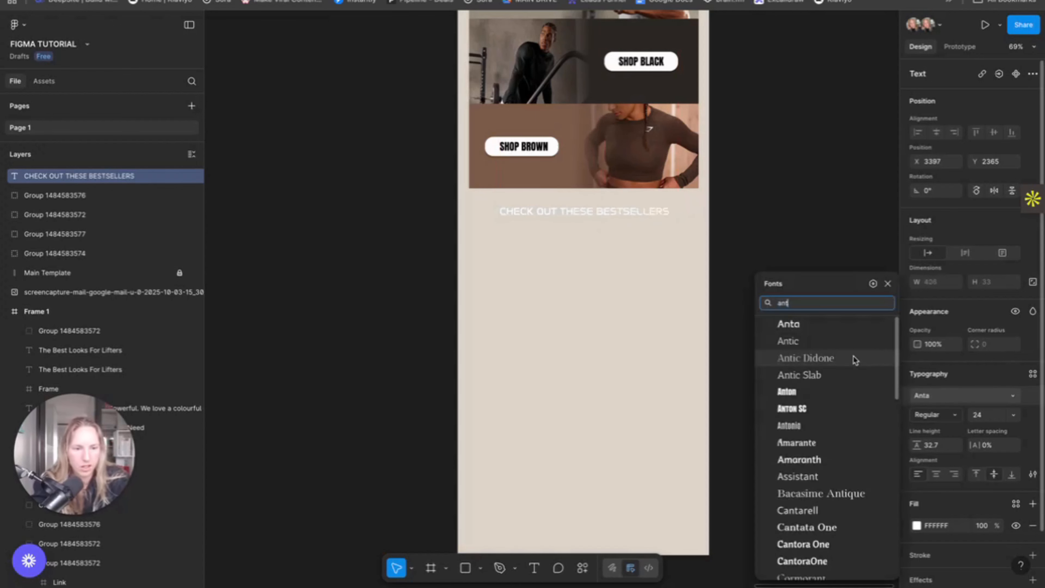
{"action": "left_click", "coordinate": [796, 395]}
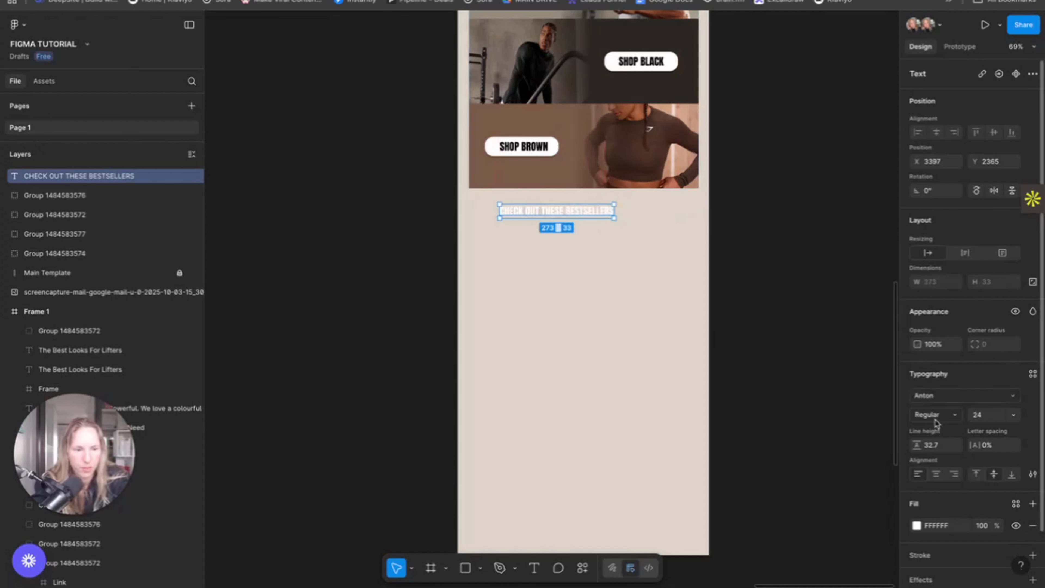
{"action": "left_click", "coordinate": [1013, 414]}
{"action": "left_click", "coordinate": [1000, 457]}
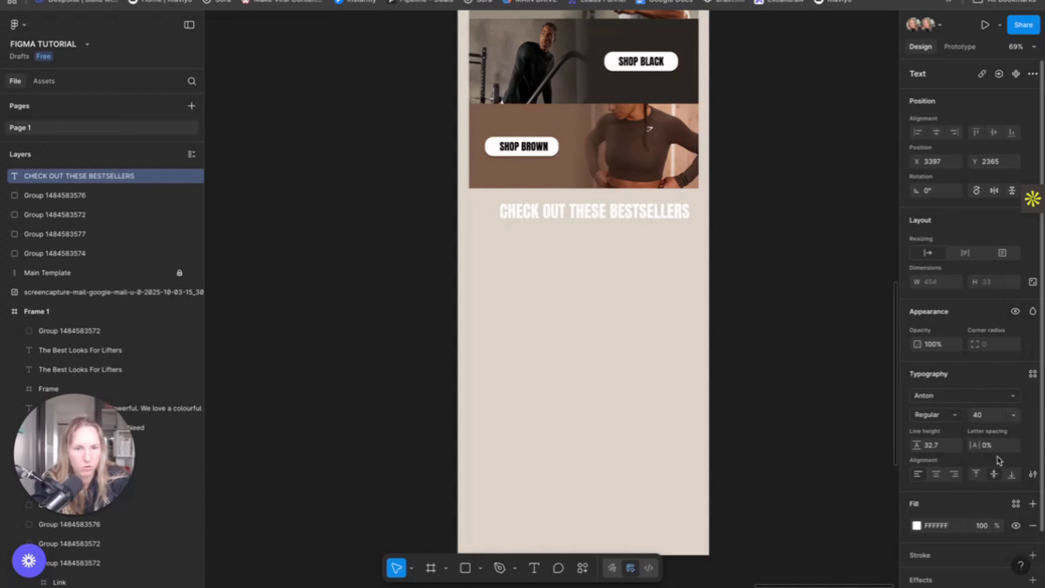
{"action": "left_click_drag", "start_coordinate": [597, 214], "coordinate": [599, 218]}
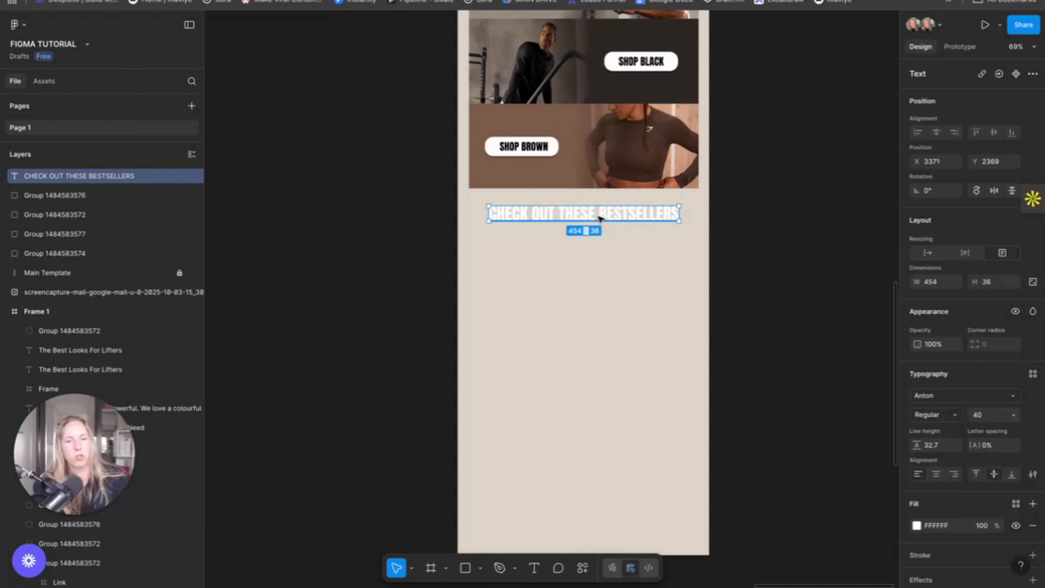
Change the bestsellers heading's fill to black, 000000
{"action": "left_click", "coordinate": [917, 525]}
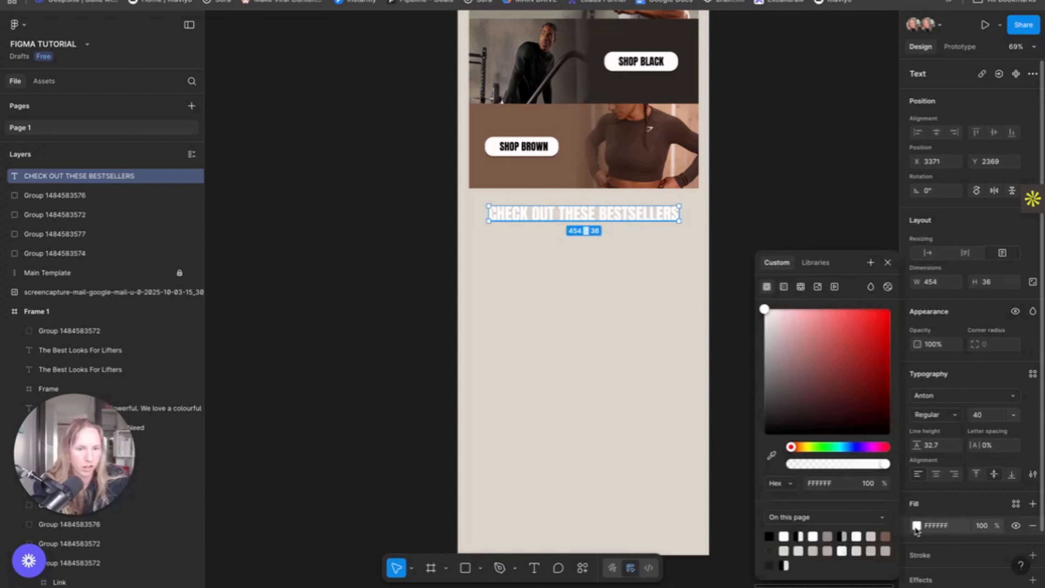
{"action": "left_click", "coordinate": [768, 535]}
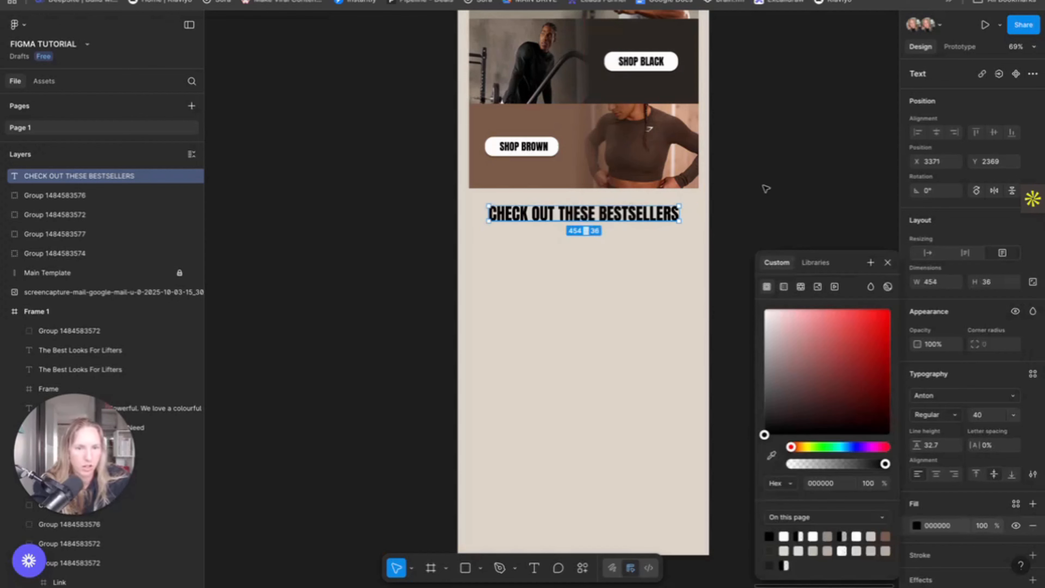
{"action": "left_click", "coordinate": [766, 192]}
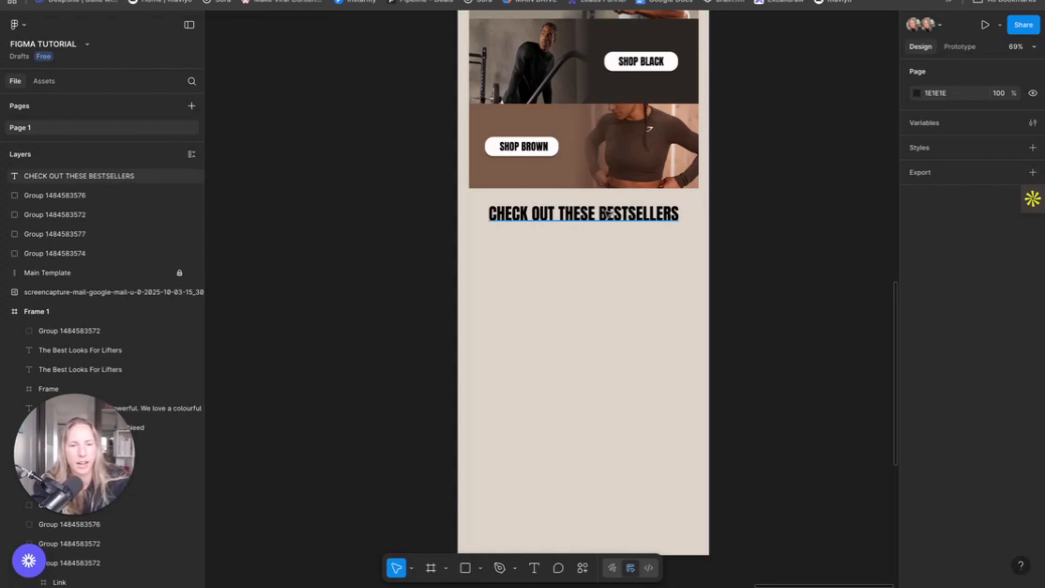
Paste the four-image product group below the bestsellers heading, set its width to 600 and line it up with the template's sides
{"action": "scroll", "coordinate": [702, 243], "scroll_direction": "down", "scroll_amount": 3}
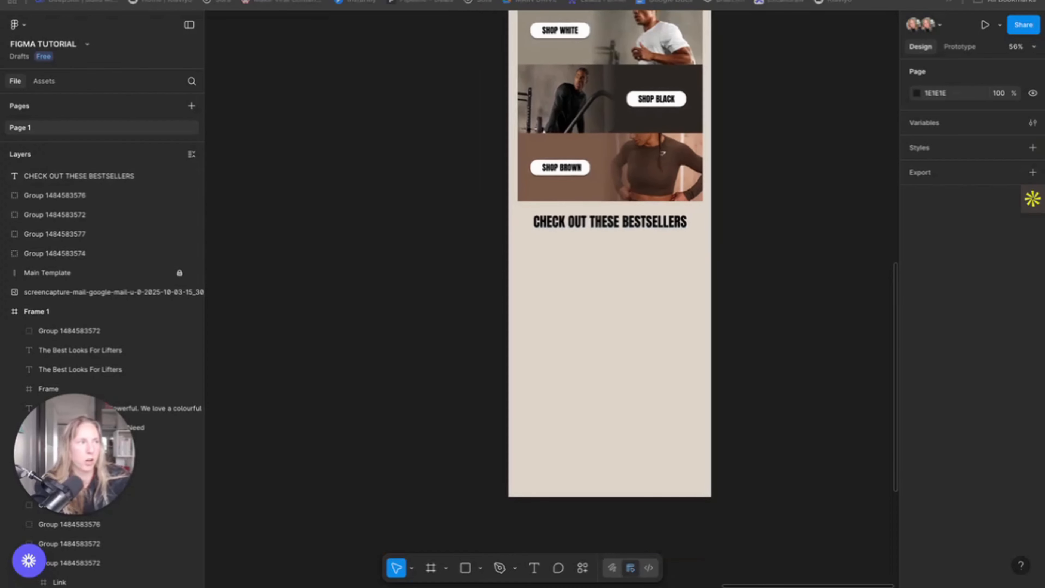
{"action": "scroll", "coordinate": [771, 268], "scroll_direction": "up", "scroll_amount": 1}
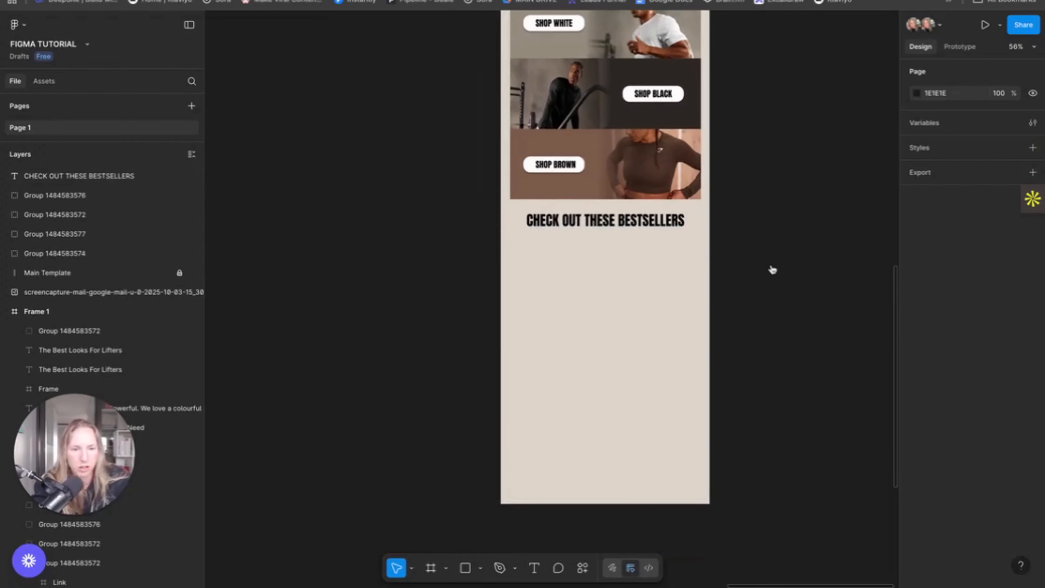
{"action": "key", "text": "super+v"}
{"action": "left_click_drag", "start_coordinate": [542, 257], "coordinate": [606, 314]}
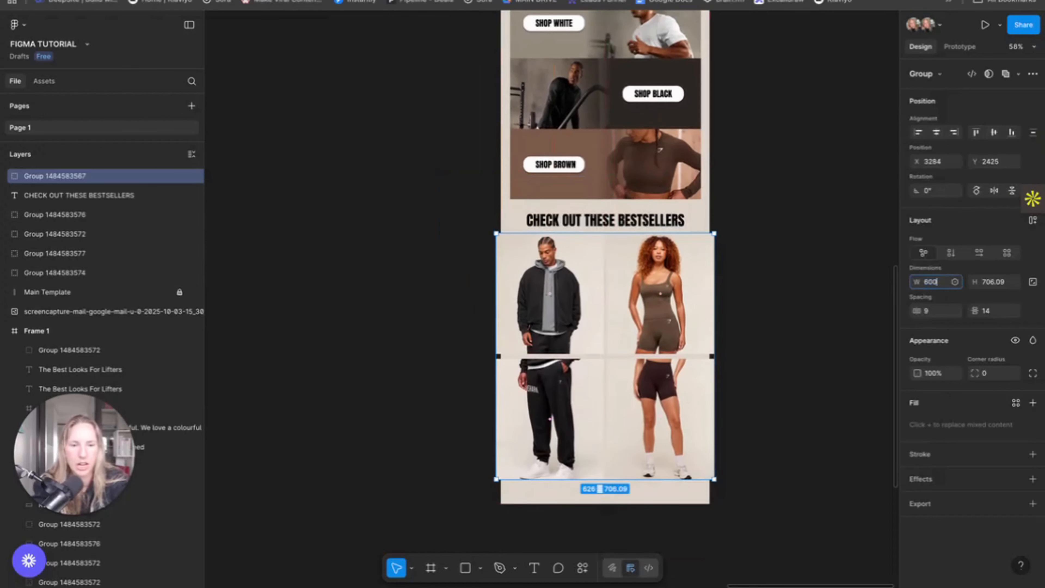
{"action": "key", "text": "Return"}
{"action": "mouse_move", "coordinate": [633, 284]}
{"action": "left_mouse_down"}
{"action": "mouse_move", "coordinate": [646, 283]}
{"action": "mouse_move", "coordinate": [637, 283]}
{"action": "left_mouse_up"}
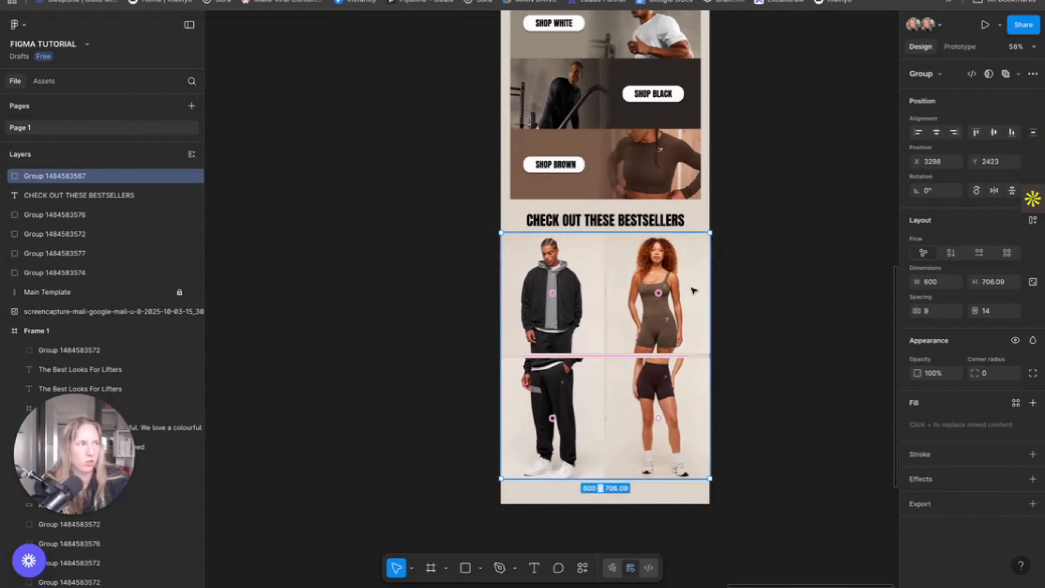
{"action": "left_click", "coordinate": [747, 255]}
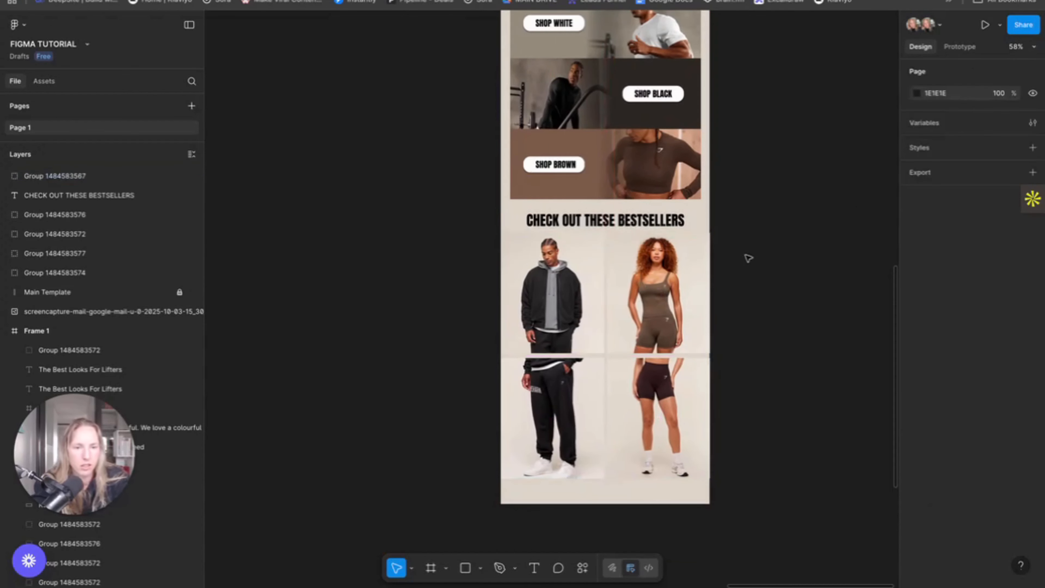
Examine the product grid's edges and spacing against the template, heading and banners above
{"action": "left_click", "coordinate": [694, 304]}
{"action": "scroll", "coordinate": [692, 303], "scroll_direction": "up", "scroll_amount": 3}
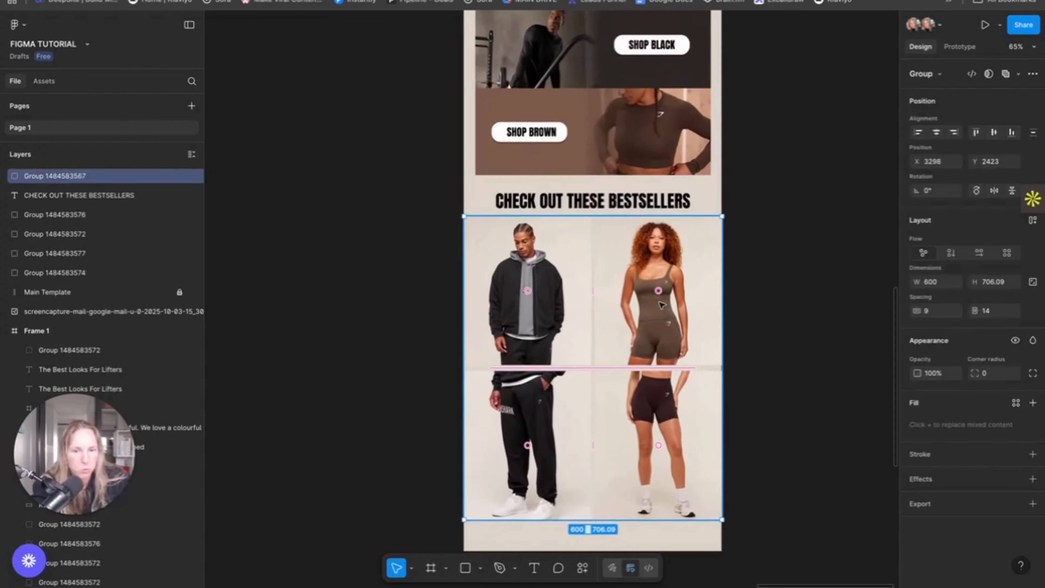
{"action": "left_click", "coordinate": [794, 285]}
{"action": "left_click", "coordinate": [726, 236]}
{"action": "left_click_drag", "start_coordinate": [730, 231], "coordinate": [730, 231]}
{"action": "left_click", "coordinate": [778, 247]}
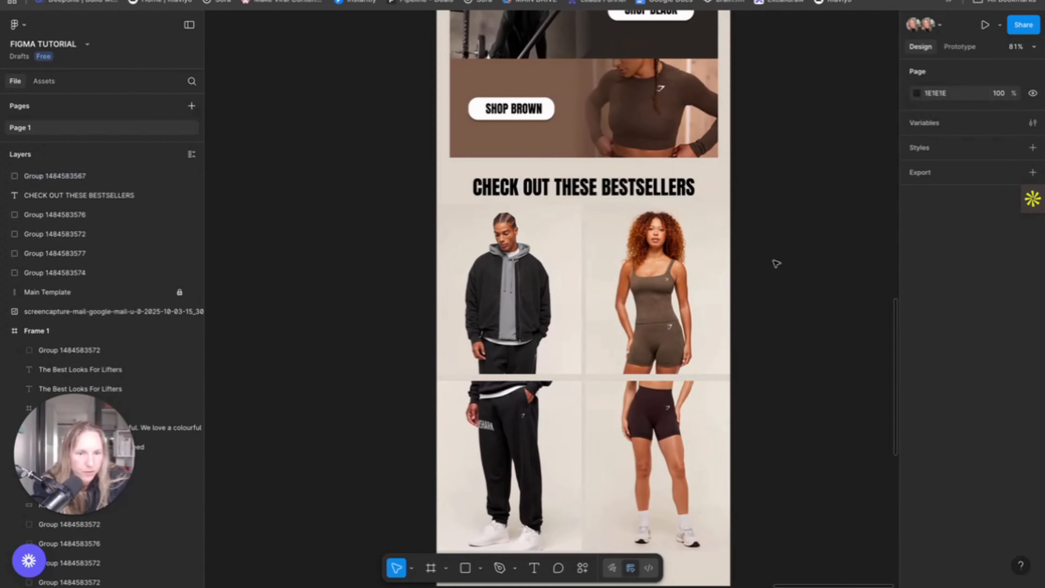
{"action": "scroll", "coordinate": [763, 302], "scroll_direction": "down", "scroll_amount": 3}
{"action": "scroll", "coordinate": [762, 304], "scroll_direction": "up", "scroll_amount": 9}
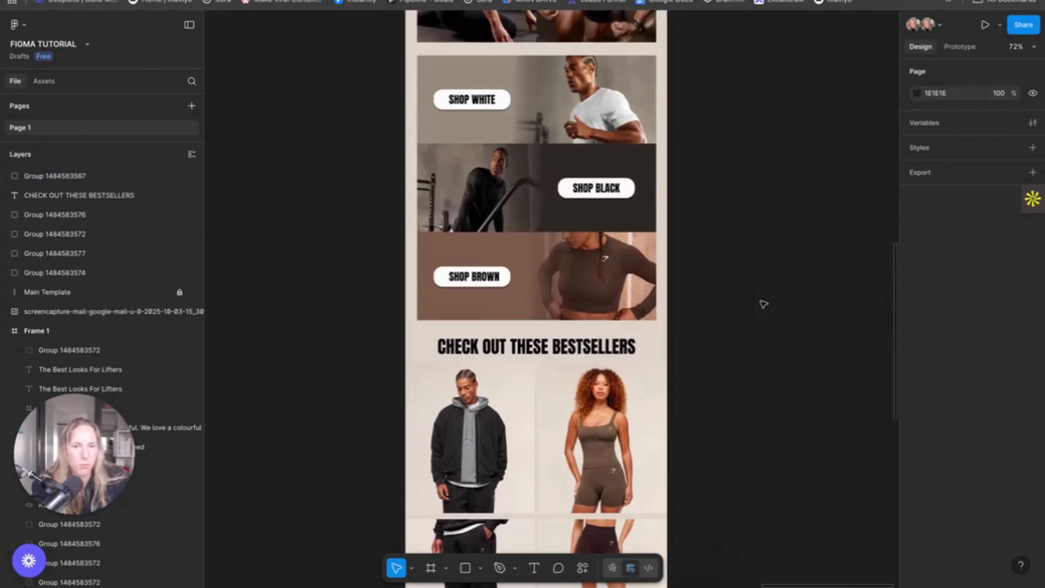
{"action": "scroll", "coordinate": [763, 303], "scroll_direction": "down", "scroll_amount": 4}
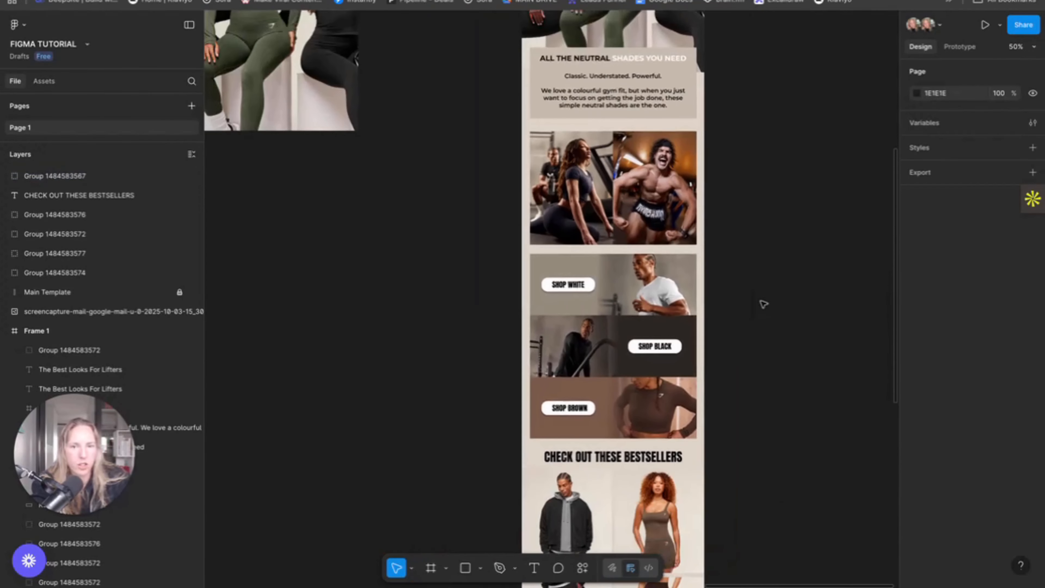
Switch the Main Template background's solid fill to a linear gradient
{"action": "right_click", "coordinate": [529, 247]}
{"action": "left_click", "coordinate": [527, 244]}
{"action": "scroll", "coordinate": [613, 288], "scroll_direction": "down", "scroll_amount": 5}
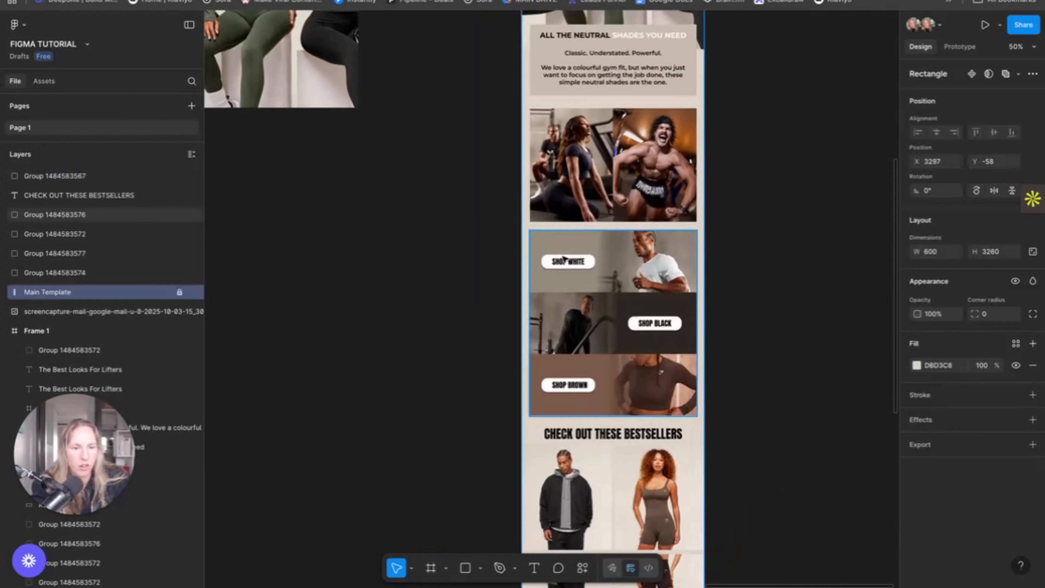
{"action": "left_click", "coordinate": [916, 365]}
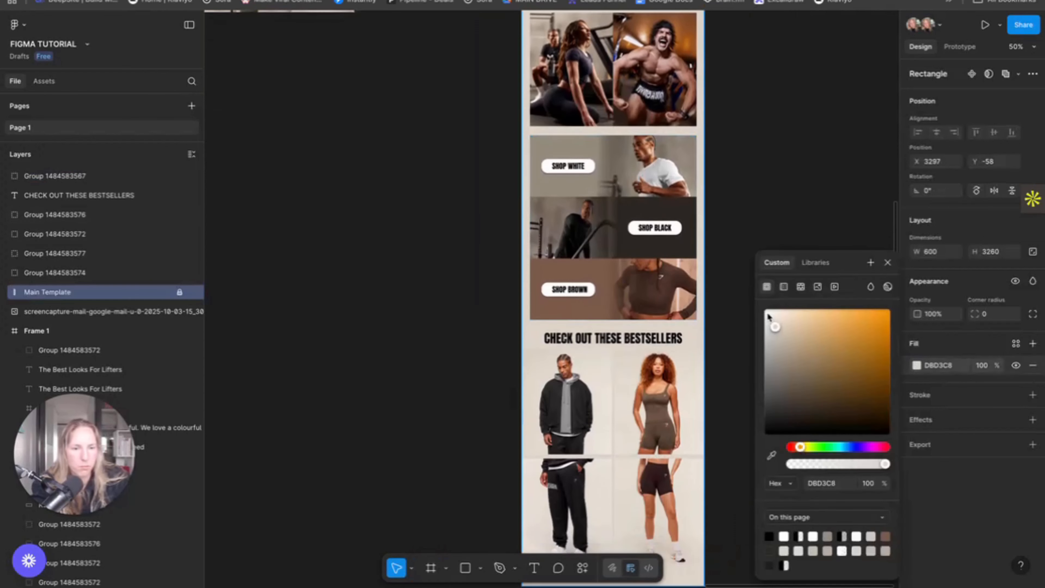
{"action": "left_click_drag", "start_coordinate": [768, 317], "coordinate": [760, 305]}
{"action": "scroll", "coordinate": [719, 164], "scroll_direction": "up", "scroll_amount": 5}
{"action": "scroll", "coordinate": [720, 169], "scroll_direction": "up", "scroll_amount": 3}
{"action": "left_click", "coordinate": [783, 287]}
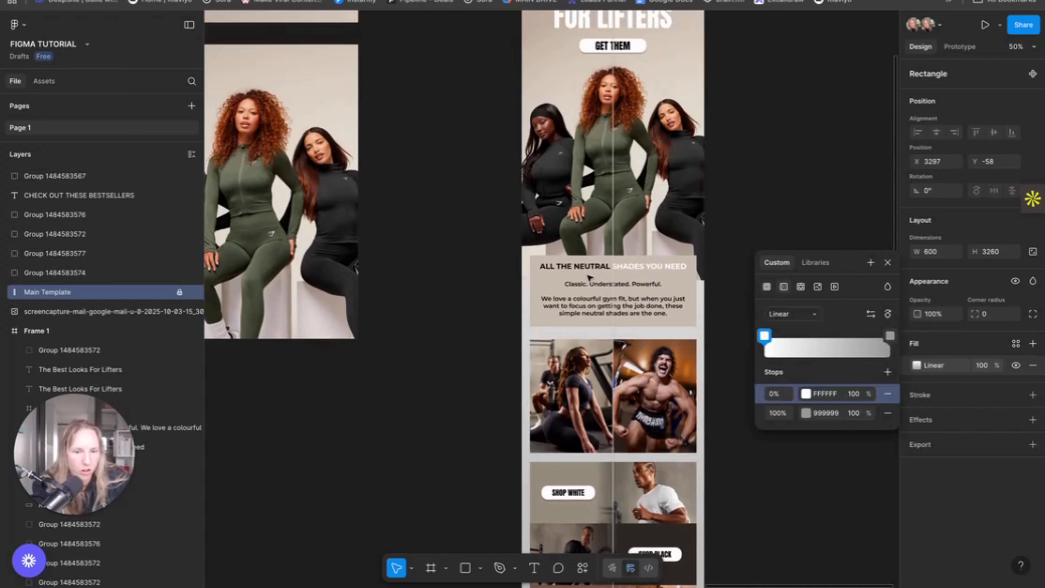
{"action": "scroll", "coordinate": [589, 278], "scroll_direction": "down", "scroll_amount": 8}
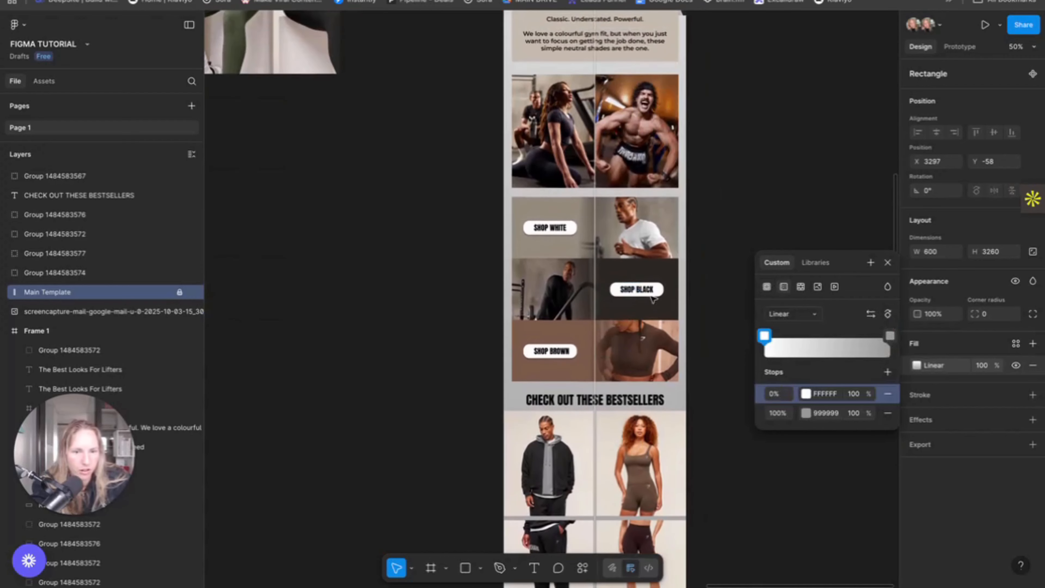
Set the gradient's 0% stop to the beige DFD9CD, sampled from the canvas beside the neutral shades text
{"action": "left_click", "coordinate": [807, 393]}
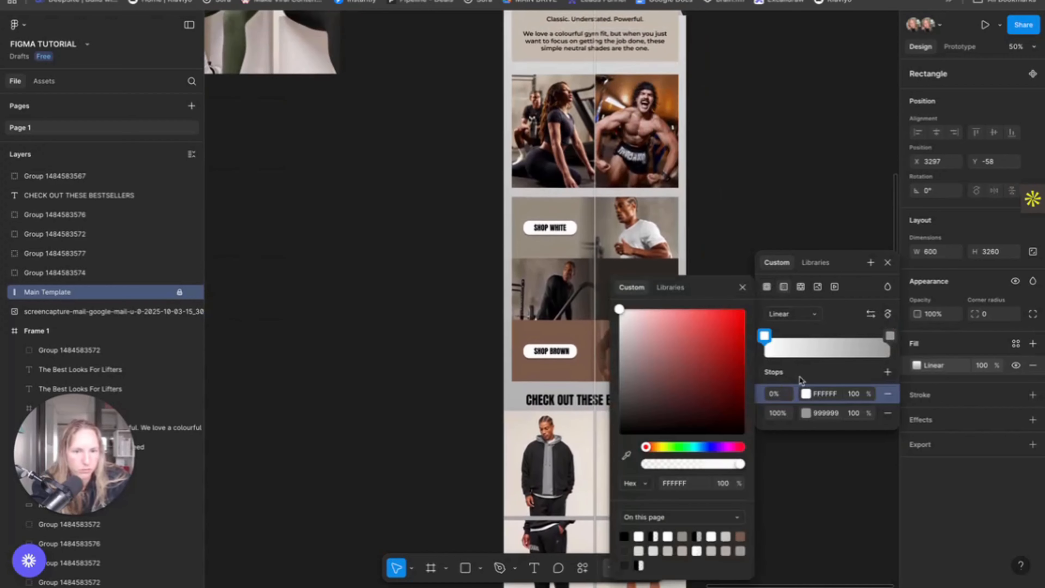
{"action": "scroll", "coordinate": [671, 155], "scroll_direction": "up", "scroll_amount": 5}
{"action": "left_click", "coordinate": [629, 455]}
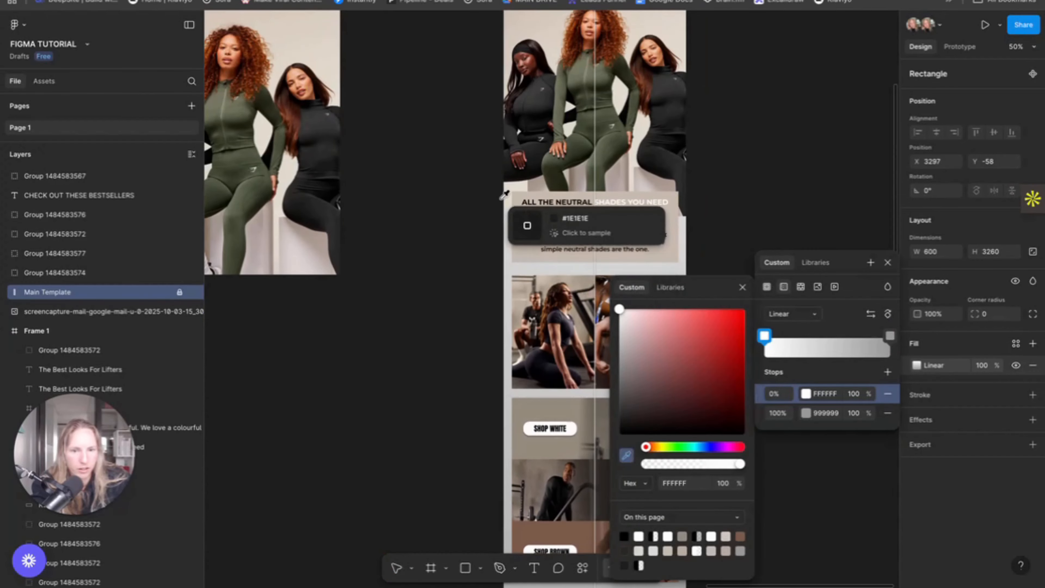
{"action": "left_click", "coordinate": [514, 214]}
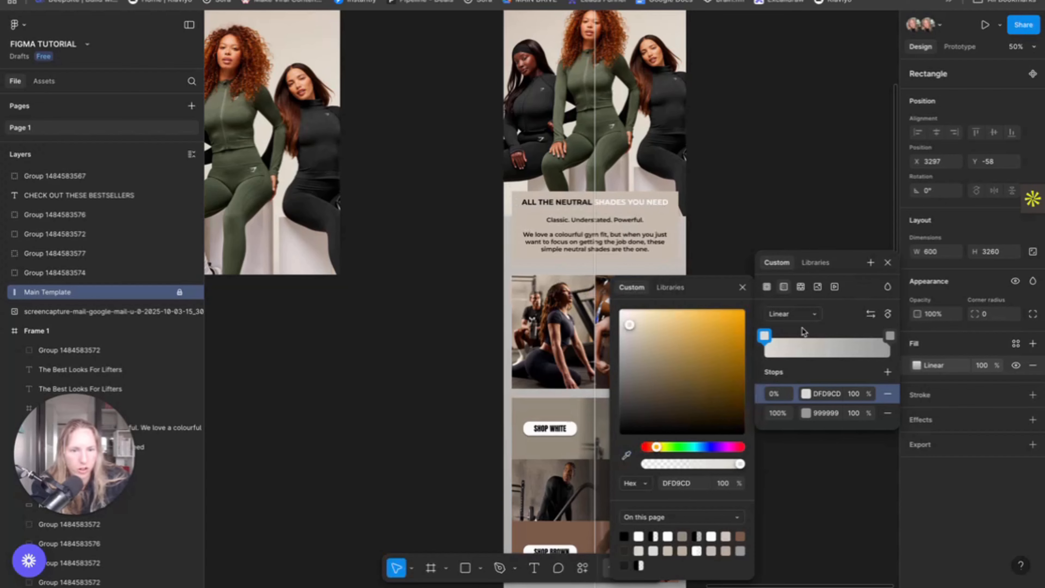
Set the background gradient's 100% stop to the off-white FDFDFD from the page colours
{"action": "scroll", "coordinate": [783, 221], "scroll_direction": "down", "scroll_amount": 3}
{"action": "left_click", "coordinate": [806, 414]}
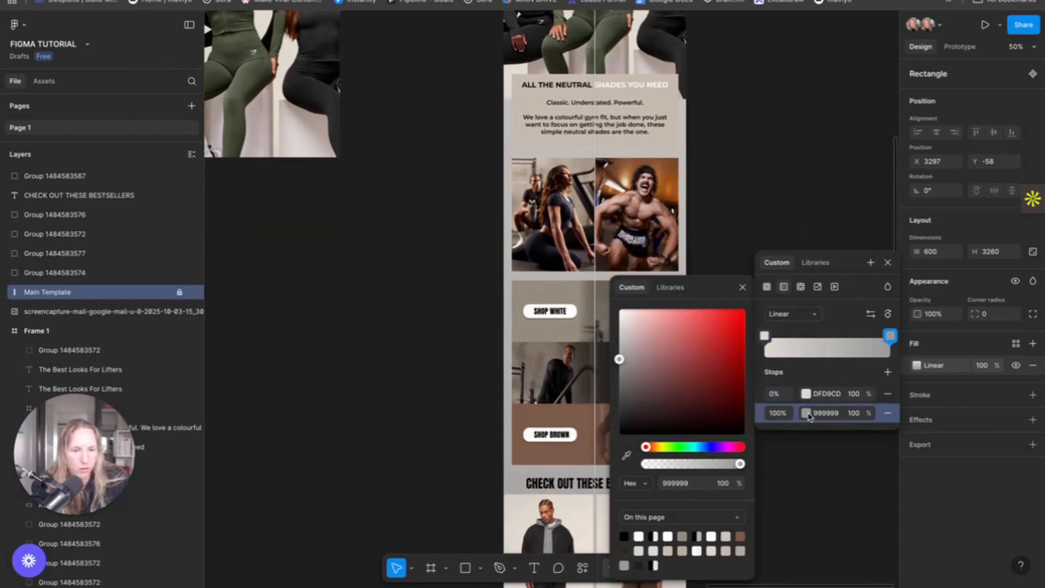
{"action": "left_click", "coordinate": [711, 535]}
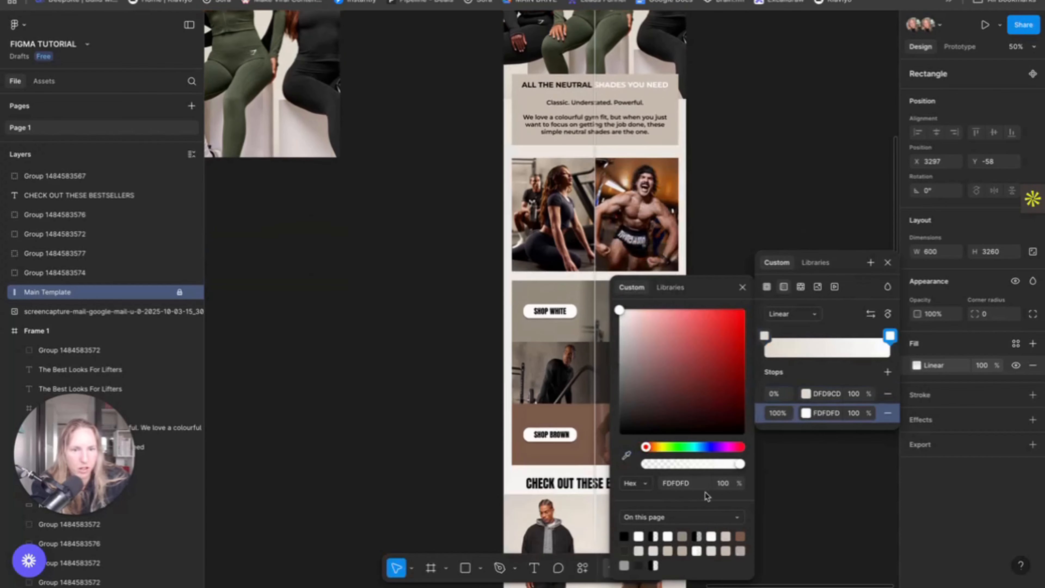
{"action": "scroll", "coordinate": [732, 214], "scroll_direction": "down", "scroll_amount": 8}
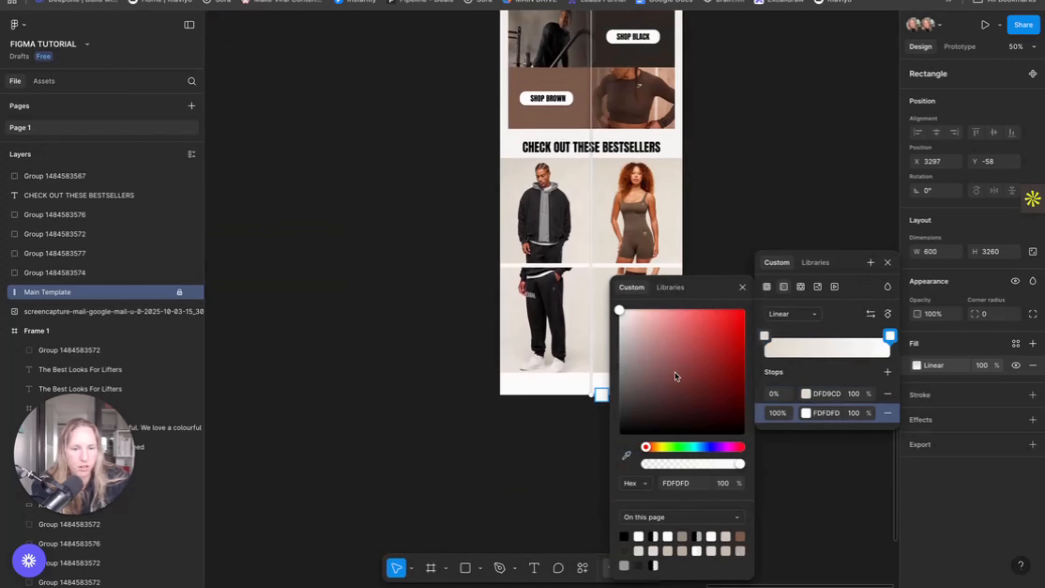
{"action": "key", "text": "Escape"}
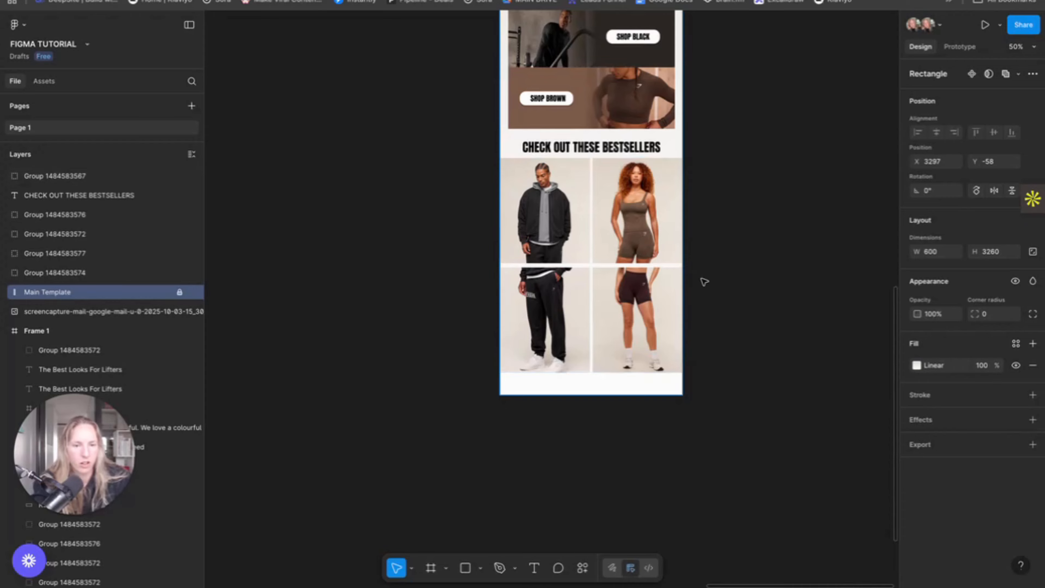
{"action": "scroll", "coordinate": [704, 281], "scroll_direction": "up", "scroll_amount": 10}
{"action": "scroll", "coordinate": [704, 281], "scroll_direction": "down", "scroll_amount": 14}
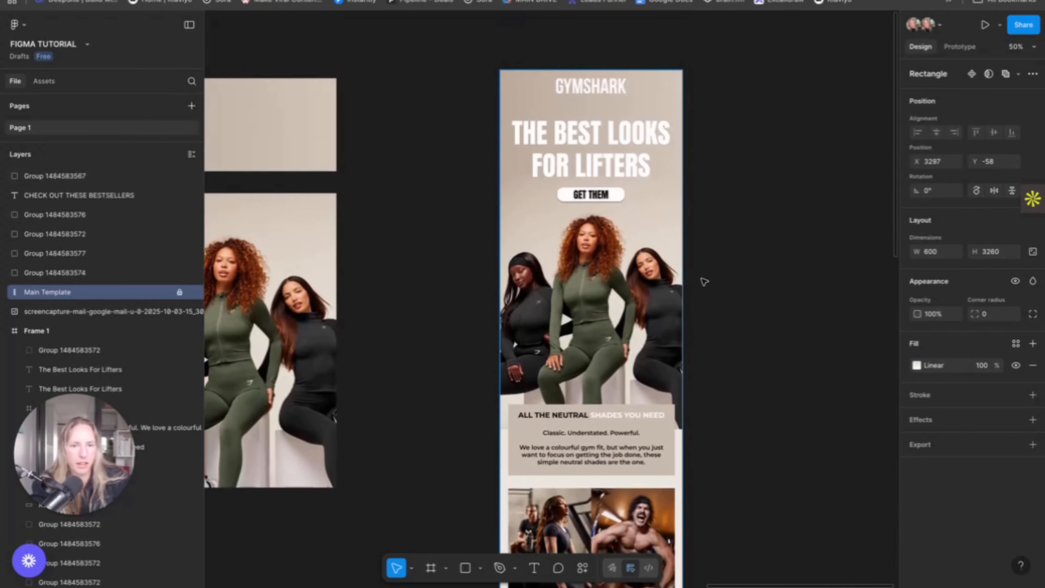
Unlock the Main Template background and extend its lower edge downwards to add empty space below the product grid
{"action": "scroll", "coordinate": [704, 283], "scroll_direction": "down", "scroll_amount": 5}
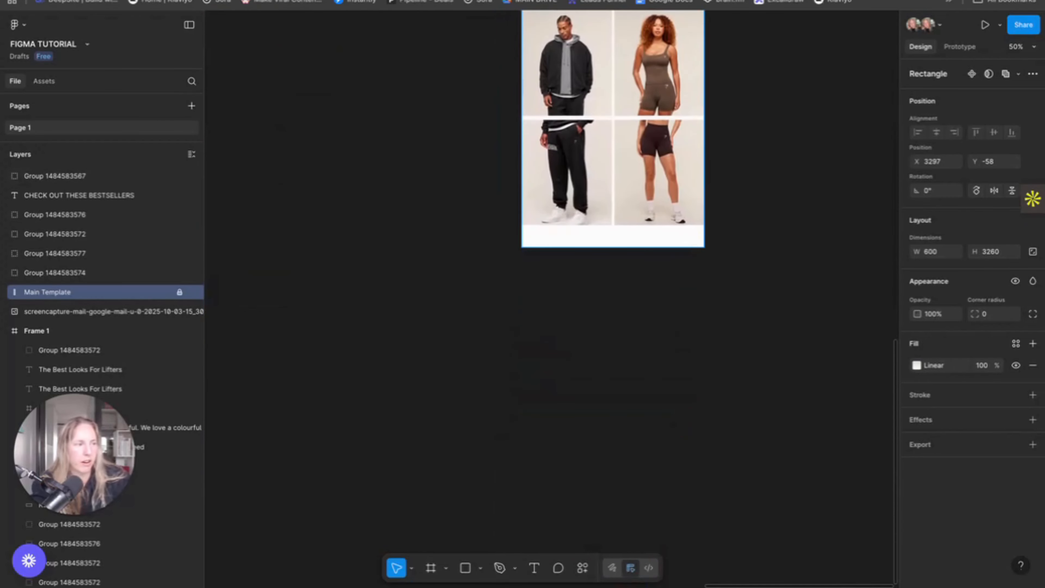
{"action": "left_click", "coordinate": [640, 246]}
{"action": "right_click", "coordinate": [638, 241]}
{"action": "left_click", "coordinate": [603, 248]}
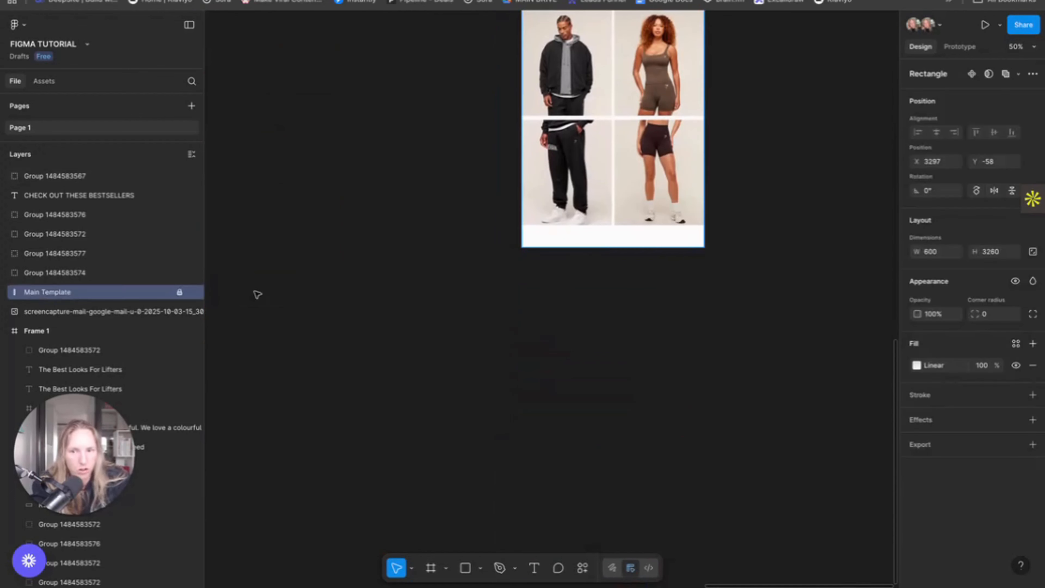
{"action": "right_click", "coordinate": [159, 294]}
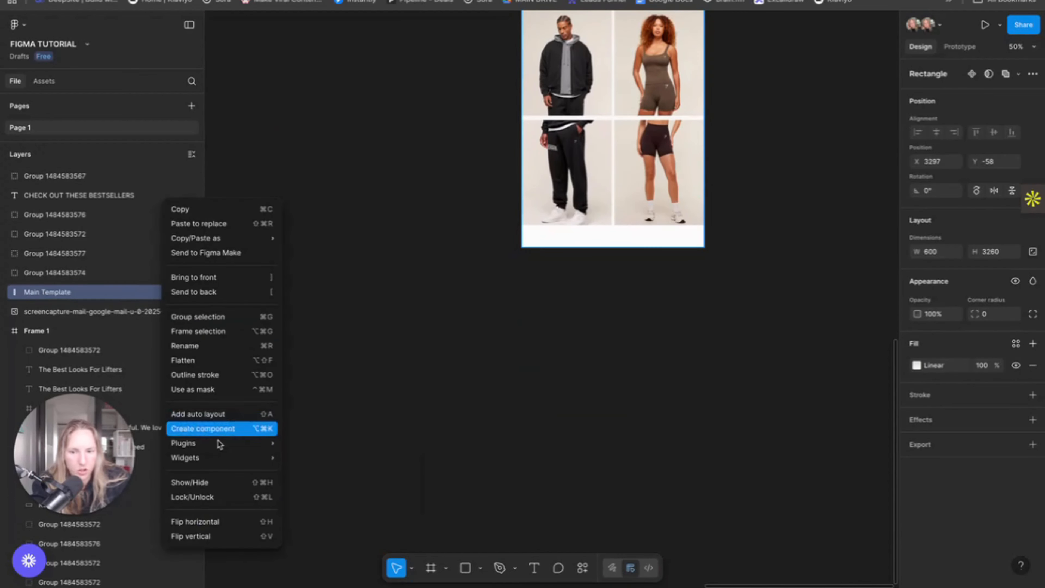
{"action": "left_click", "coordinate": [204, 495]}
{"action": "left_click_drag", "start_coordinate": [624, 247], "coordinate": [628, 341]}
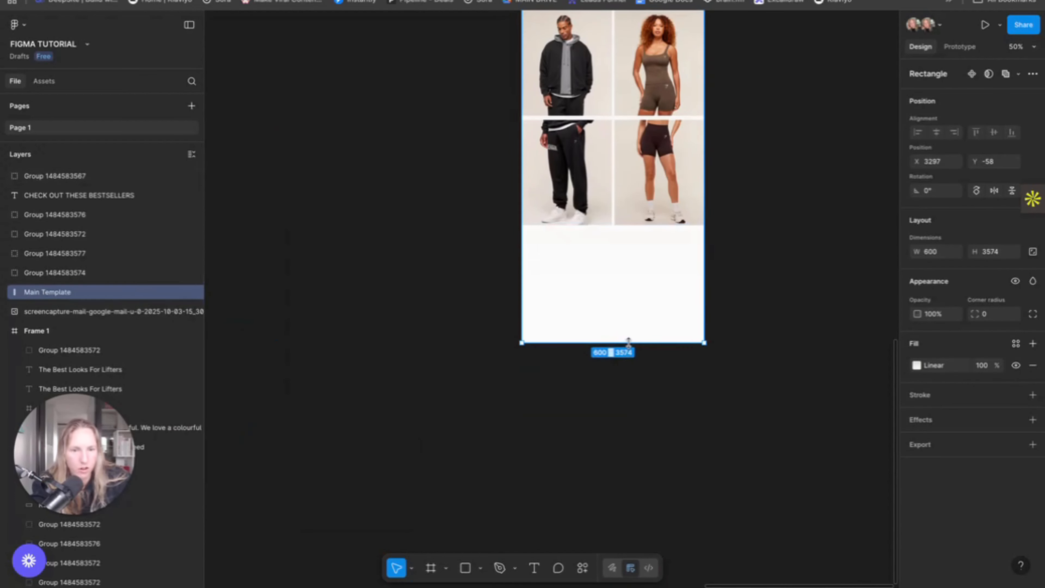
{"action": "left_click", "coordinate": [762, 190]}
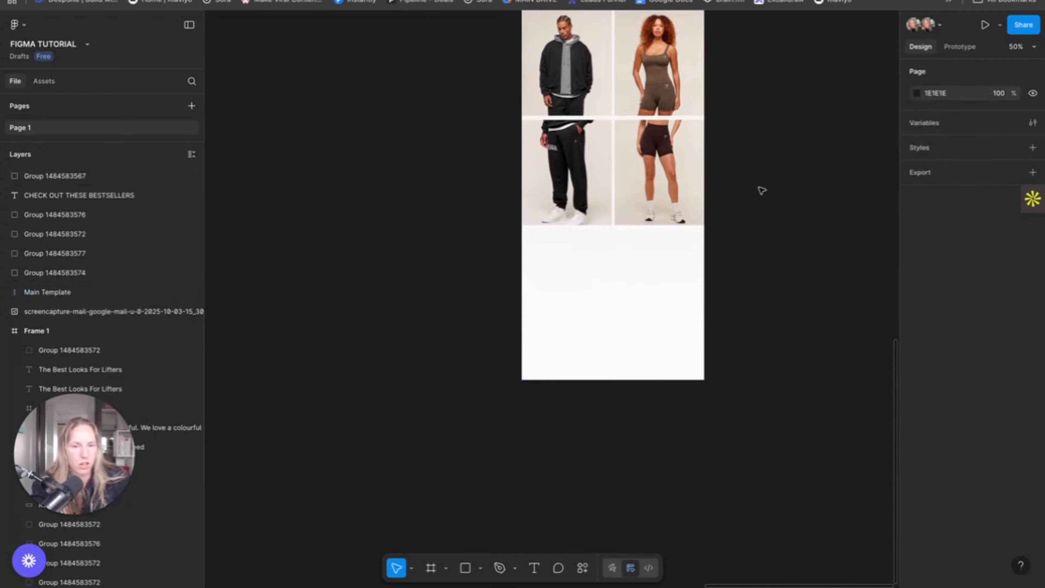
Copy the hero's GET THEM button with its label and place the duplicate centred below the bestsellers product grid
{"action": "scroll", "coordinate": [761, 190], "scroll_direction": "up", "scroll_amount": 5}
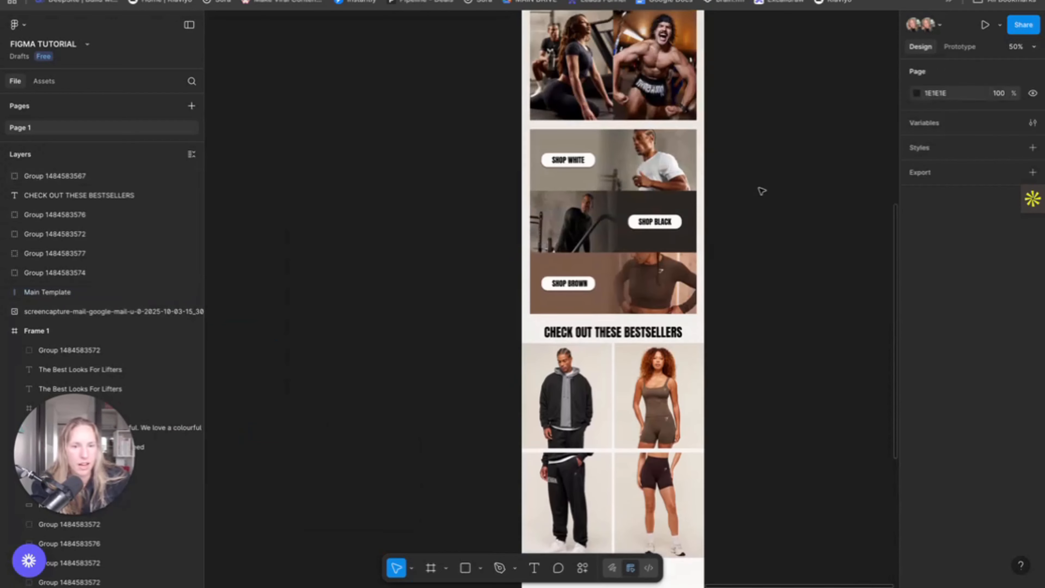
{"action": "double_click", "coordinate": [579, 283]}
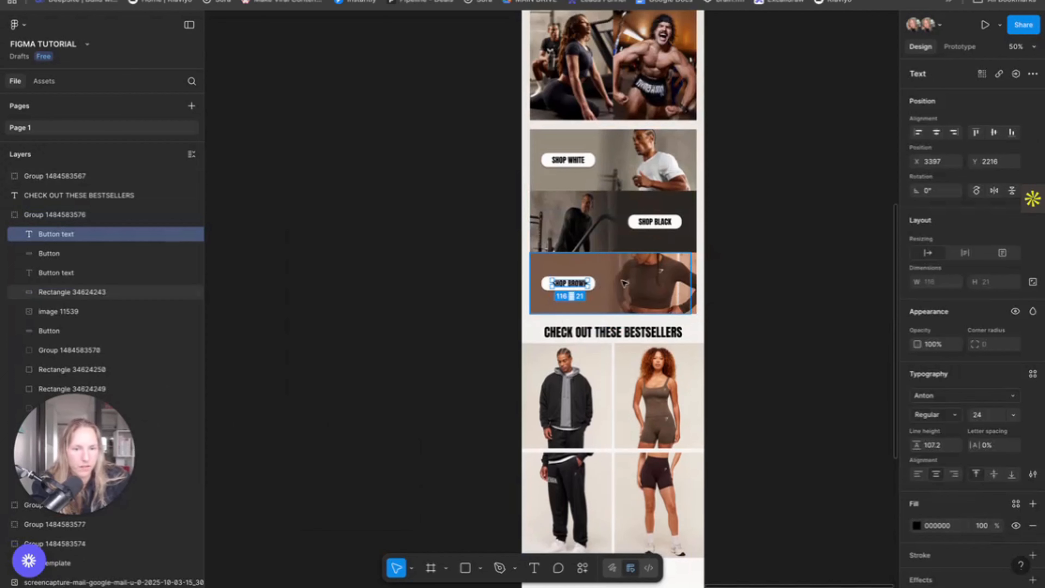
{"action": "scroll", "coordinate": [640, 276], "scroll_direction": "up", "scroll_amount": 6}
{"action": "double_click", "coordinate": [630, 120]}
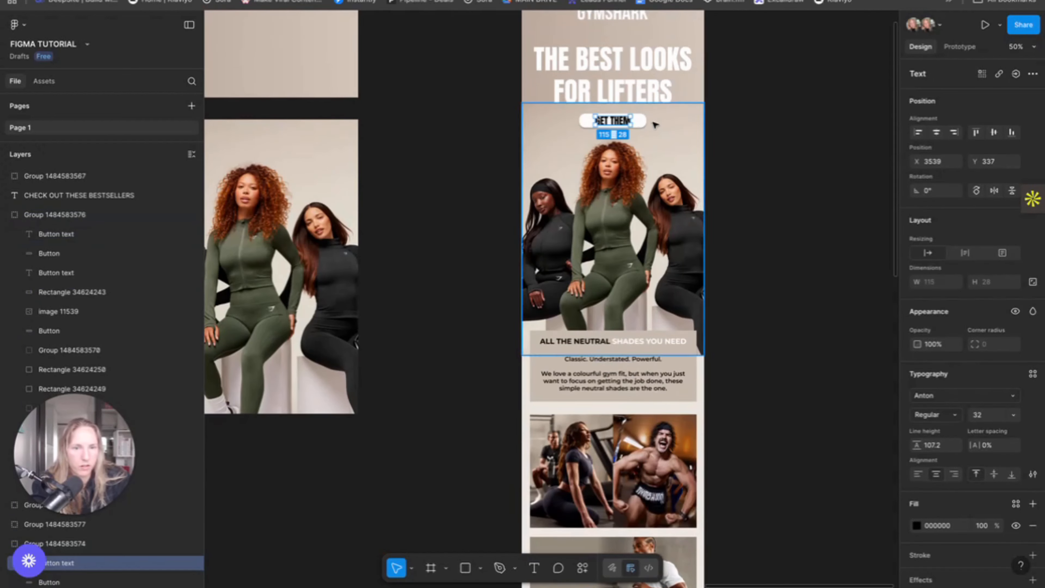
{"action": "left_click", "coordinate": [642, 121], "text": "shift"}
{"action": "scroll", "coordinate": [683, 226], "scroll_direction": "down", "scroll_amount": 10}
{"action": "scroll", "coordinate": [607, 346], "scroll_direction": "up", "scroll_amount": 3, "text": "ctrl"}
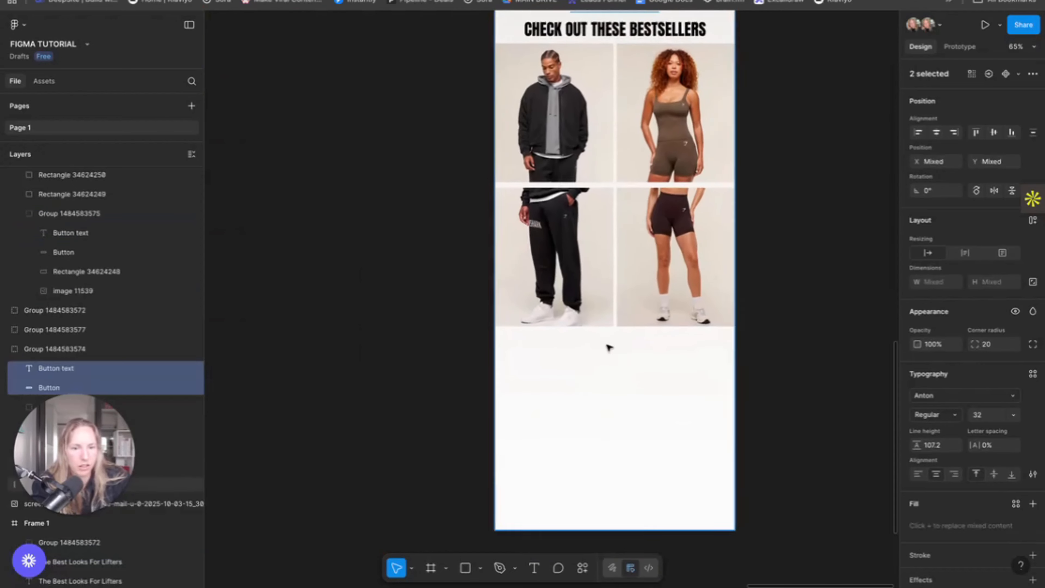
{"action": "key", "text": "ctrl+v"}
{"action": "scroll", "coordinate": [616, 294], "scroll_direction": "up", "scroll_amount": 1, "text": "ctrl"}
{"action": "left_click_drag", "start_coordinate": [566, 303], "coordinate": [636, 276]}
{"action": "left_click", "coordinate": [636, 275]}
Change the duplicated button's label text to SHOP NOW
{"action": "double_click", "coordinate": [623, 276]}
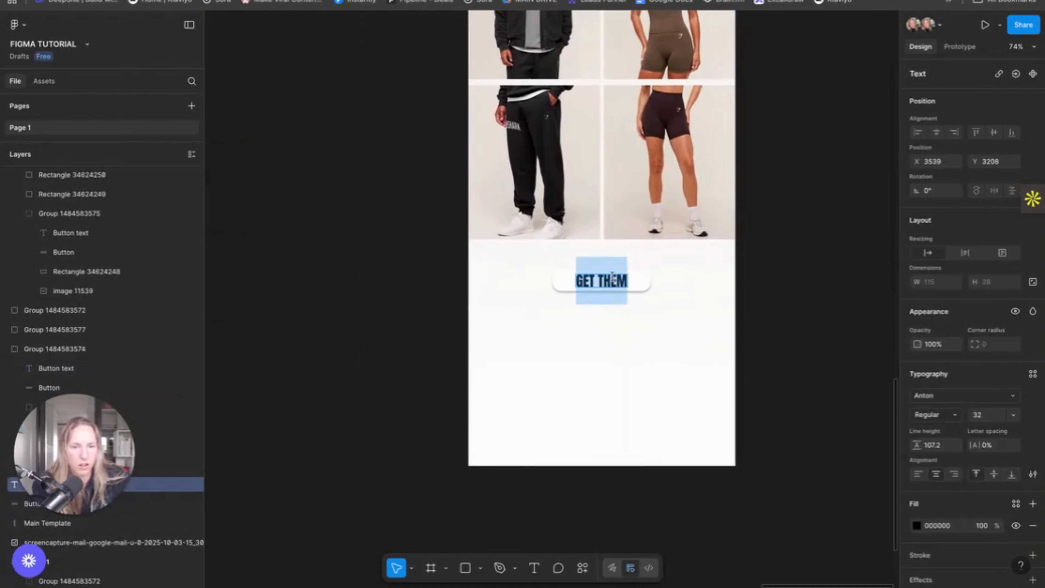
{"action": "scroll", "coordinate": [622, 277], "scroll_direction": "up", "scroll_amount": 1}
{"action": "type", "text": "SHOP NOW"}
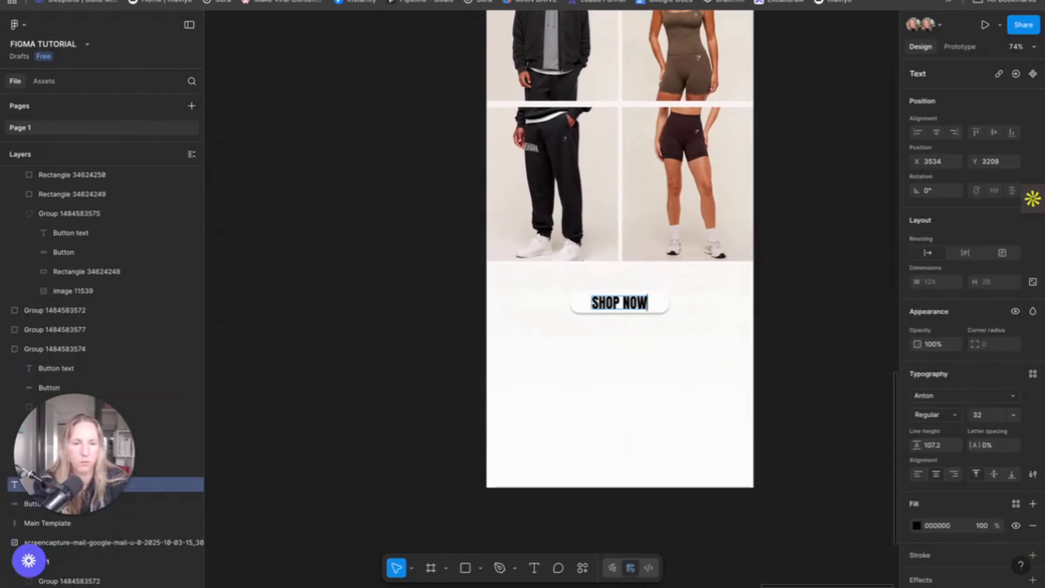
{"action": "key", "text": "Escape"}
Fill the duplicated button shape with black 000000 and its SHOP NOW label with white FFFFFF
{"action": "left_click", "coordinate": [663, 308]}
{"action": "left_click", "coordinate": [916, 365]}
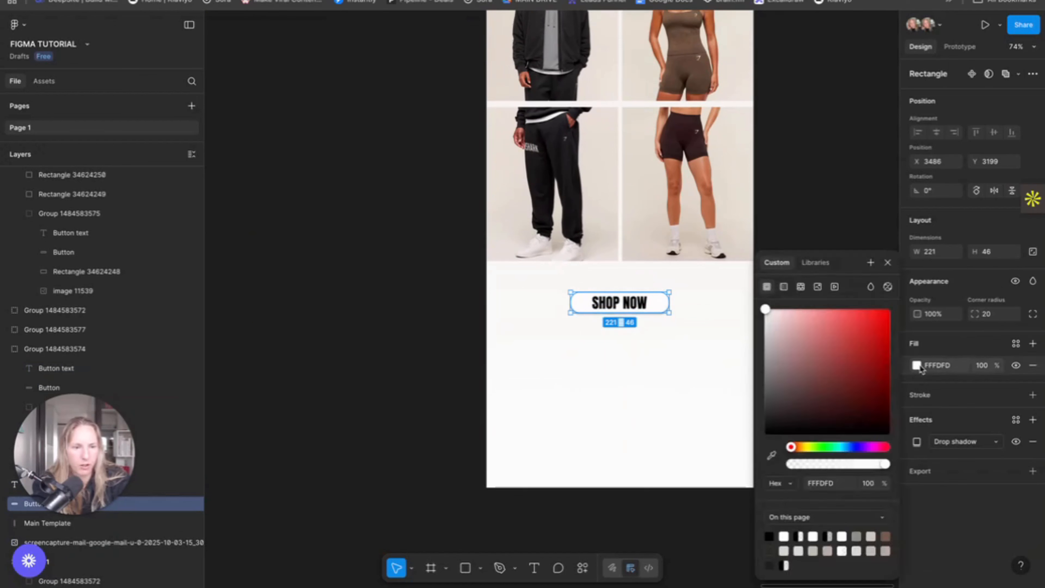
{"action": "left_click", "coordinate": [769, 536]}
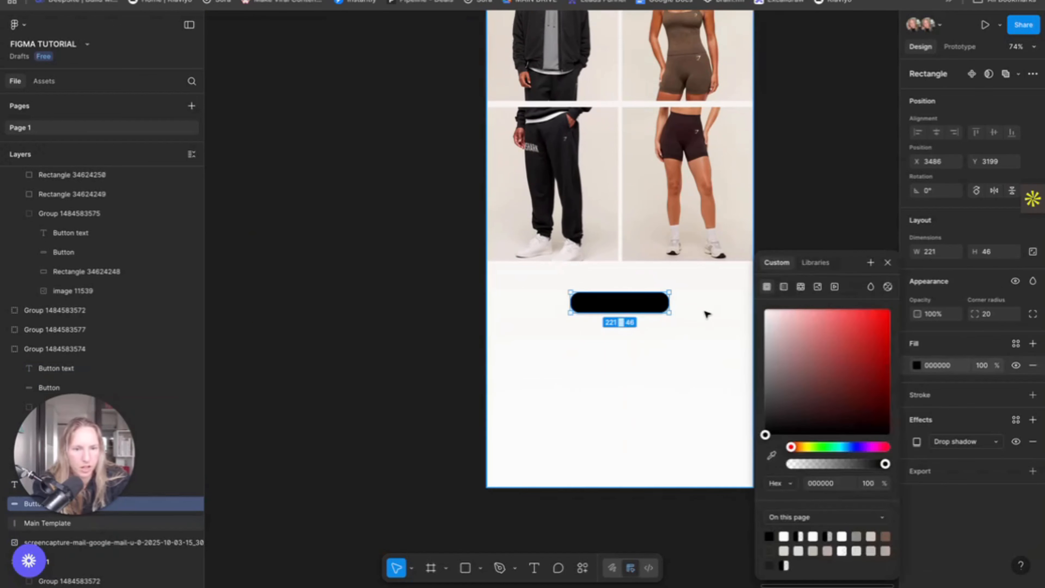
{"action": "left_click", "coordinate": [863, 193]}
{"action": "left_click", "coordinate": [619, 303]}
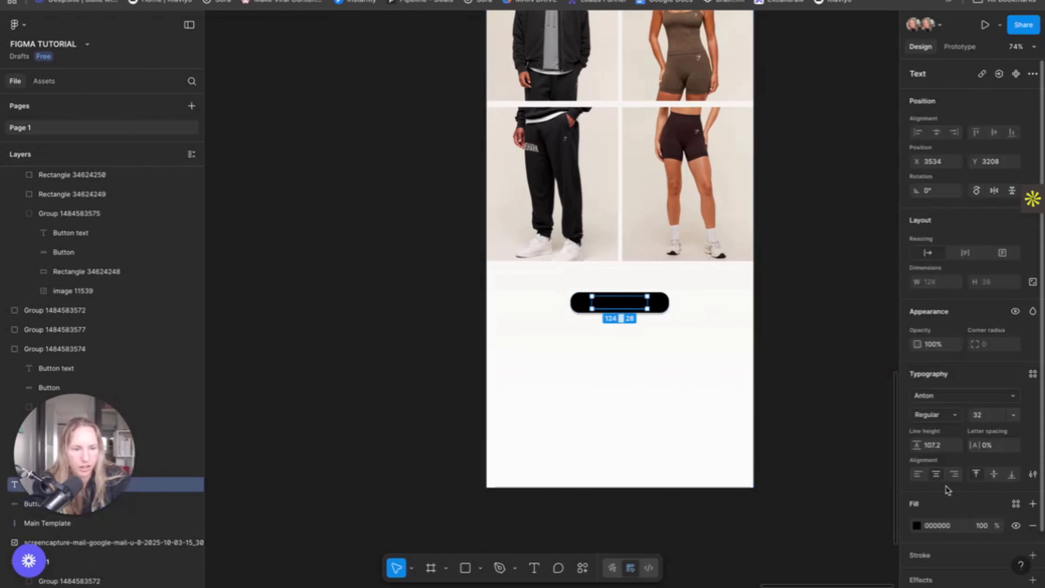
{"action": "left_click", "coordinate": [916, 526]}
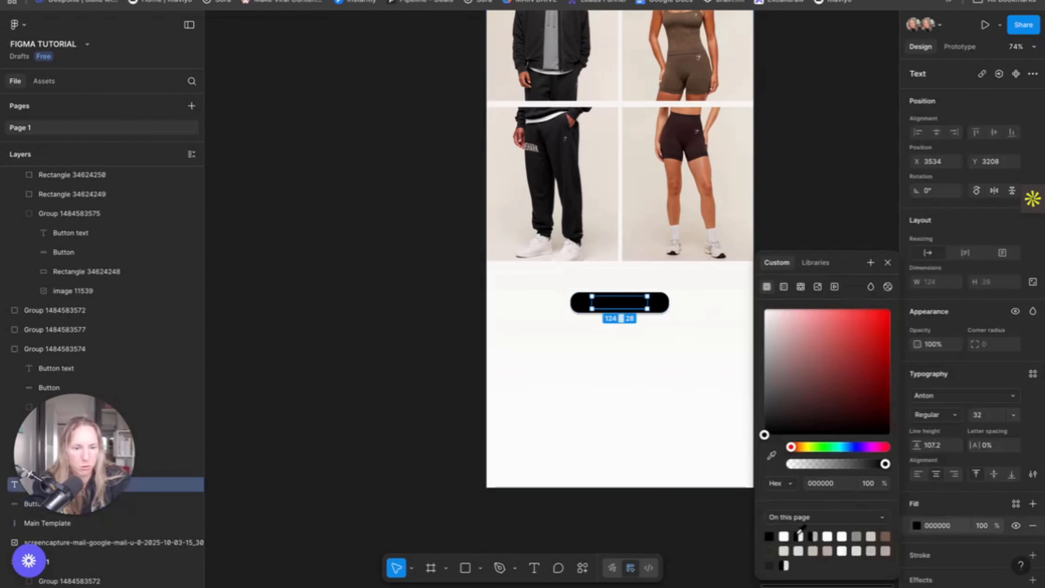
{"action": "left_click", "coordinate": [799, 535]}
{"action": "key", "text": "Escape"}
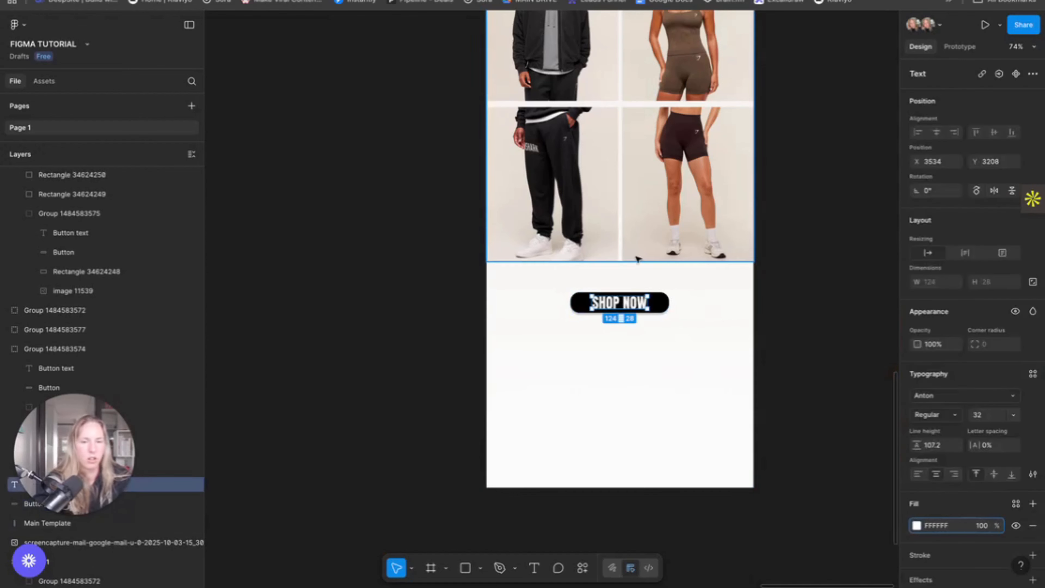
Widen the black SHOP NOW button to 293 and centre its label on it
{"action": "left_click", "coordinate": [665, 305]}
{"action": "mouse_move", "coordinate": [668, 302]}
{"action": "left_mouse_down"}
{"action": "mouse_move", "coordinate": [701, 301]}
{"action": "mouse_move", "coordinate": [661, 302]}
{"action": "left_mouse_up"}
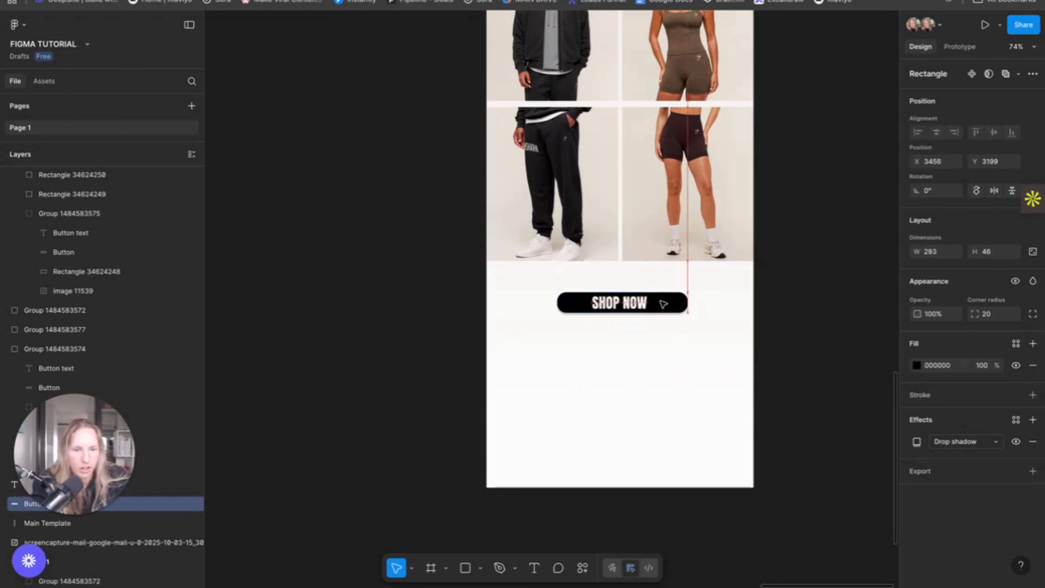
{"action": "left_click", "coordinate": [658, 303]}
{"action": "double_click", "coordinate": [636, 304]}
{"action": "left_click", "coordinate": [656, 305]}
{"action": "left_click_drag", "start_coordinate": [623, 307], "coordinate": [631, 307]}
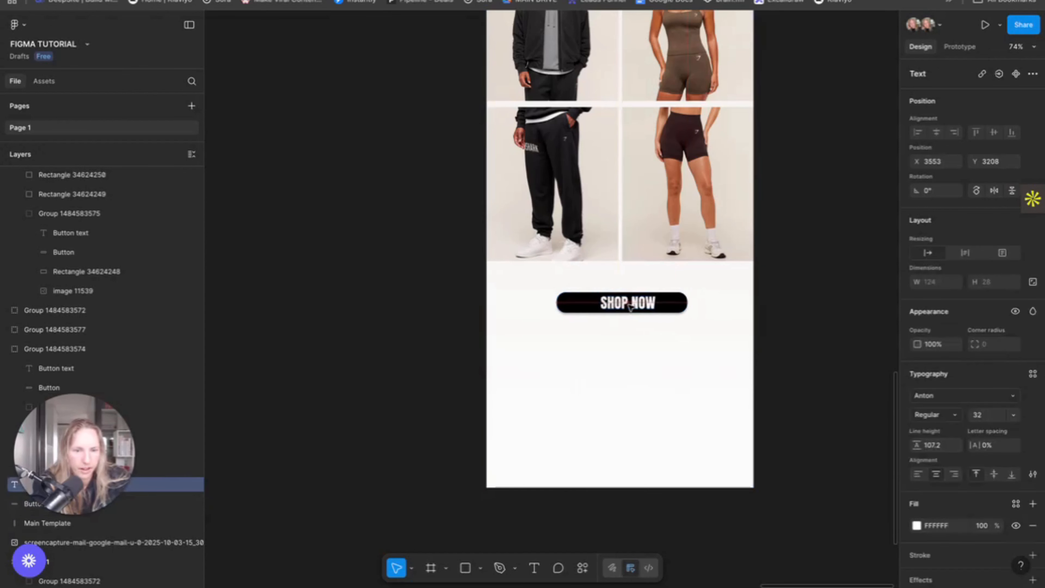
{"action": "left_click", "coordinate": [788, 318]}
{"action": "scroll", "coordinate": [789, 325], "scroll_direction": "down", "scroll_amount": 3}
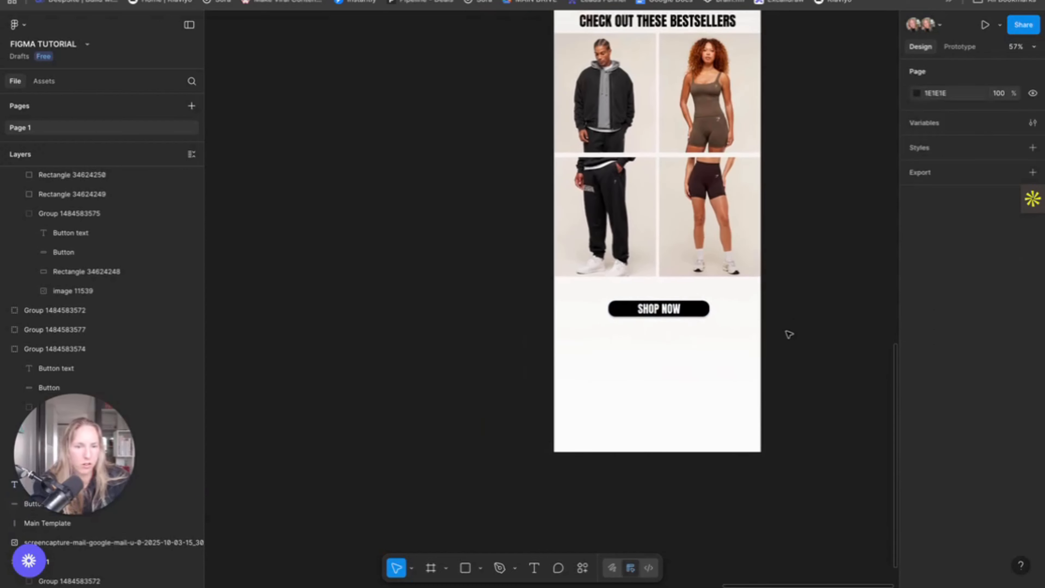
{"action": "scroll", "coordinate": [787, 333], "scroll_direction": "down", "scroll_amount": 1}
Increase the SHOP NOW button's height to 53 and recentre its label vertically
{"action": "left_click", "coordinate": [696, 309]}
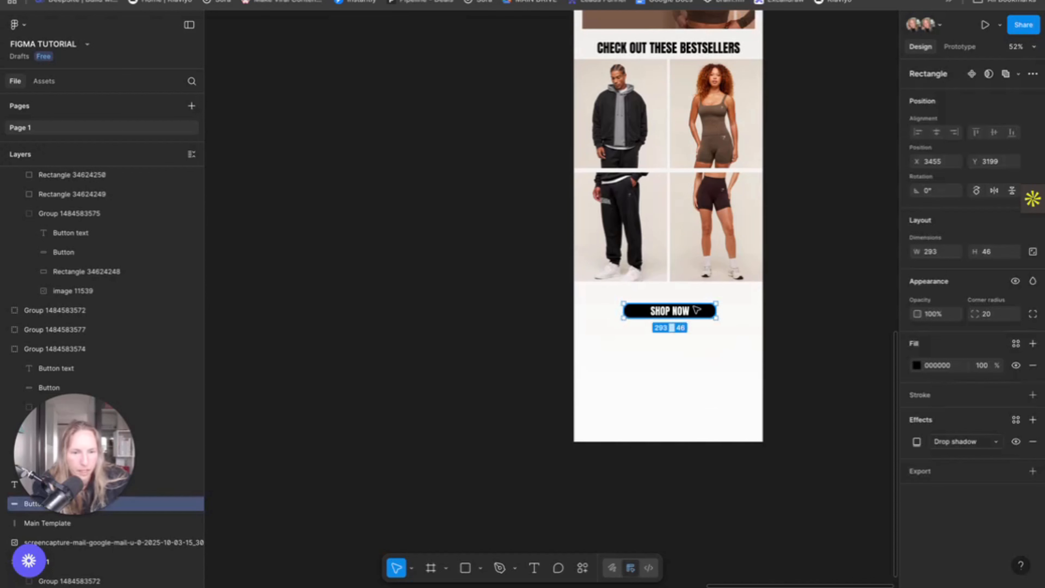
{"action": "scroll", "coordinate": [710, 307], "scroll_direction": "up", "scroll_amount": 4}
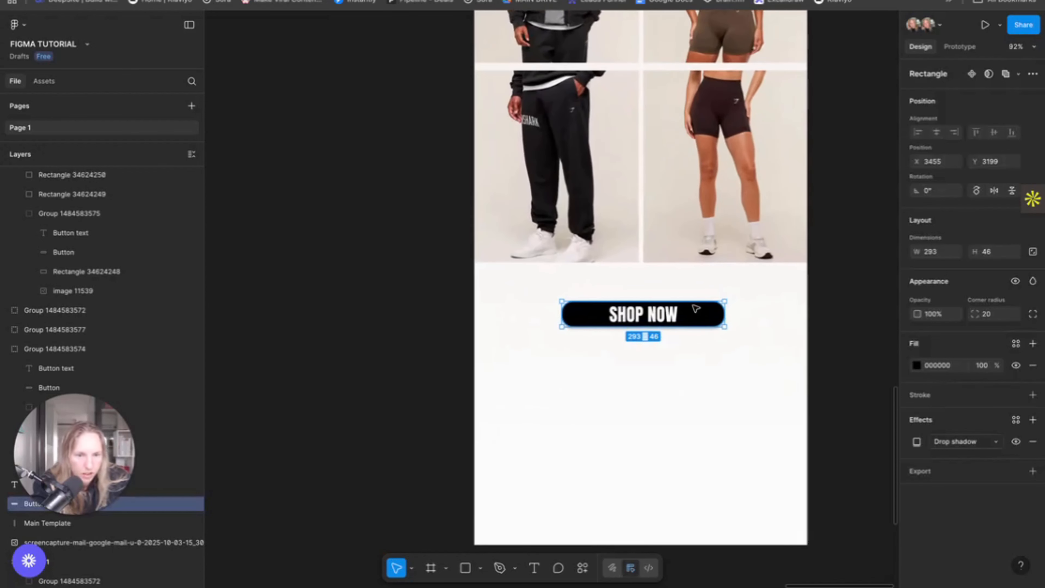
{"action": "double_click", "coordinate": [652, 314]}
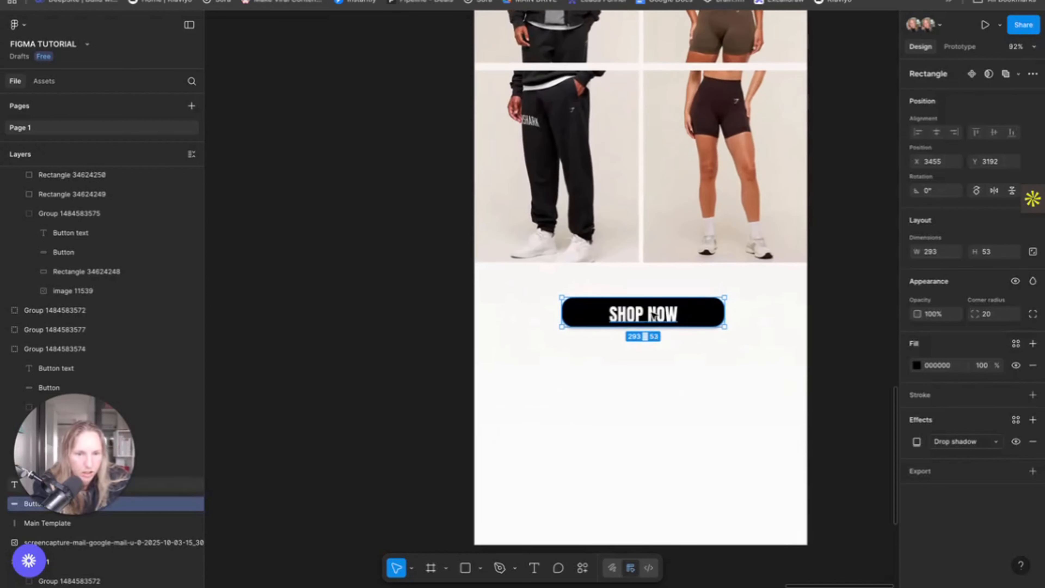
{"action": "key", "text": "Escape"}
{"action": "left_click_drag", "start_coordinate": [664, 315], "coordinate": [663, 316]}
{"action": "left_click", "coordinate": [858, 346]}
{"action": "scroll", "coordinate": [858, 345], "scroll_direction": "down", "scroll_amount": 3}
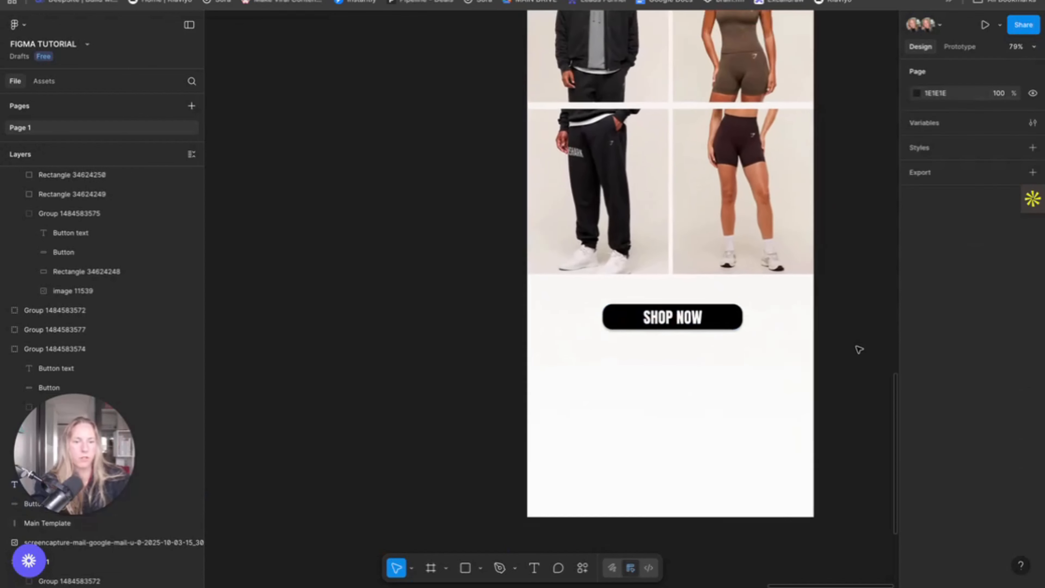
Move the SHOP NOW button and its label together slightly upwards, closer to the product grid
{"action": "left_click", "coordinate": [722, 326]}
{"action": "left_click", "coordinate": [724, 321], "text": "shift"}
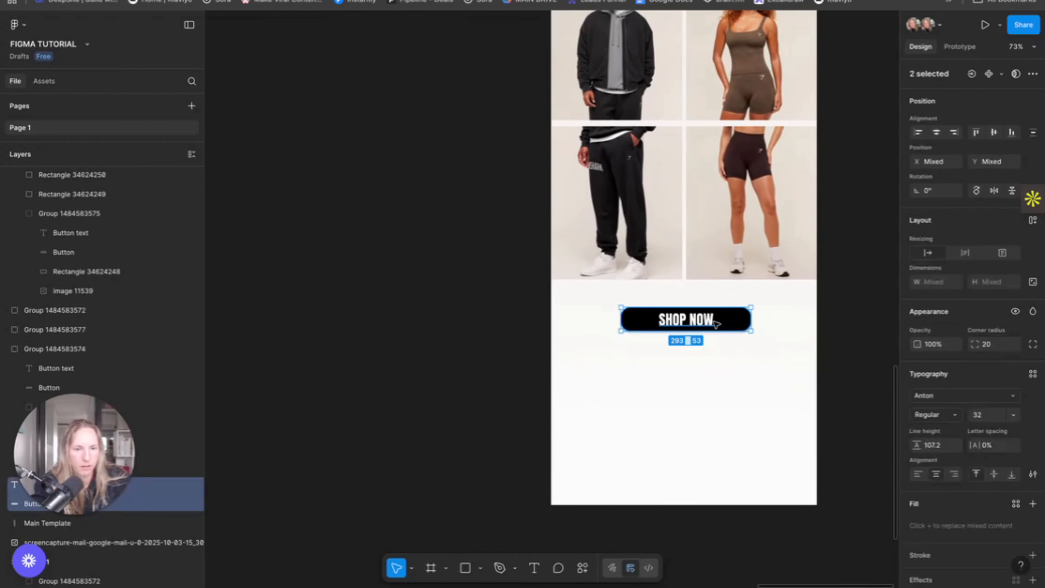
{"action": "left_click_drag", "start_coordinate": [724, 320], "coordinate": [724, 309]}
{"action": "left_click", "coordinate": [842, 301]}
{"action": "scroll", "coordinate": [842, 317], "scroll_direction": "down", "scroll_amount": 3}
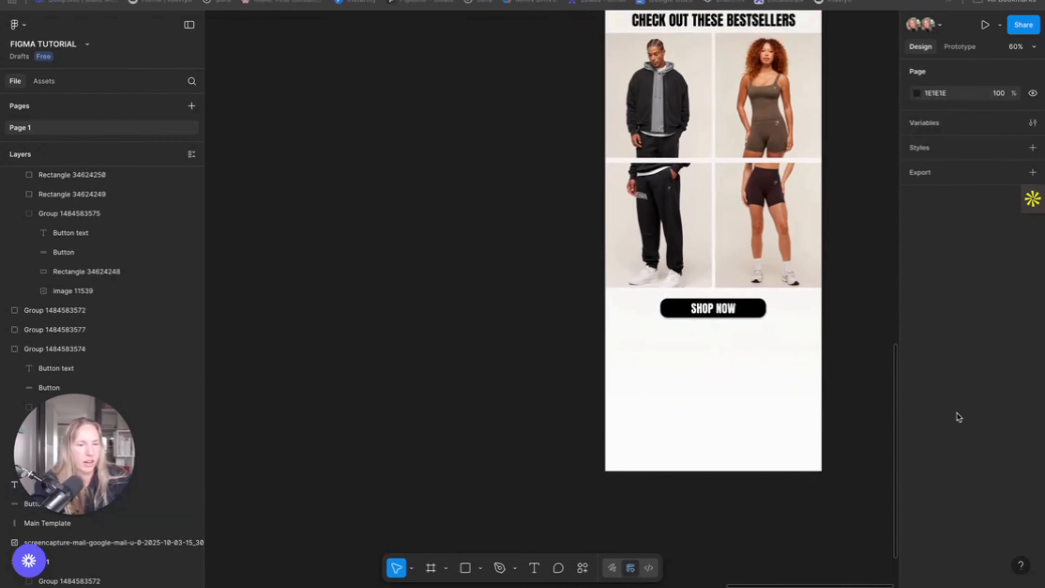
Paste the "Every gym girl's favorite lifestyle collection" banner group and align it to the template's full width below the SHOP NOW button
{"action": "scroll", "coordinate": [786, 331], "scroll_direction": "down", "scroll_amount": 3}
{"action": "scroll", "coordinate": [765, 327], "scroll_direction": "right", "scroll_amount": 3}
{"action": "left_click", "coordinate": [667, 304]}
{"action": "key", "text": "ctrl+v"}
{"action": "left_click_drag", "start_coordinate": [621, 312], "coordinate": [724, 311]}
{"action": "left_click_drag", "start_coordinate": [782, 283], "coordinate": [747, 280]}
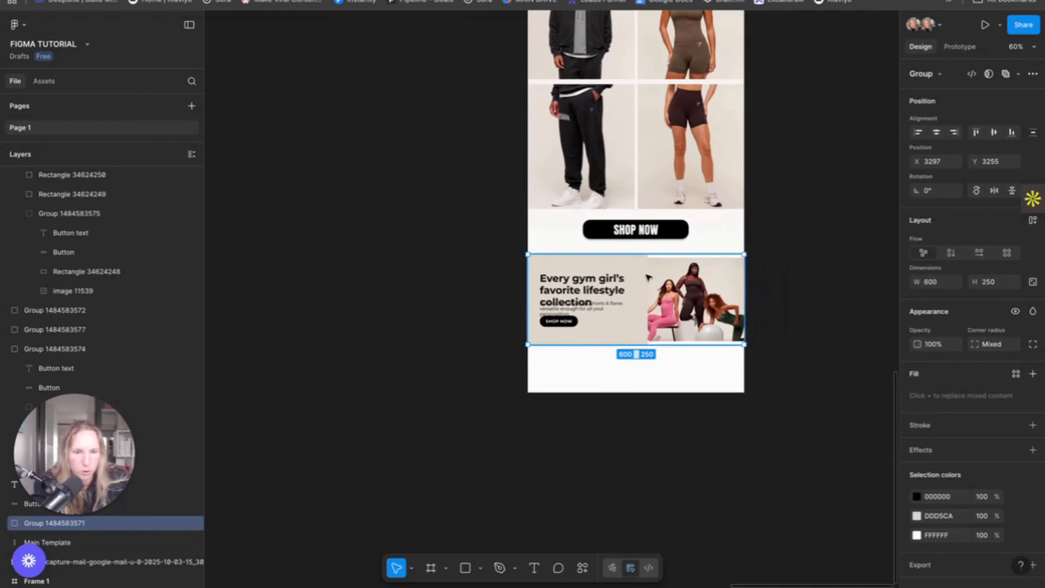
{"action": "left_click", "coordinate": [766, 338]}
{"action": "scroll", "coordinate": [591, 295], "scroll_direction": "up", "scroll_amount": 5}
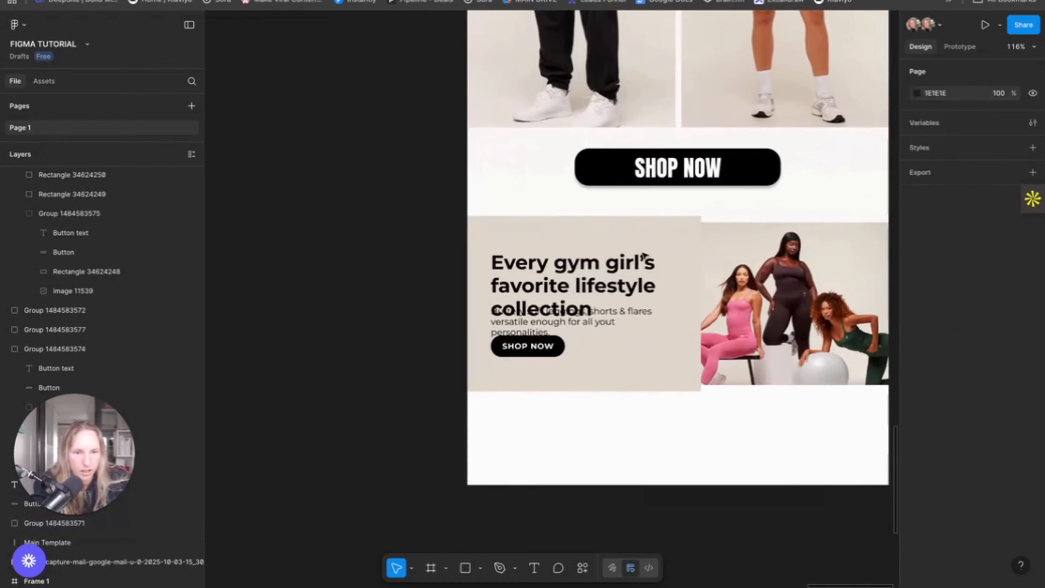
Resize the banner's beige rectangle to 315 by 232 so it fits flush against the adjoining photo
{"action": "double_click", "coordinate": [653, 236]}
{"action": "left_click_drag", "start_coordinate": [698, 217], "coordinate": [692, 223]}
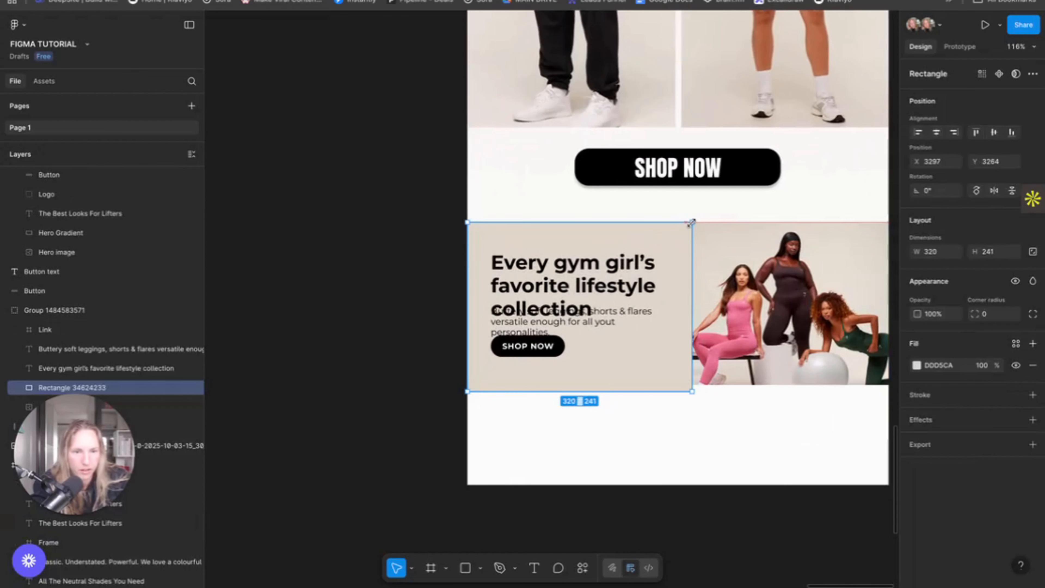
{"action": "left_click", "coordinate": [793, 415]}
{"action": "scroll", "coordinate": [682, 287], "scroll_direction": "right", "scroll_amount": 3}
{"action": "left_click", "coordinate": [683, 313]}
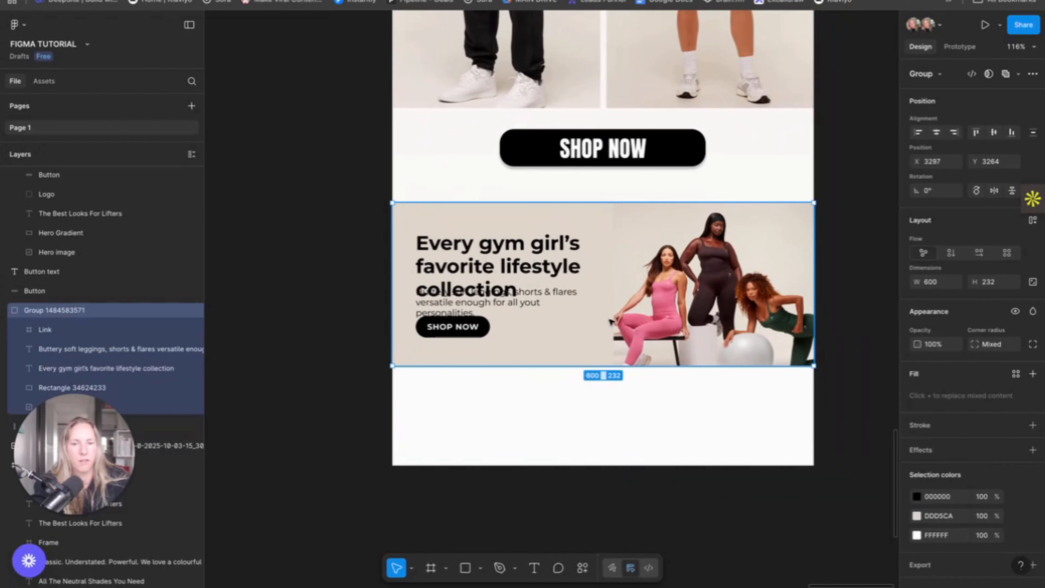
Space out the banner's overlapping content by moving the heading up and the description and small SHOP NOW button down
{"action": "double_click", "coordinate": [493, 243]}
{"action": "left_click_drag", "start_coordinate": [503, 266], "coordinate": [502, 249]}
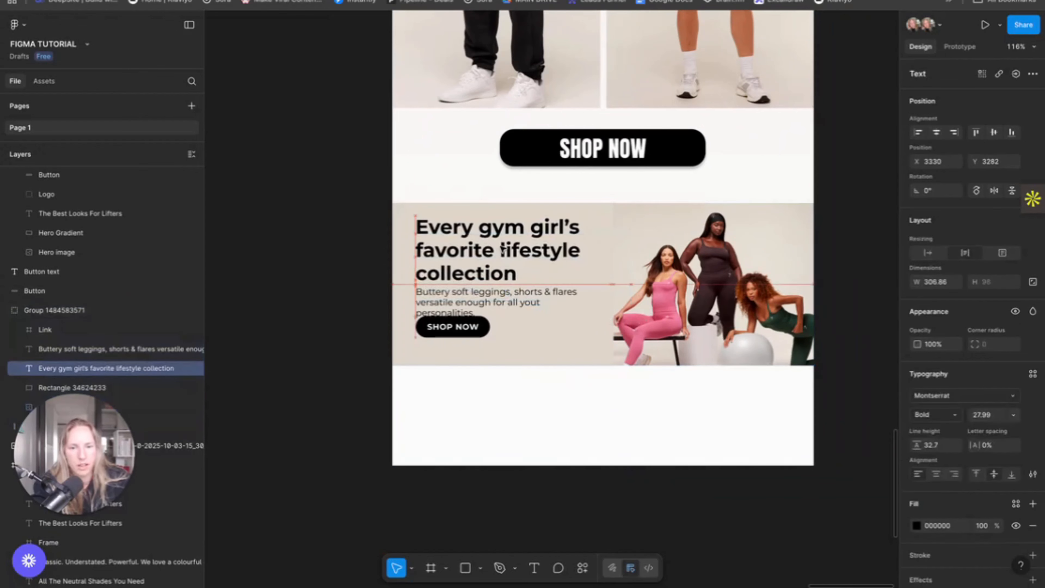
{"action": "left_click_drag", "start_coordinate": [461, 332], "coordinate": [460, 344]}
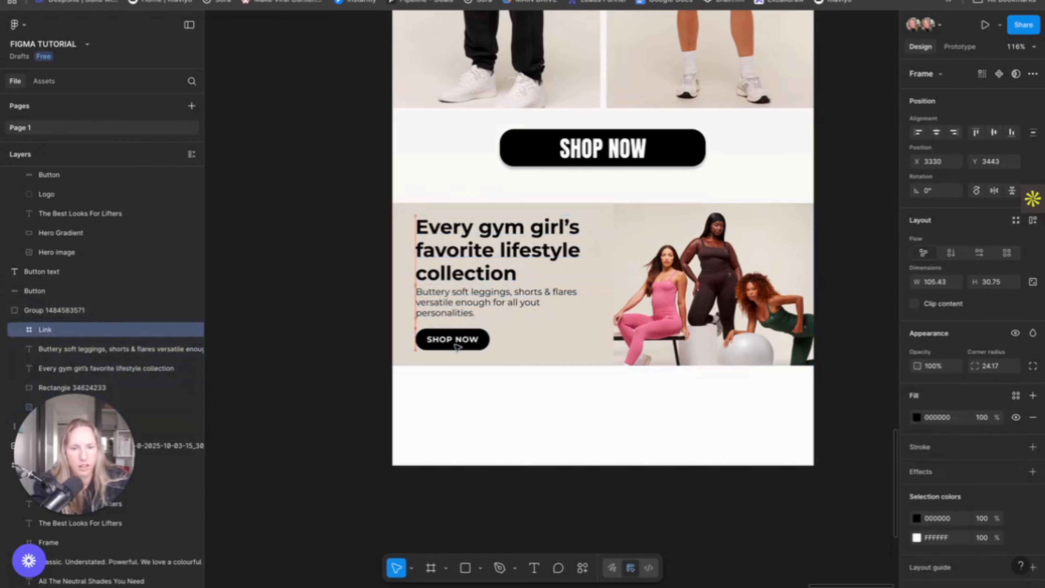
{"action": "left_click", "coordinate": [502, 298]}
{"action": "left_click_drag", "start_coordinate": [503, 298], "coordinate": [503, 302]}
{"action": "left_click", "coordinate": [551, 352]}
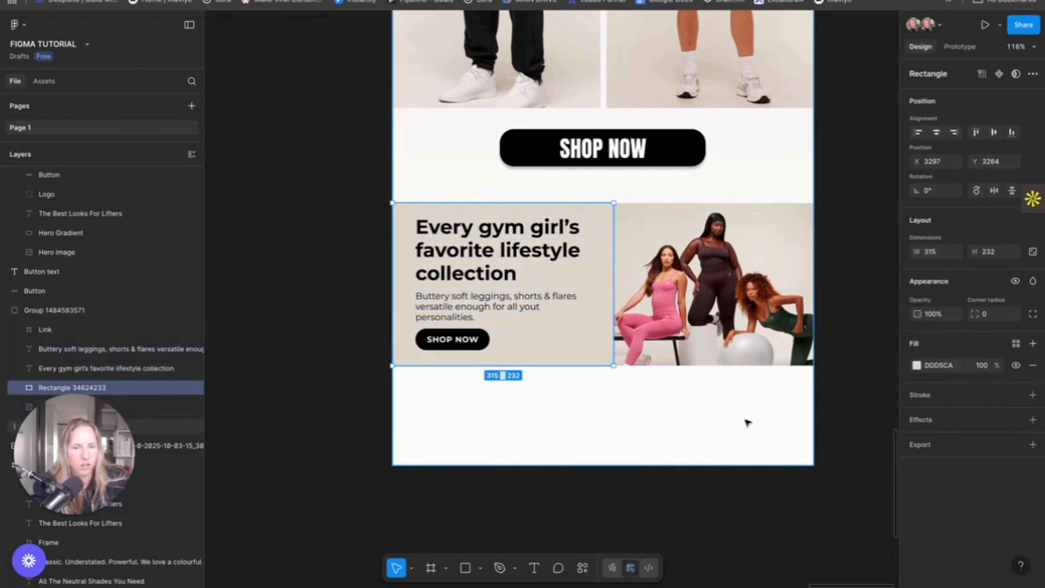
{"action": "left_click", "coordinate": [746, 422]}
{"action": "left_click", "coordinate": [847, 407]}
{"action": "scroll", "coordinate": [761, 354], "scroll_direction": "down", "scroll_amount": 1}
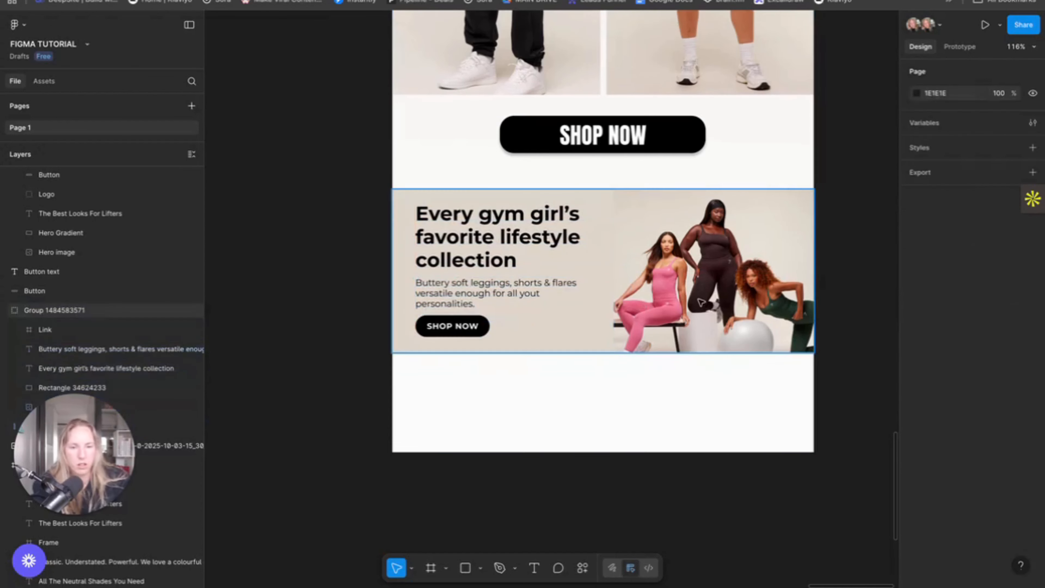
{"action": "left_click", "coordinate": [587, 274]}
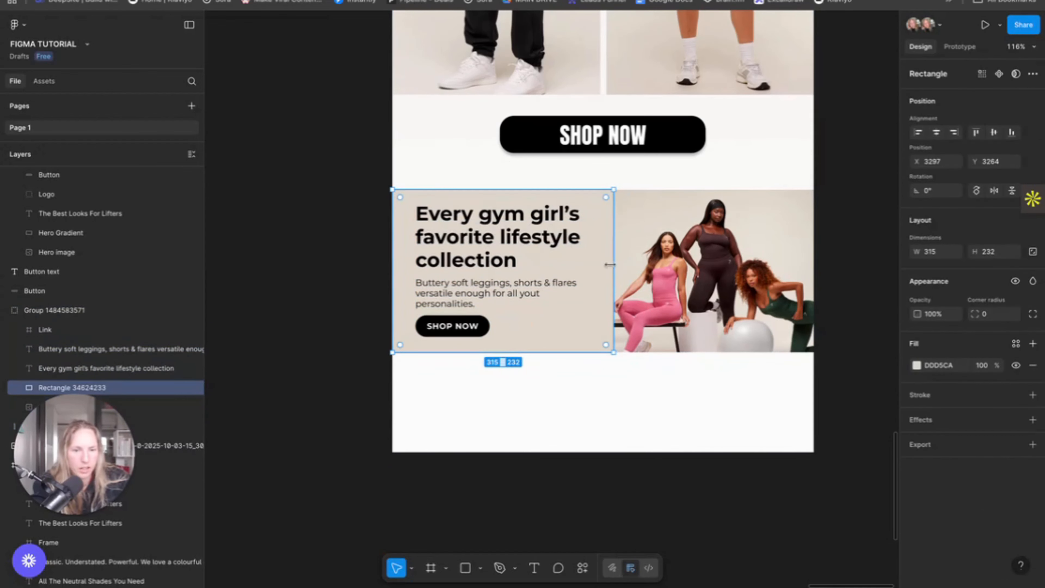
{"action": "left_click", "coordinate": [821, 253]}
{"action": "scroll", "coordinate": [819, 294], "scroll_direction": "down", "scroll_amount": 5}
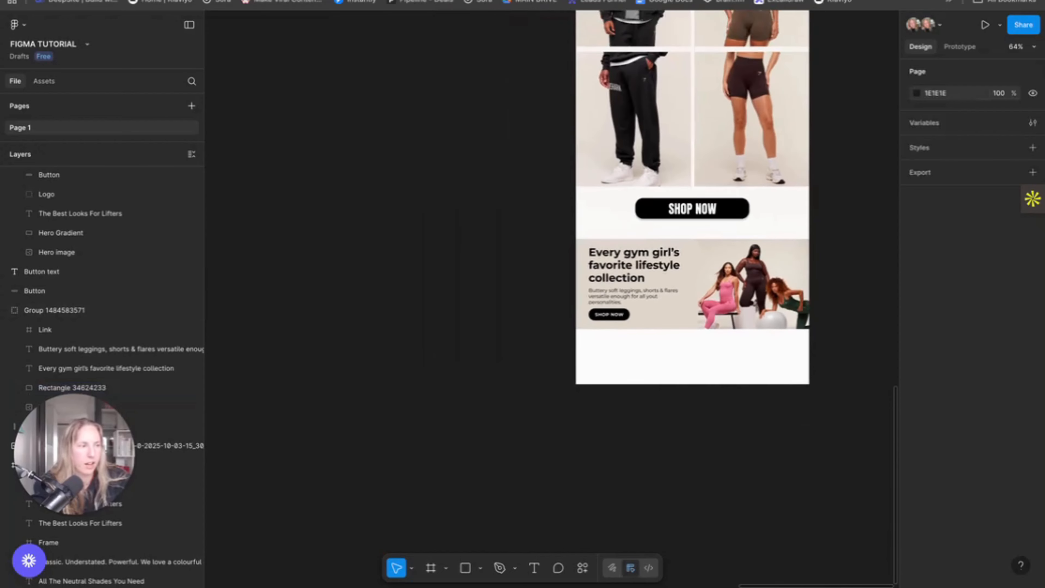
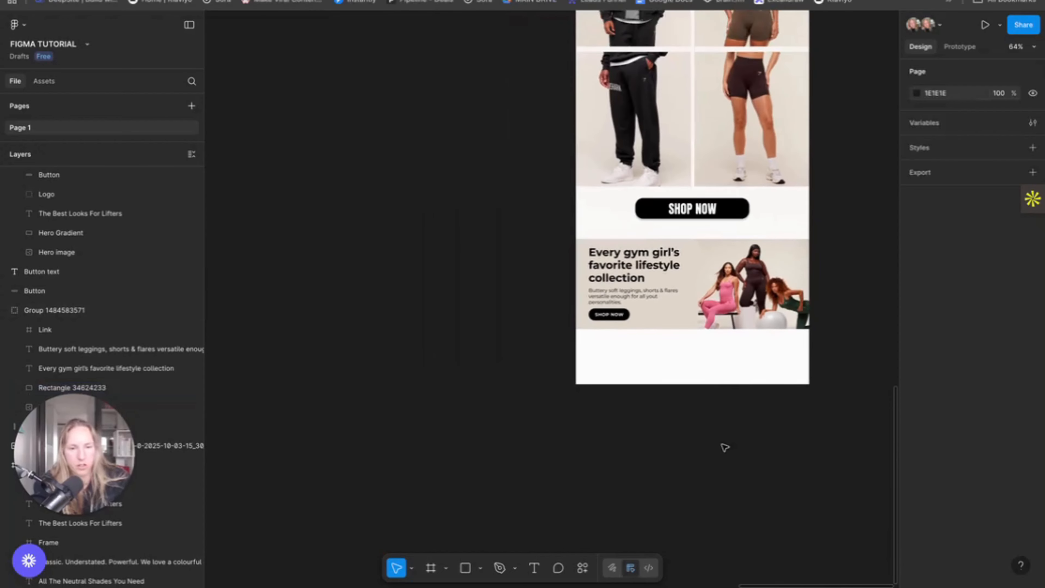
Extend the Main Template background's lower edge to a height of 3820 and undo the image pasted into its fill
{"action": "left_click", "coordinate": [727, 374]}
{"action": "left_click_drag", "start_coordinate": [725, 386], "coordinate": [724, 432]}
{"action": "key", "text": "super+v"}
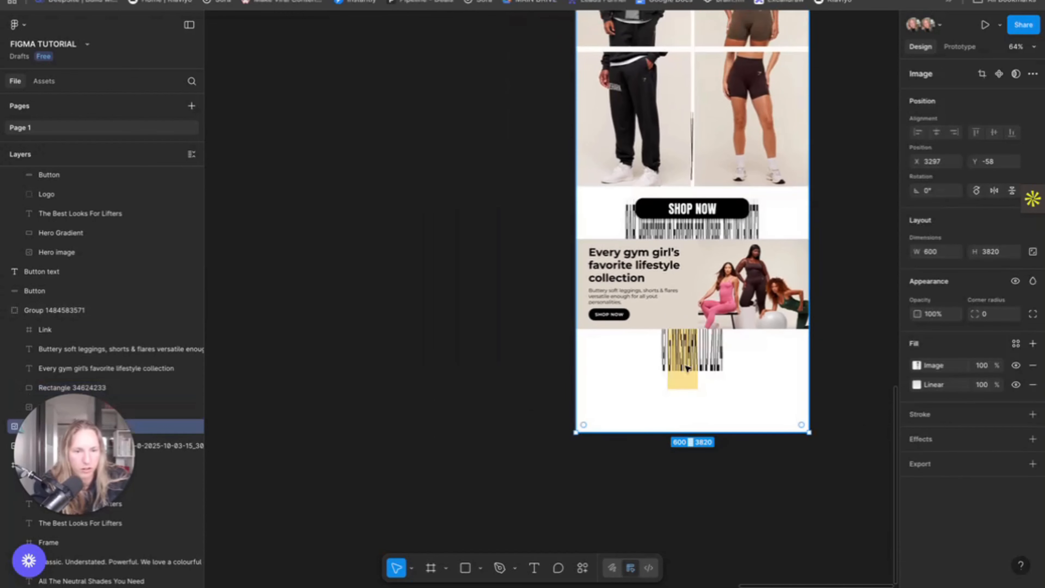
{"action": "left_click", "coordinate": [863, 347]}
{"action": "key", "text": "super+z"}
{"action": "key", "text": "super+z"}
{"action": "left_click", "coordinate": [847, 366]}
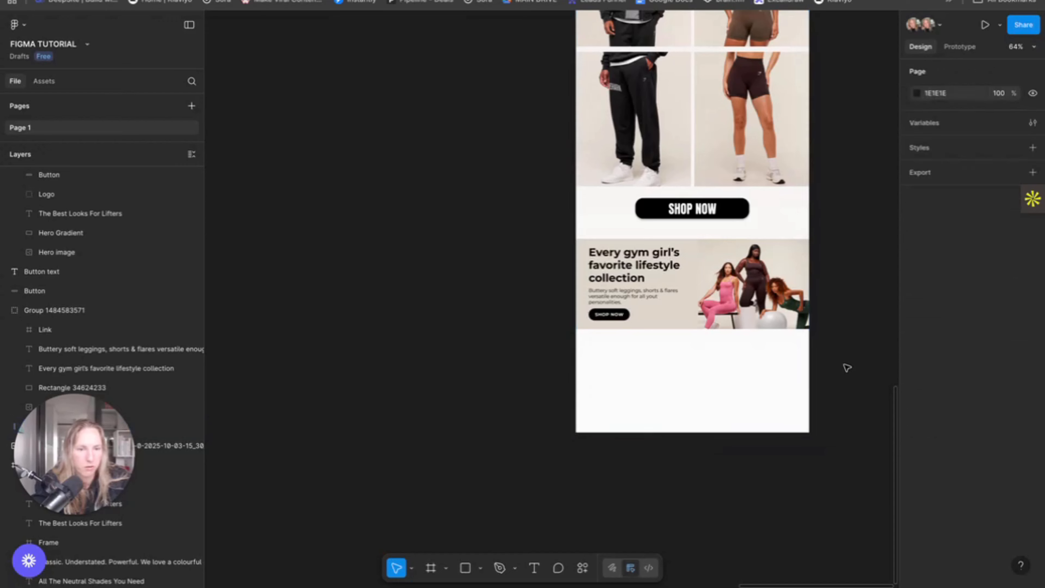
{"action": "scroll", "coordinate": [846, 367], "scroll_direction": "down", "scroll_amount": 3}
{"action": "scroll", "coordinate": [847, 366], "scroll_direction": "right", "scroll_amount": 3}
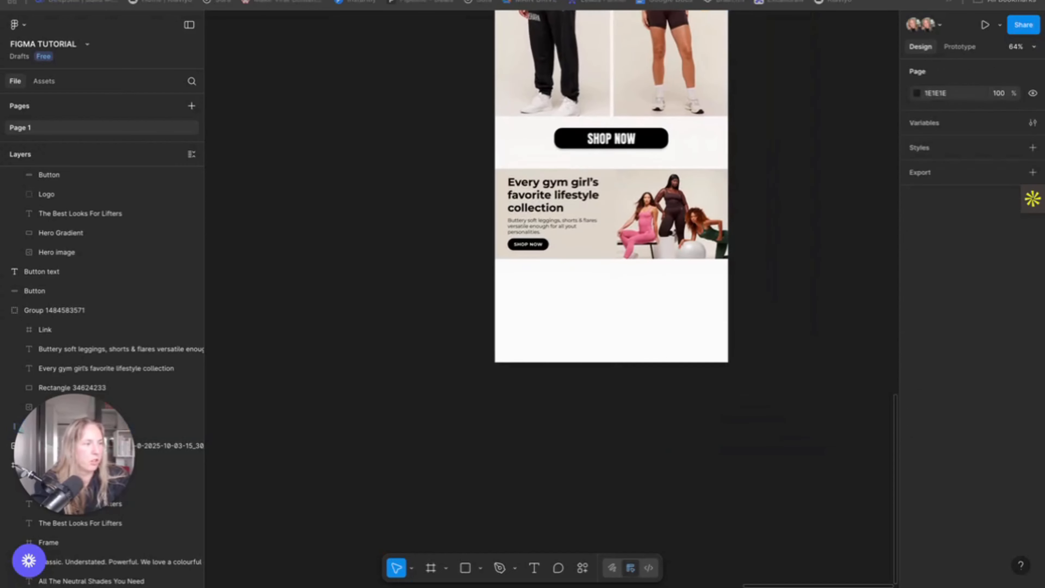
Pull the Main Template background's lower edge up to align with the bottom of the lifestyle collection banner
{"action": "scroll", "coordinate": [782, 325], "scroll_direction": "up", "scroll_amount": 3}
{"action": "left_click", "coordinate": [683, 399]}
{"action": "left_click_drag", "start_coordinate": [641, 456], "coordinate": [651, 356]}
{"action": "left_click", "coordinate": [785, 355]}
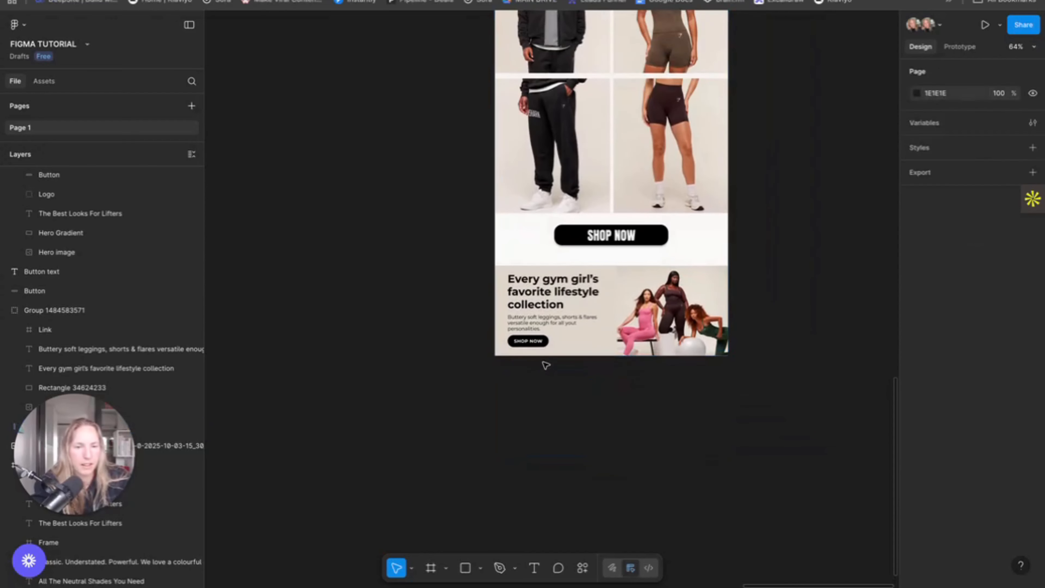
Review the assembled email from the lifestyle collection banner up to the hero section
{"action": "scroll", "coordinate": [662, 288], "scroll_direction": "up", "scroll_amount": 10}
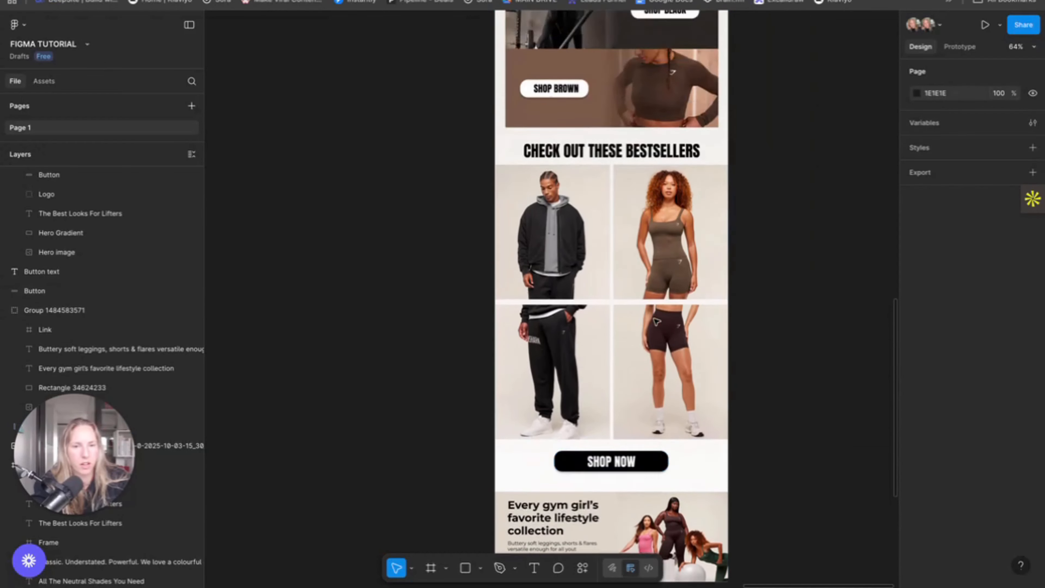
{"action": "scroll", "coordinate": [655, 321], "scroll_direction": "down", "scroll_amount": 2}
{"action": "scroll", "coordinate": [655, 321], "scroll_direction": "up", "scroll_amount": 15}
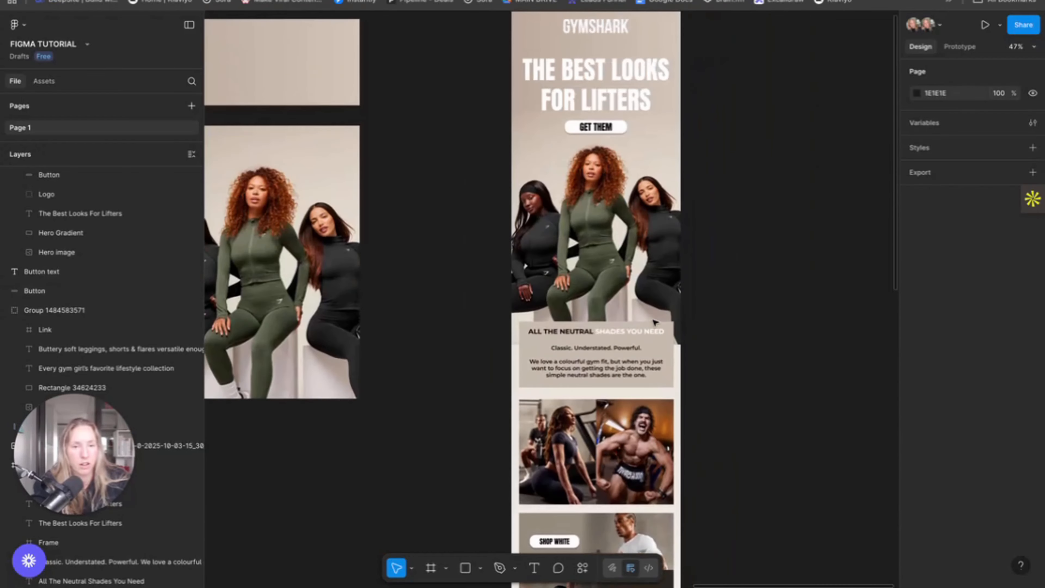
{"action": "scroll", "coordinate": [655, 322], "scroll_direction": "down", "scroll_amount": 1}
{"action": "scroll", "coordinate": [655, 322], "scroll_direction": "down", "scroll_amount": 2}
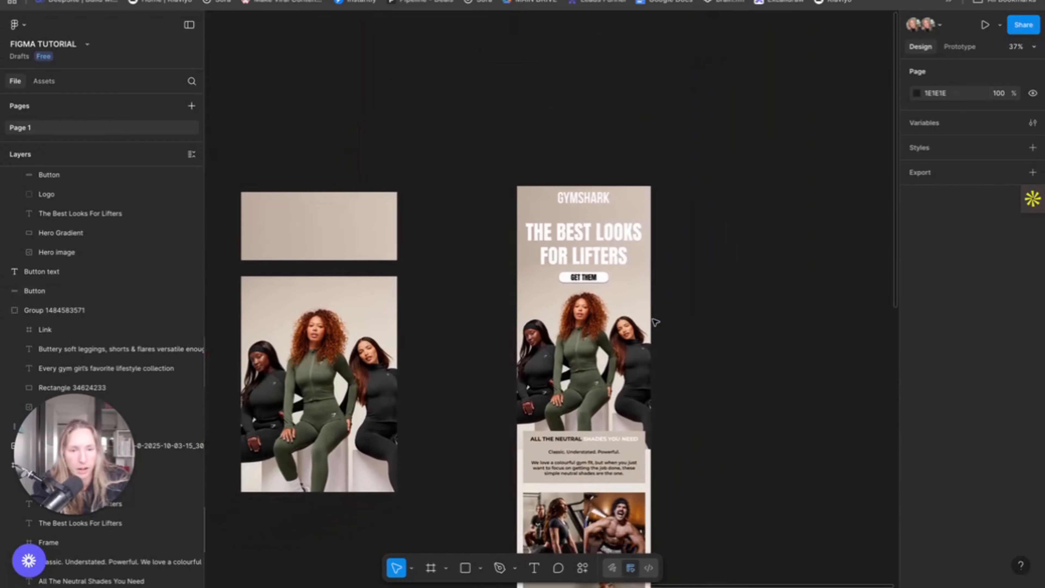
{"action": "scroll", "coordinate": [654, 322], "scroll_direction": "down", "scroll_amount": 10}
{"action": "scroll", "coordinate": [654, 322], "scroll_direction": "left", "scroll_amount": 2}
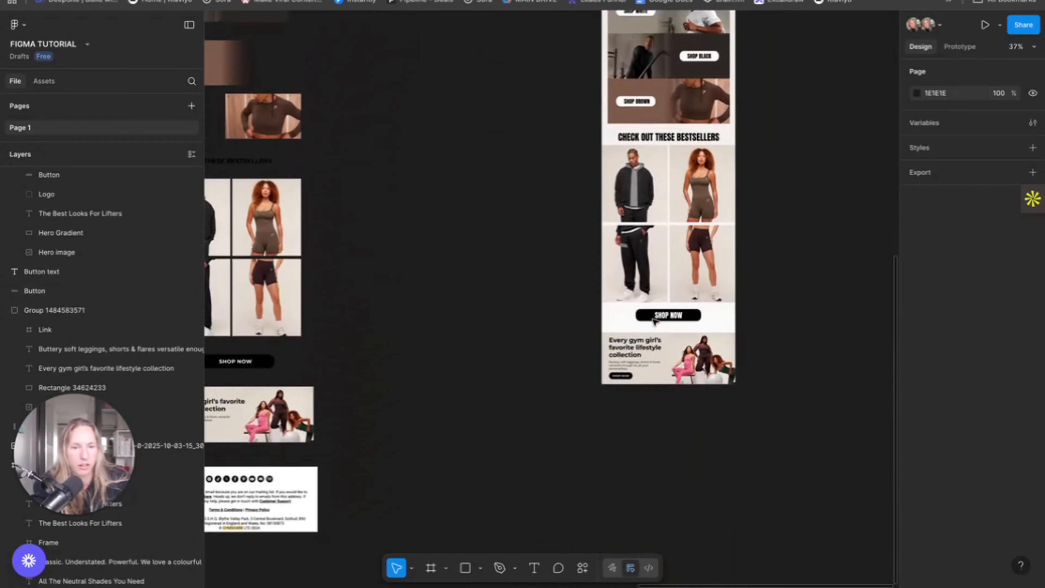
{"action": "scroll", "coordinate": [655, 323], "scroll_direction": "up", "scroll_amount": 12}
{"action": "scroll", "coordinate": [655, 322], "scroll_direction": "down", "scroll_amount": 5}
{"action": "scroll", "coordinate": [612, 183], "scroll_direction": "up", "scroll_amount": 8}
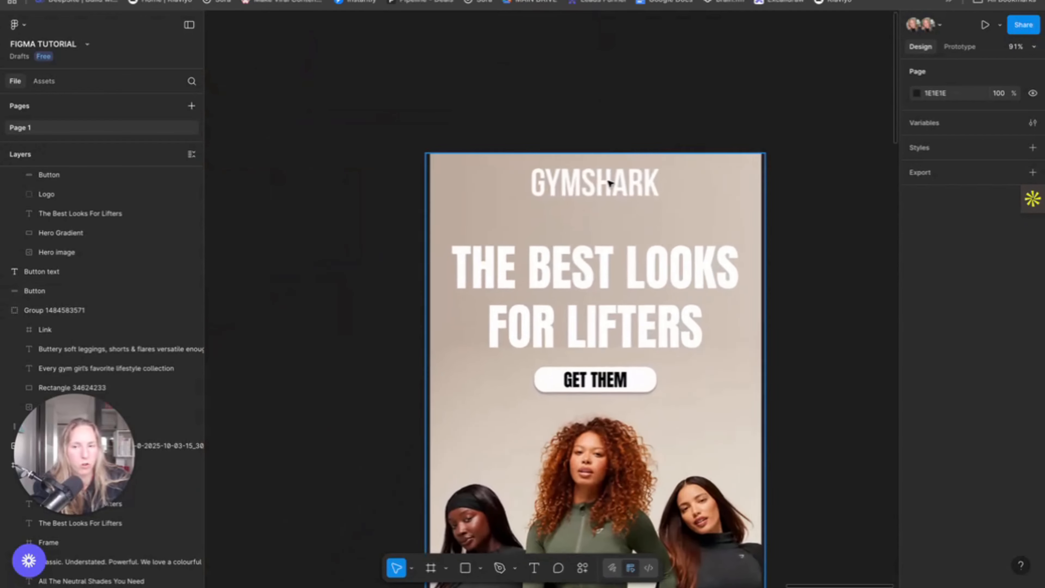
{"action": "scroll", "coordinate": [55, 215], "scroll_direction": "up", "scroll_amount": 10}
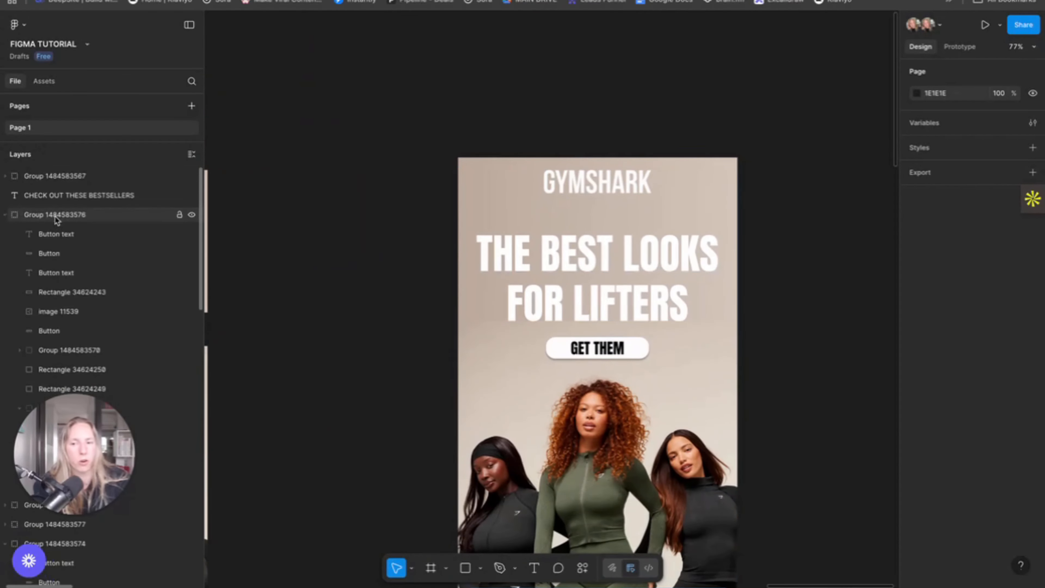
{"action": "left_click", "coordinate": [4, 215]}
{"action": "left_click", "coordinate": [5, 177]}
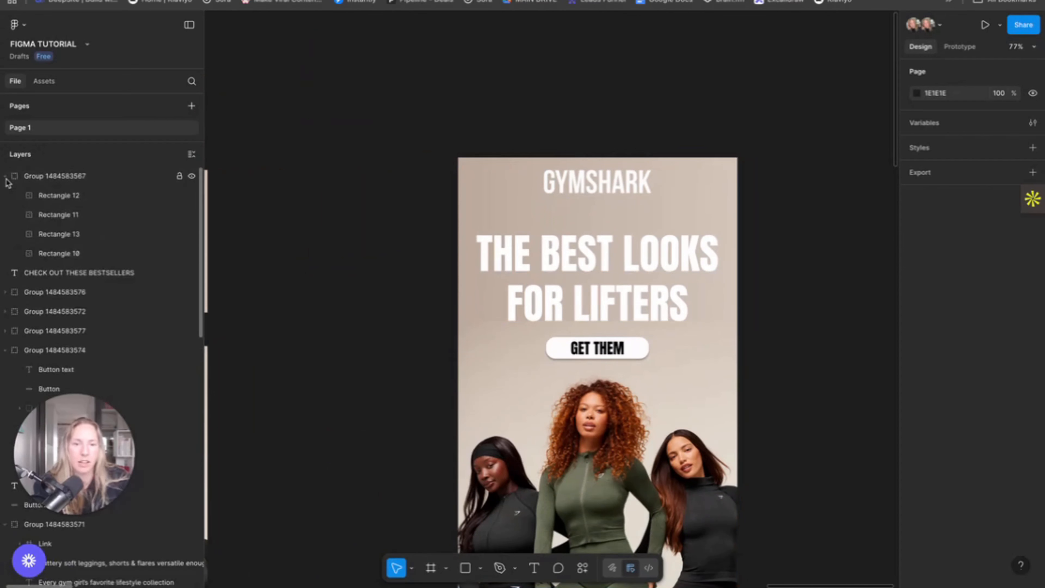
{"action": "left_click", "coordinate": [6, 176]}
{"action": "left_click", "coordinate": [4, 272]}
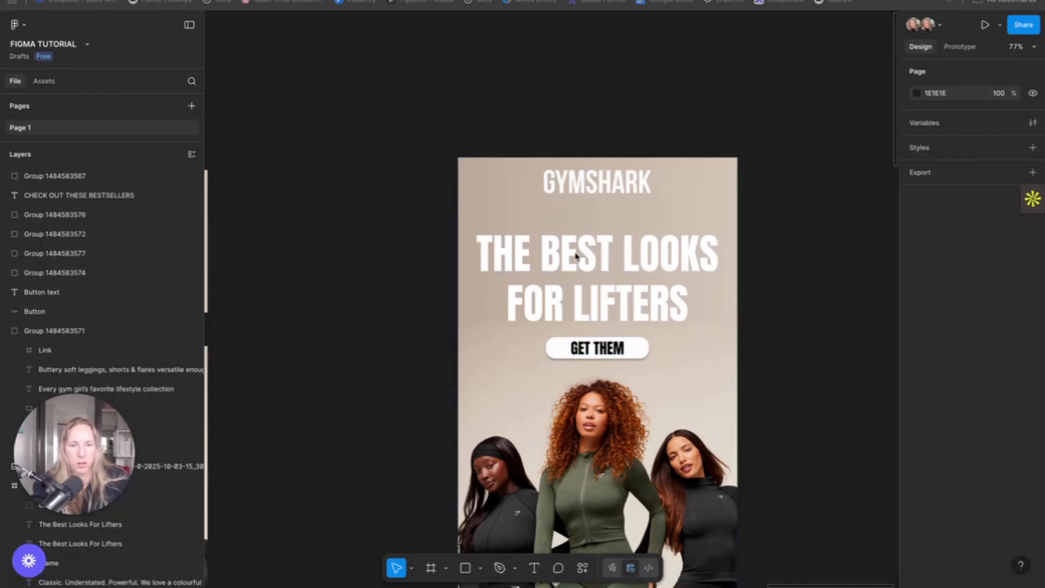
{"action": "scroll", "coordinate": [614, 251], "scroll_direction": "down", "scroll_amount": 8}
{"action": "scroll", "coordinate": [695, 276], "scroll_direction": "down", "scroll_amount": 2}
{"action": "scroll", "coordinate": [687, 279], "scroll_direction": "up", "scroll_amount": 1}
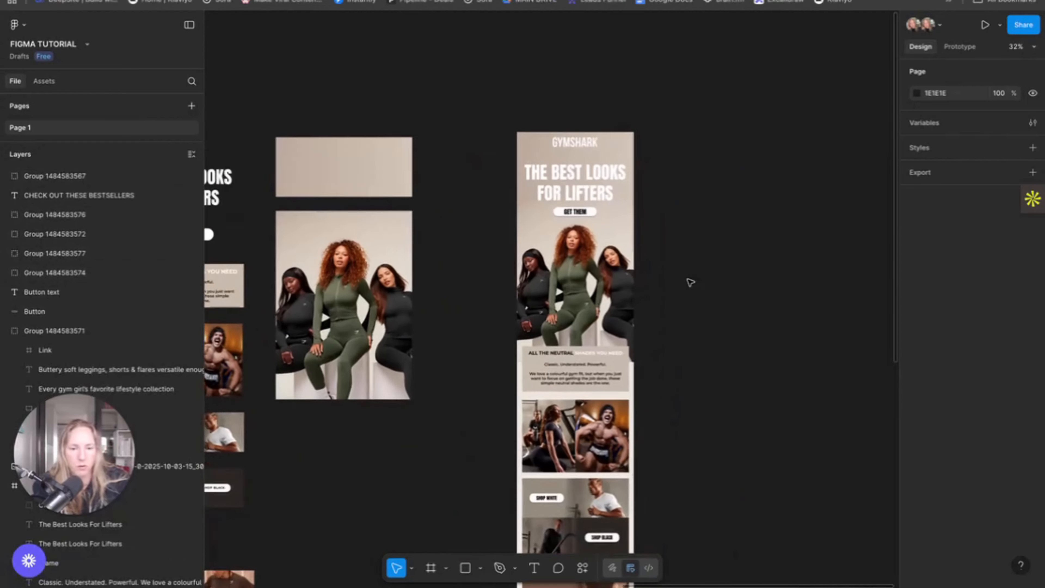
{"action": "scroll", "coordinate": [690, 282], "scroll_direction": "up", "scroll_amount": 5}
{"action": "scroll", "coordinate": [595, 460], "scroll_direction": "right", "scroll_amount": 2}
{"action": "scroll", "coordinate": [594, 460], "scroll_direction": "right", "scroll_amount": 2}
{"action": "scroll", "coordinate": [595, 460], "scroll_direction": "down", "scroll_amount": 5}
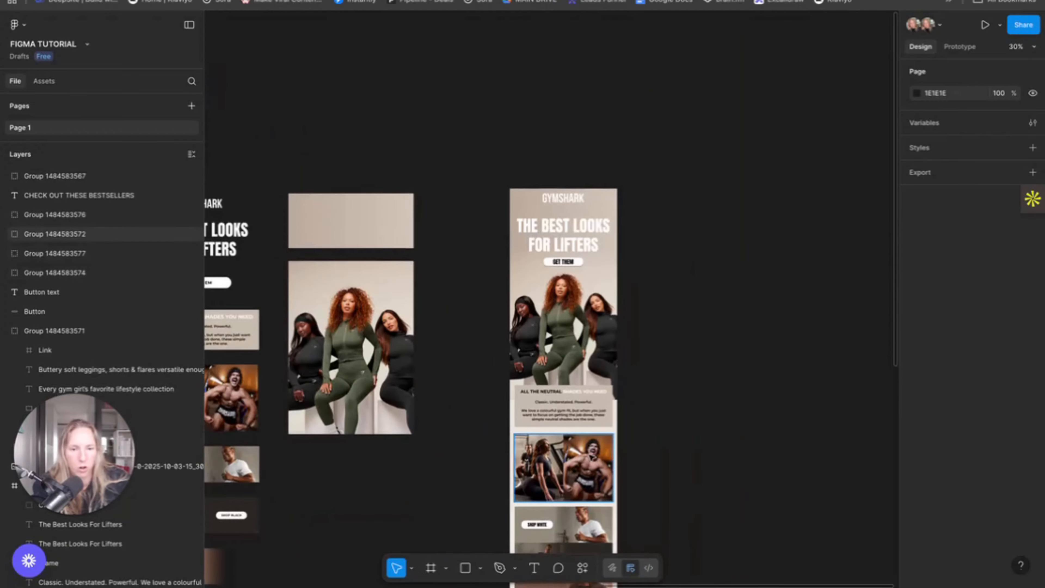
{"action": "scroll", "coordinate": [558, 270], "scroll_direction": "down", "scroll_amount": 1}
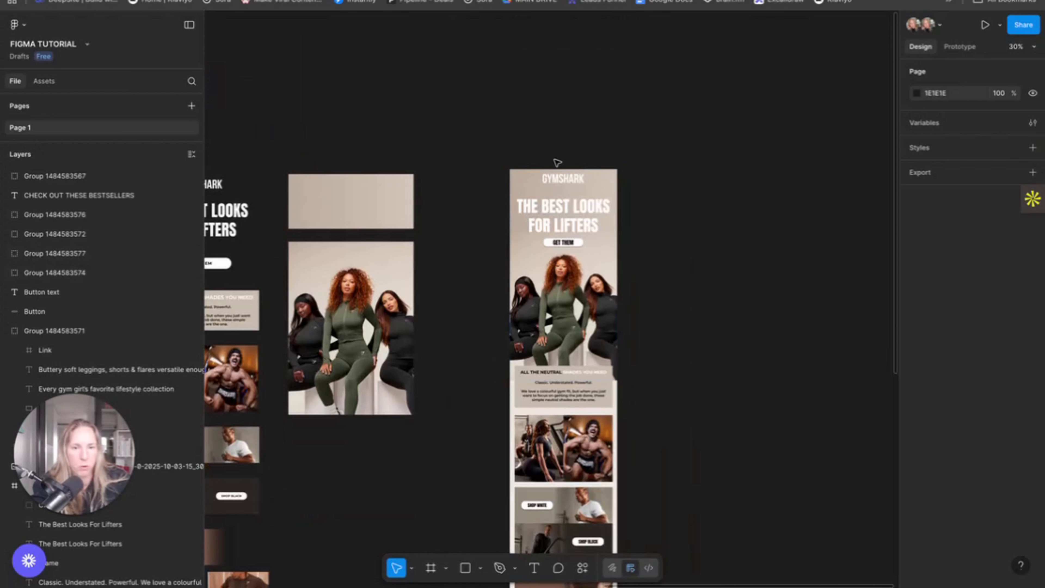
{"action": "left_click_drag", "start_coordinate": [484, 140], "coordinate": [500, 19]}
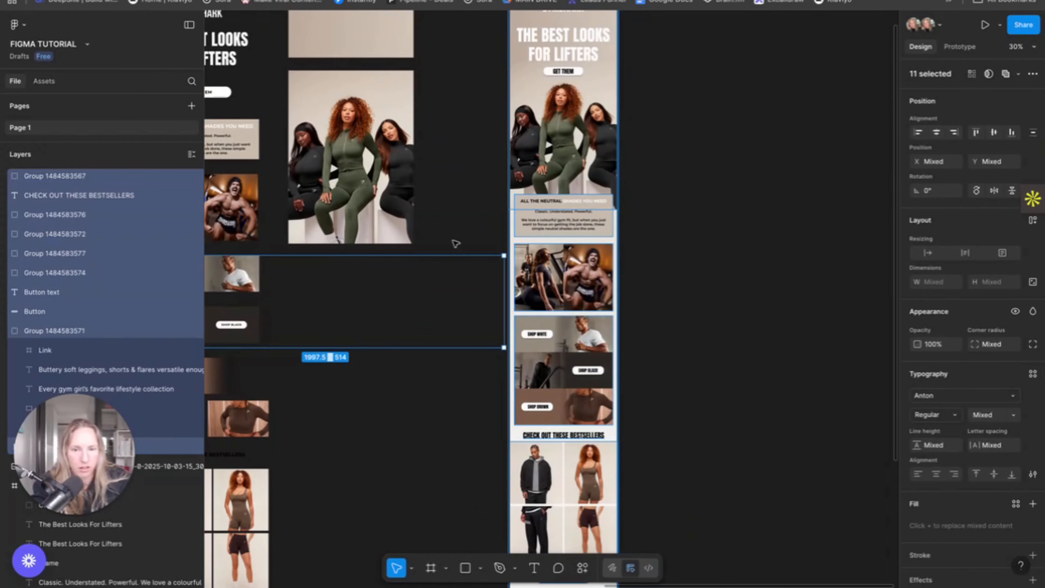
{"action": "left_click", "coordinate": [459, 295]}
{"action": "left_click", "coordinate": [443, 325]}
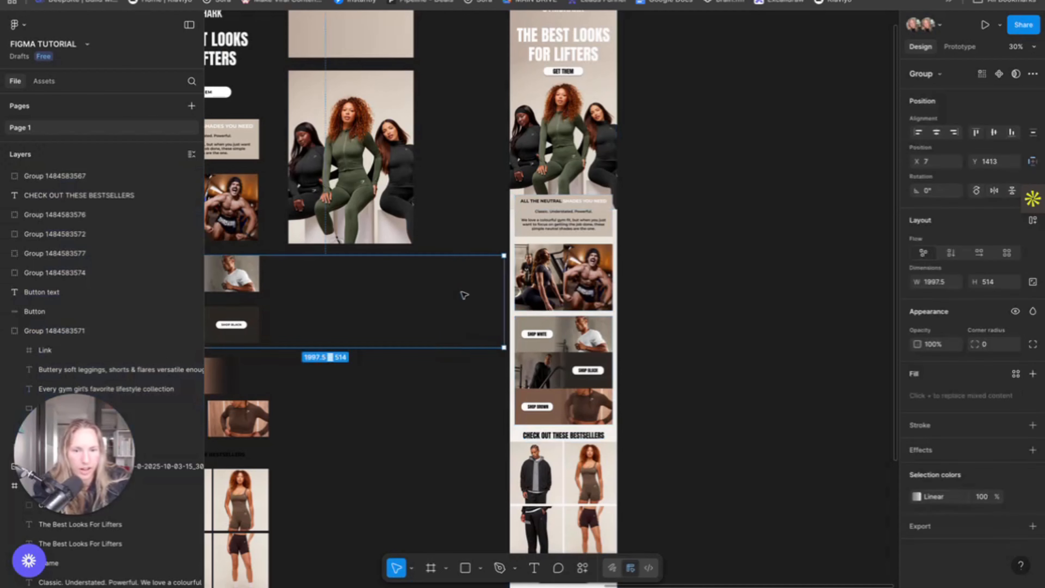
{"action": "left_click", "coordinate": [465, 300]}
Select all pieces of the assembled email, from the hero to the lifestyle banner, and wrap them in one frame
{"action": "scroll", "coordinate": [492, 100], "scroll_direction": "up", "scroll_amount": 3}
{"action": "left_click_drag", "start_coordinate": [489, 92], "coordinate": [687, 495]}
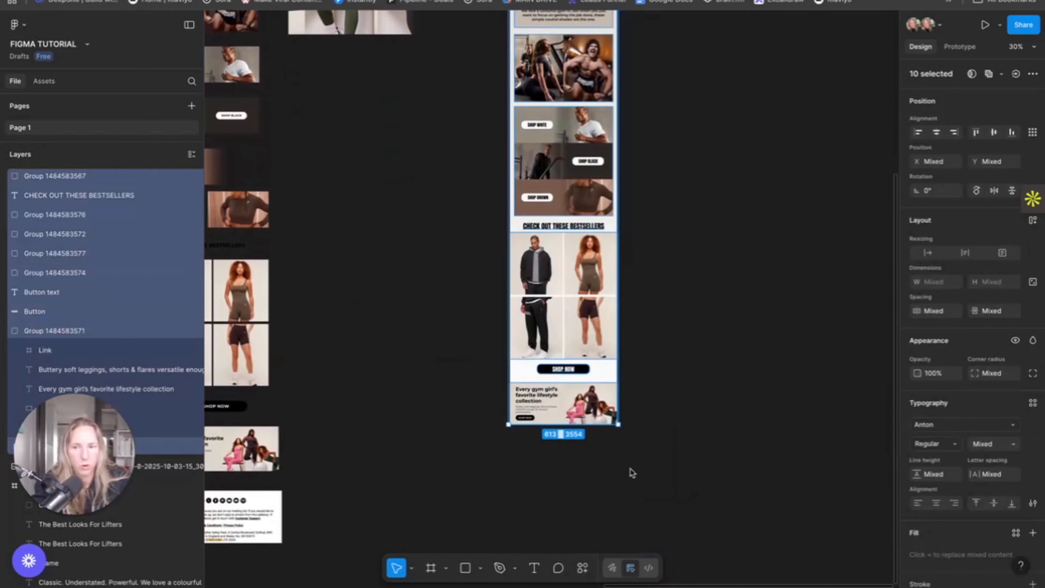
{"action": "scroll", "coordinate": [464, 283], "scroll_direction": "up", "scroll_amount": 8}
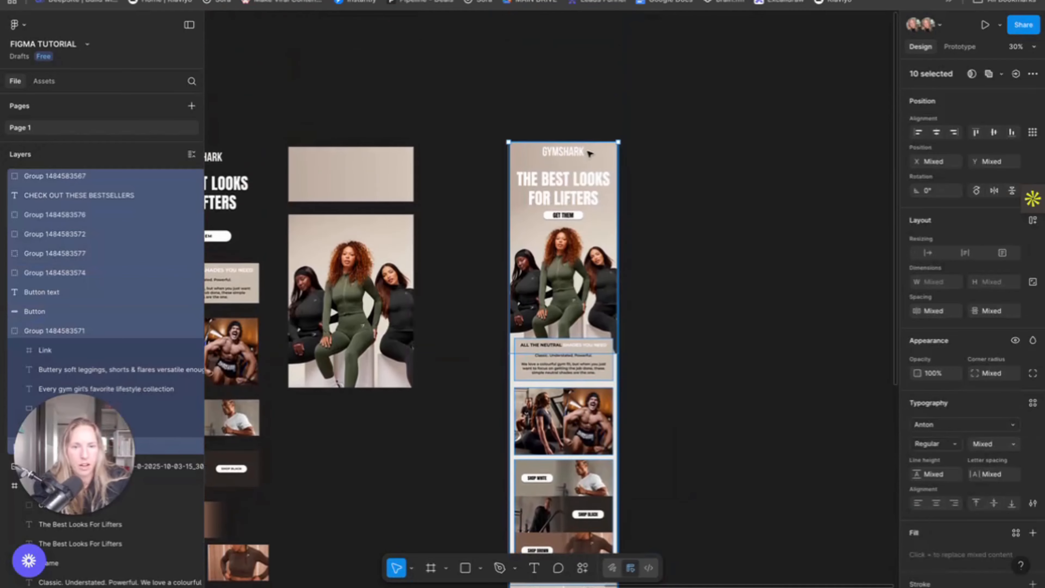
{"action": "right_click", "coordinate": [599, 154]}
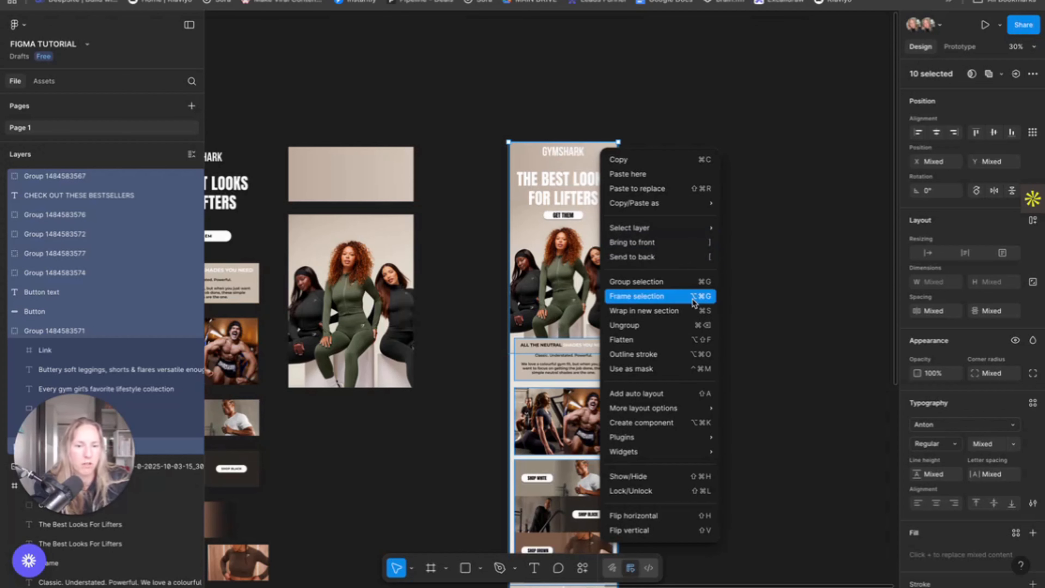
{"action": "left_click", "coordinate": [683, 296]}
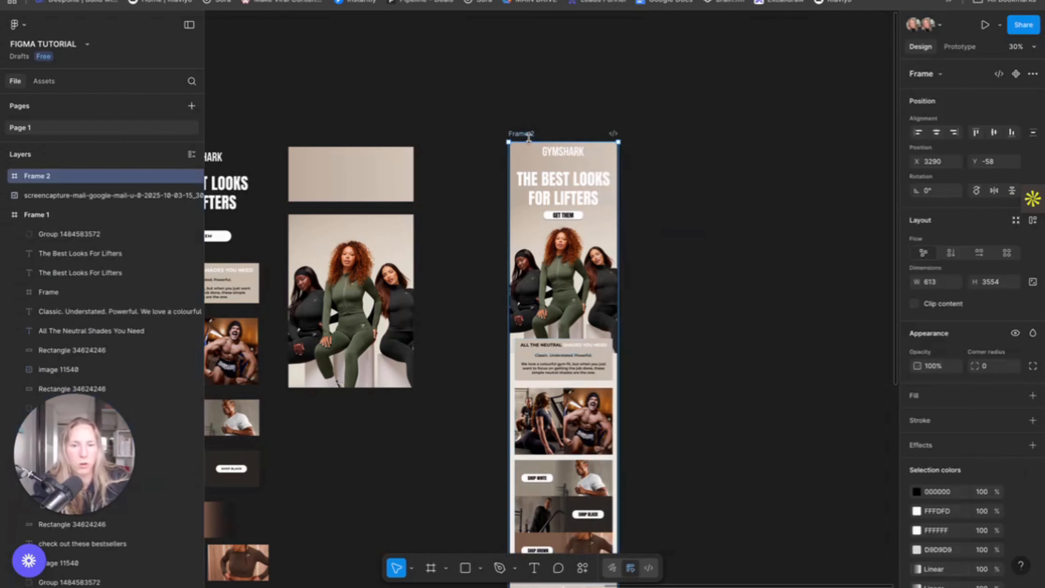
Add an export setting to the assembled email's frame and export it as a PNG at 1x
{"action": "scroll", "coordinate": [606, 226], "scroll_direction": "down", "scroll_amount": 2}
{"action": "scroll", "coordinate": [607, 225], "scroll_direction": "down", "scroll_amount": 10}
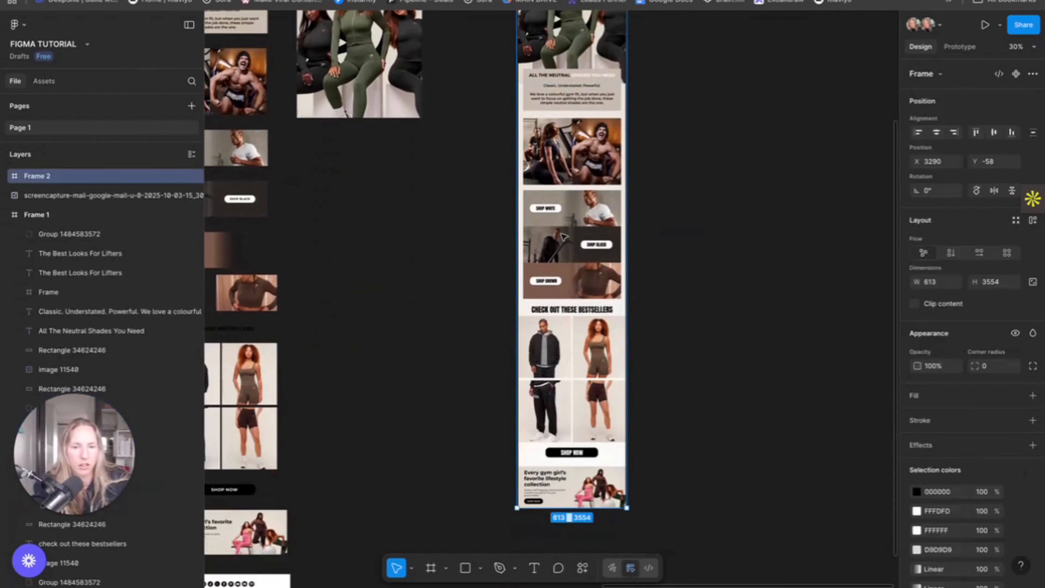
{"action": "scroll", "coordinate": [559, 266], "scroll_direction": "up", "scroll_amount": 5}
{"action": "scroll", "coordinate": [558, 266], "scroll_direction": "up", "scroll_amount": 5}
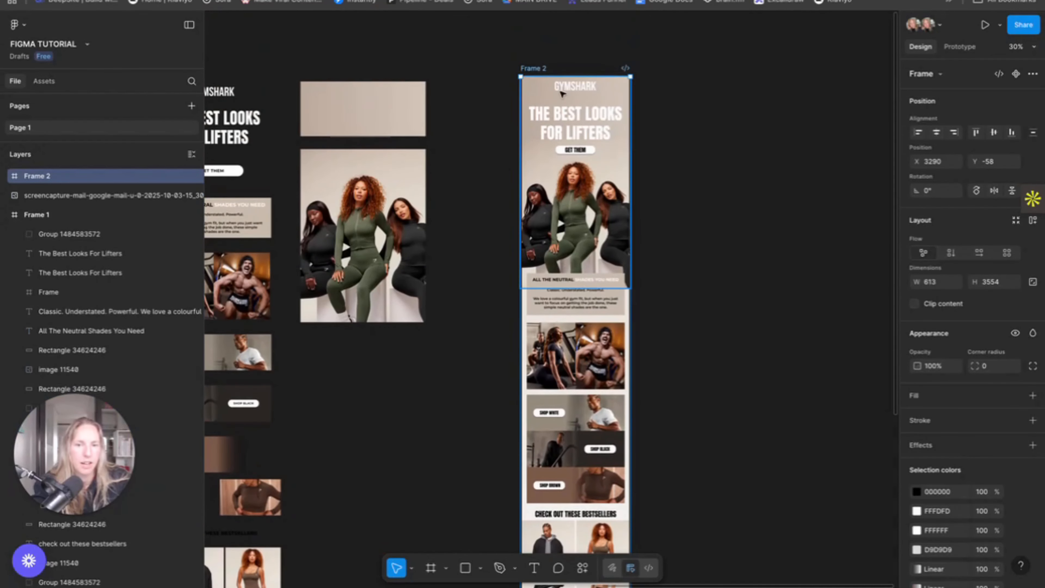
{"action": "scroll", "coordinate": [664, 210], "scroll_direction": "up", "scroll_amount": 2}
{"action": "scroll", "coordinate": [948, 392], "scroll_direction": "down", "scroll_amount": 3}
{"action": "scroll", "coordinate": [949, 392], "scroll_direction": "down", "scroll_amount": 3}
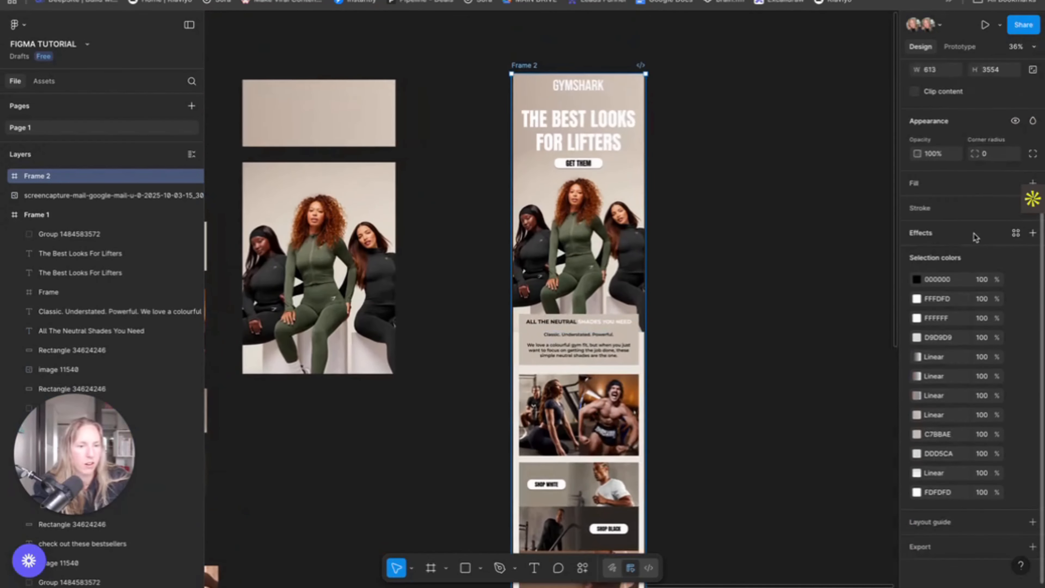
{"action": "left_click", "coordinate": [967, 552]}
{"action": "scroll", "coordinate": [967, 544], "scroll_direction": "down", "scroll_amount": 2}
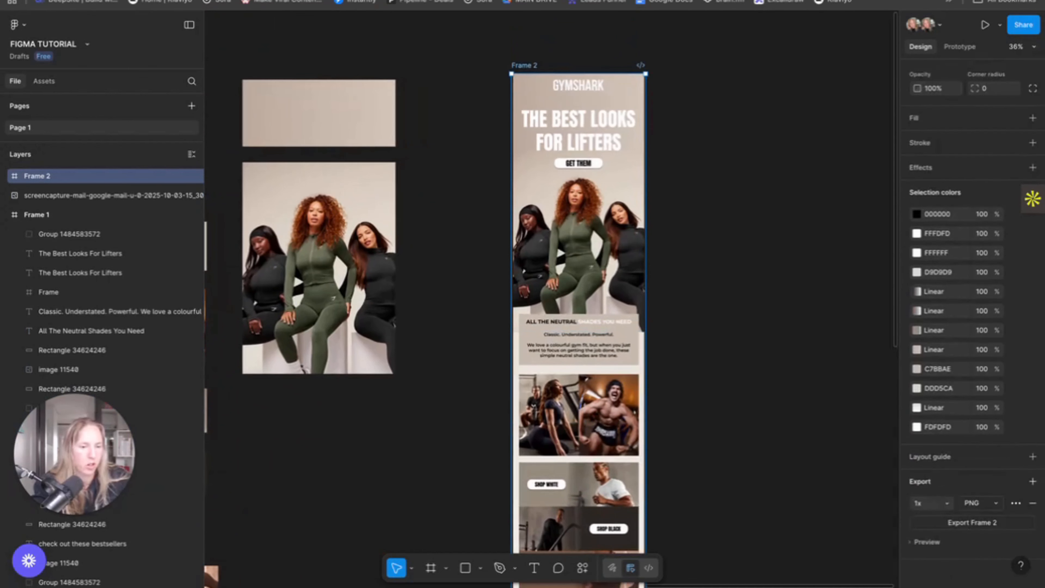
{"action": "left_click", "coordinate": [978, 522]}
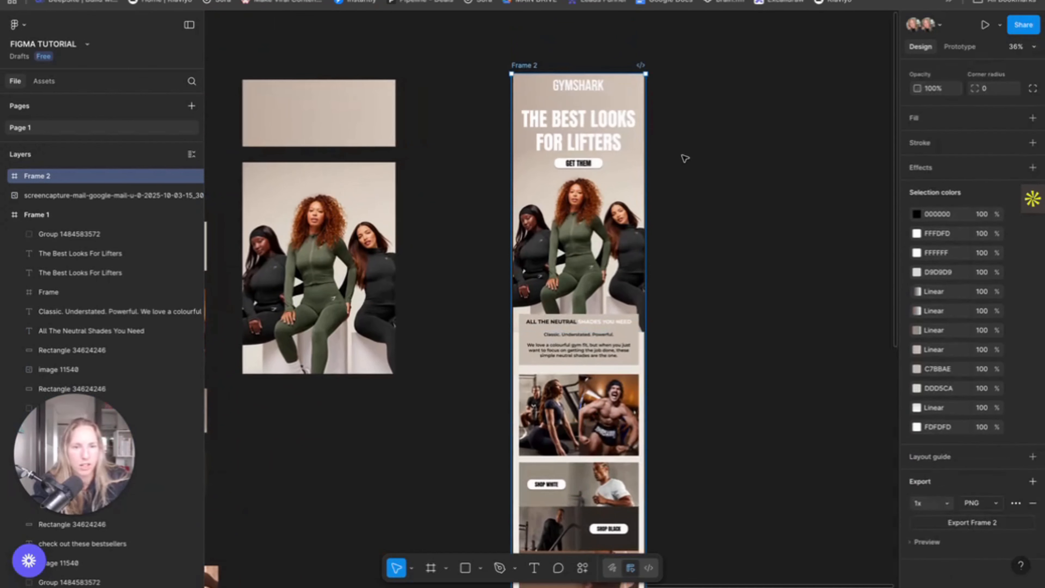
{"action": "left_click", "coordinate": [706, 193]}
{"action": "scroll", "coordinate": [714, 181], "scroll_direction": "right", "scroll_amount": 2}
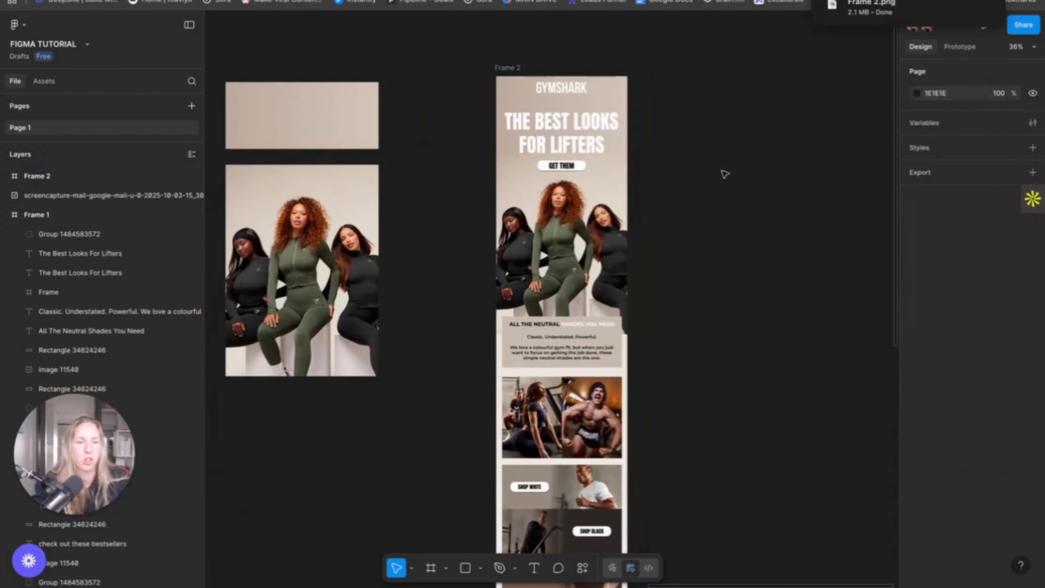
{"action": "scroll", "coordinate": [725, 179], "scroll_direction": "left", "scroll_amount": 3}
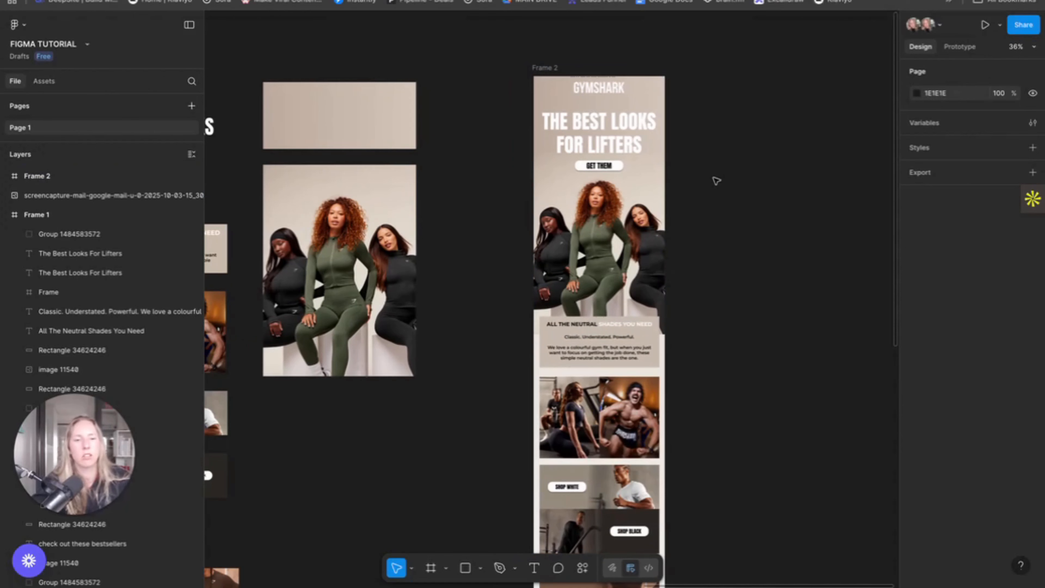
{"action": "scroll", "coordinate": [679, 303], "scroll_direction": "up", "scroll_amount": 3}
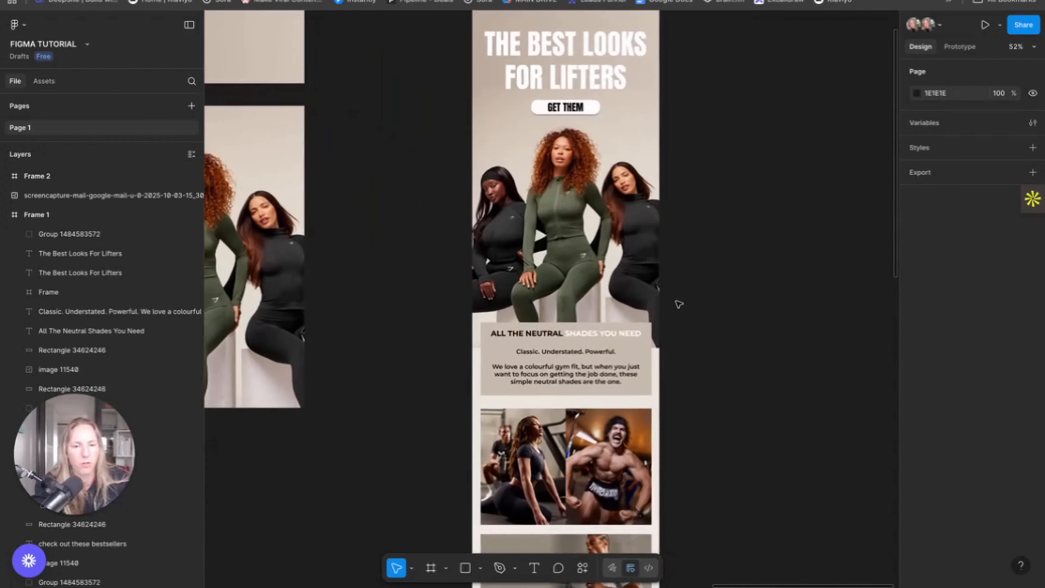
{"action": "scroll", "coordinate": [658, 301], "scroll_direction": "down", "scroll_amount": 3}
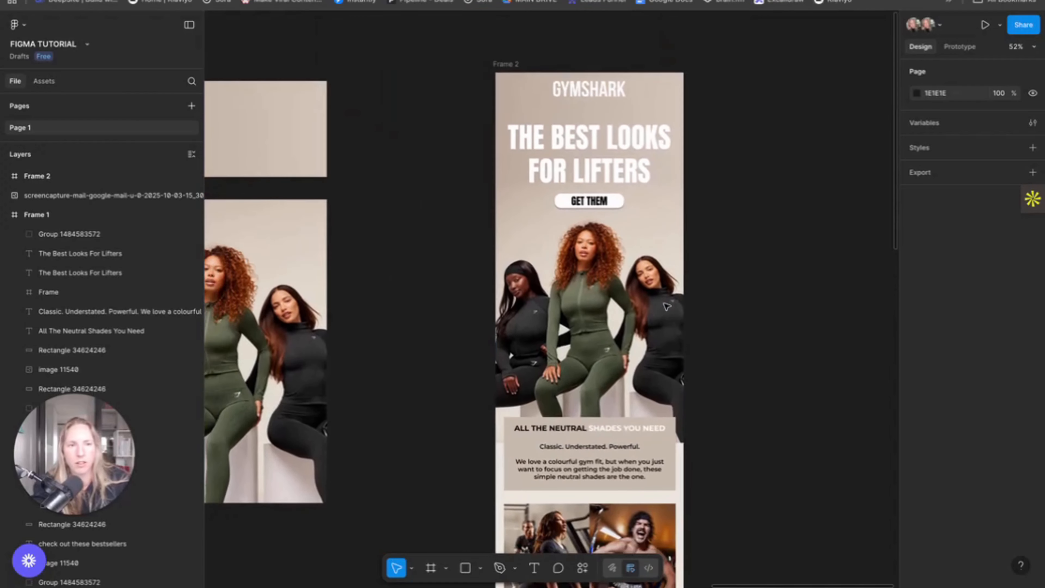
{"action": "scroll", "coordinate": [666, 305], "scroll_direction": "down", "scroll_amount": 2}
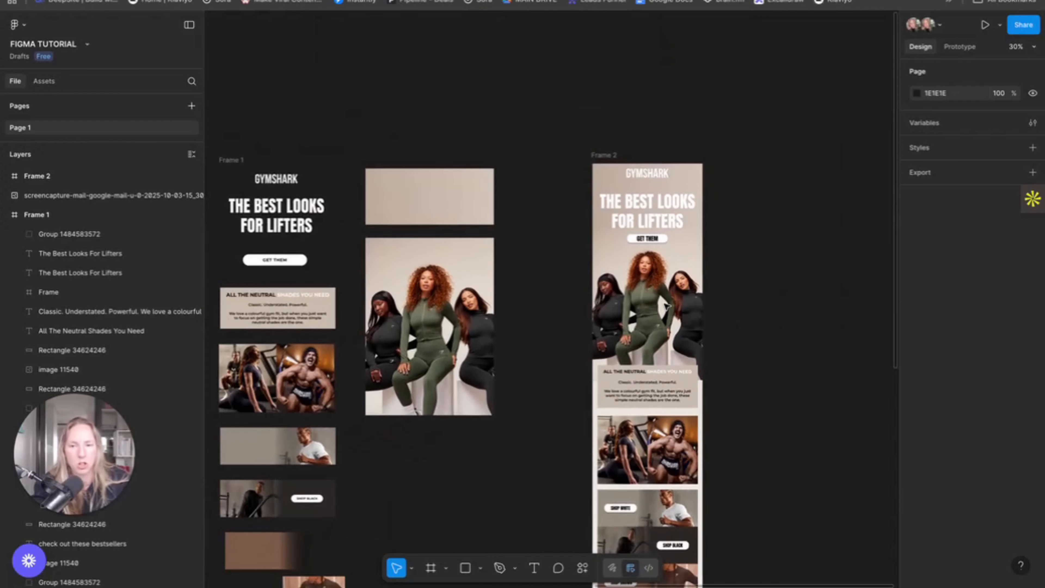